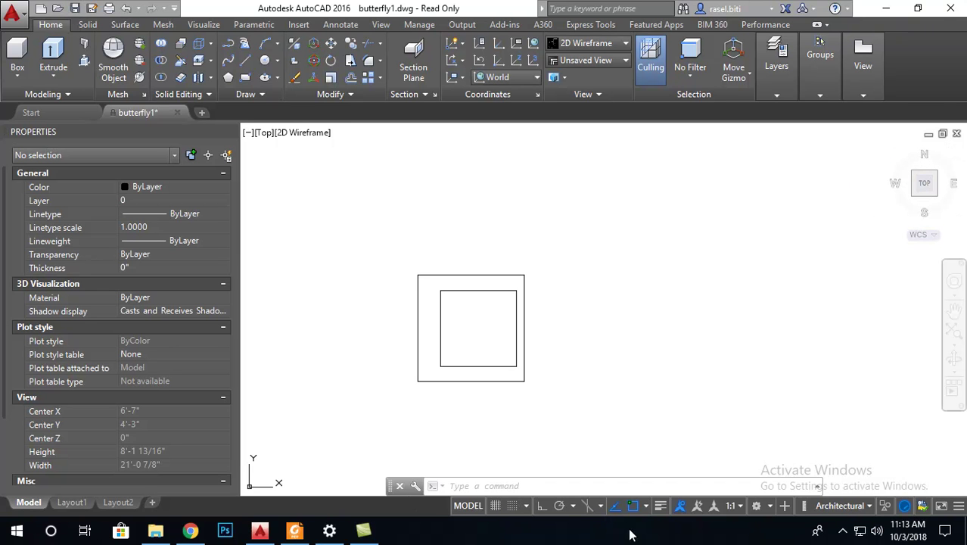
- Switch to an isometric view and set the outer square's elevation to 30 (2'-6")
{"action": "left_click", "coordinate": [362, 532]}
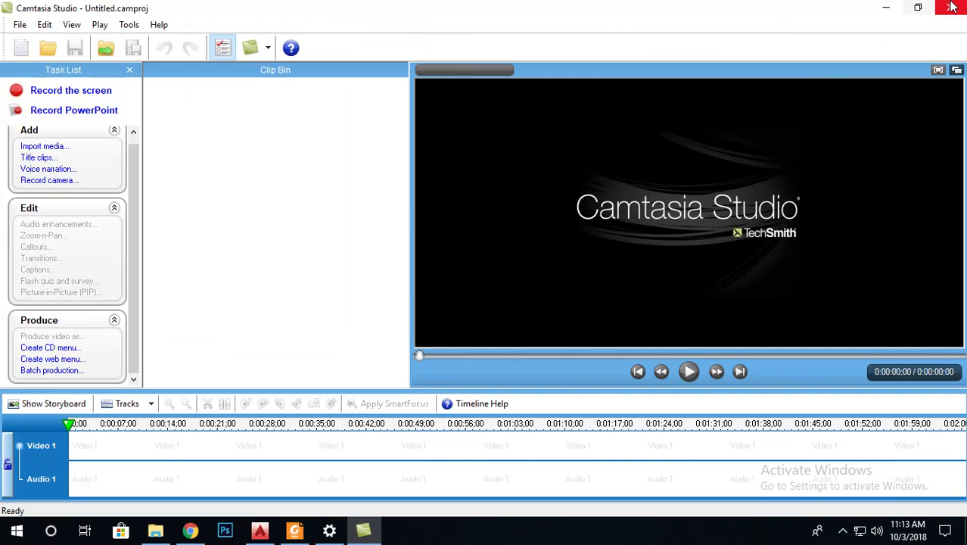
{"action": "left_click", "coordinate": [952, 7]}
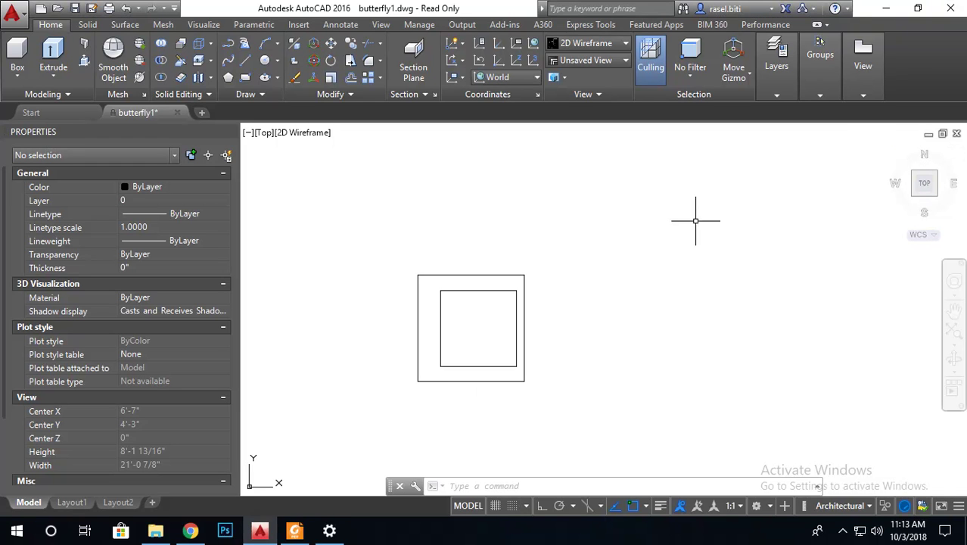
{"action": "left_click", "coordinate": [891, 149]}
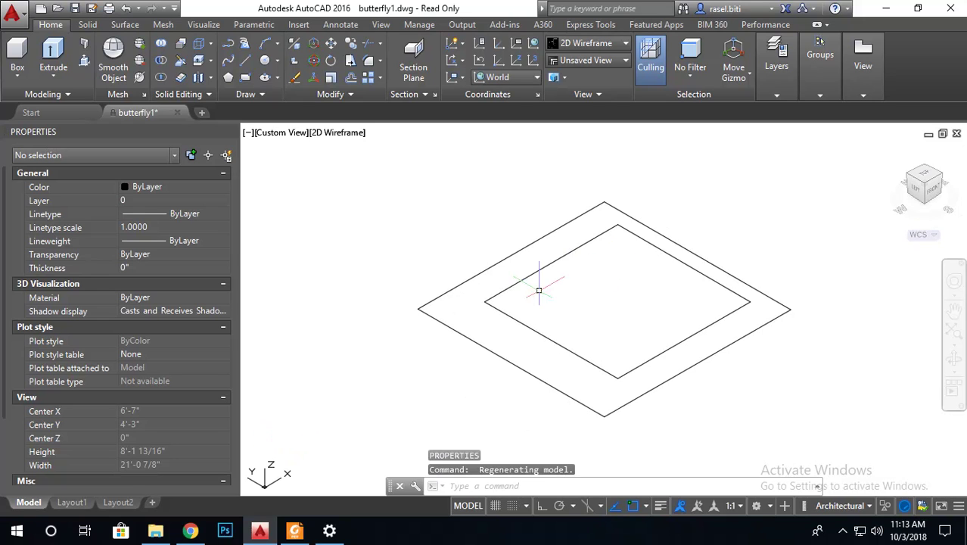
{"action": "scroll", "coordinate": [445, 295], "scroll_direction": "down", "scroll_amount": 2}
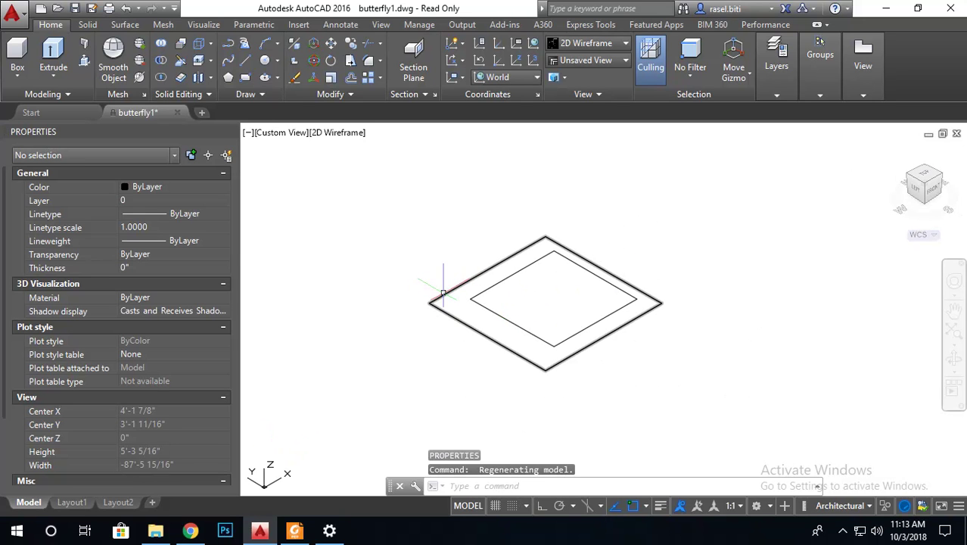
{"action": "left_click", "coordinate": [446, 293]}
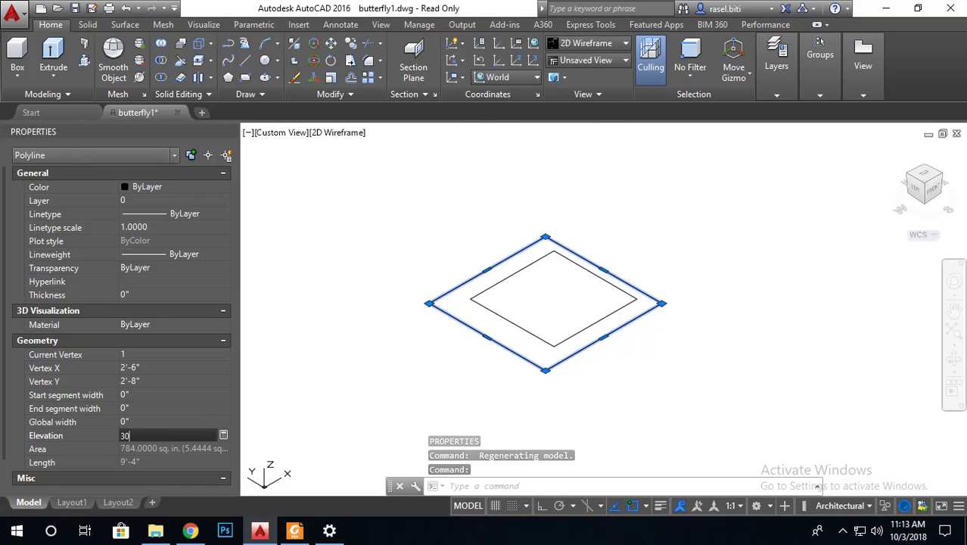
{"action": "key", "text": "Return"}
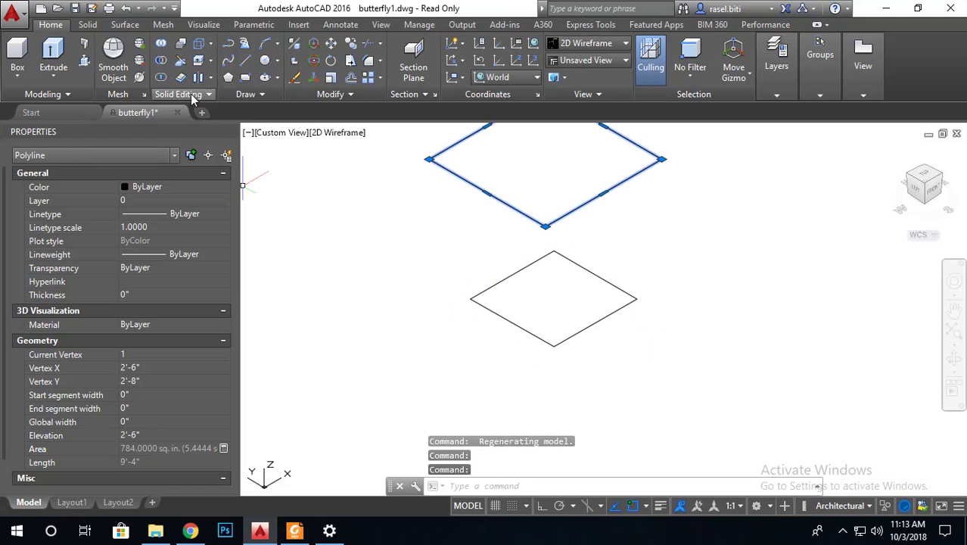
- Draw lines joining the raised square's left and front corners to the lower square's matching corners
{"action": "left_click", "coordinate": [243, 64]}
{"action": "left_click", "coordinate": [429, 160]}
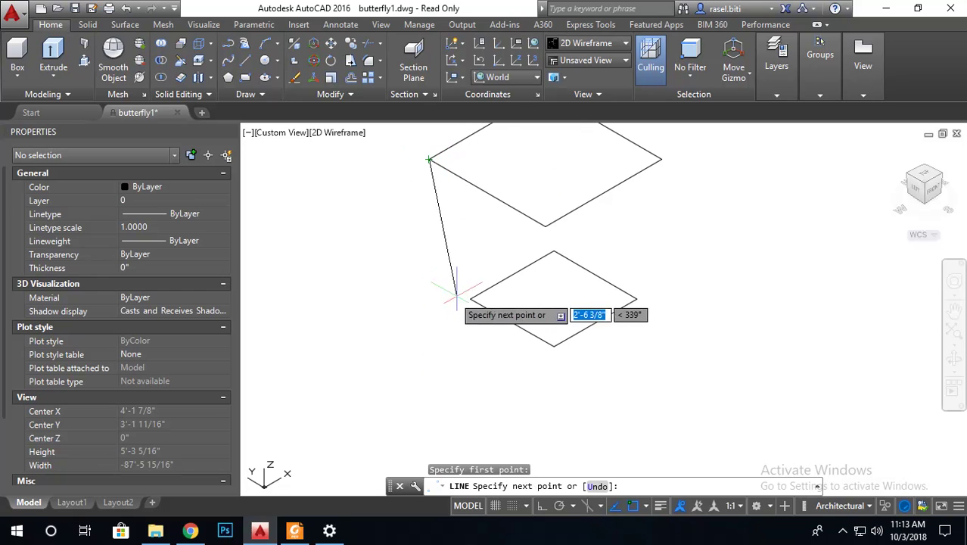
{"action": "left_click", "coordinate": [470, 299]}
{"action": "key", "text": "Return"}
{"action": "key", "text": "Return"}
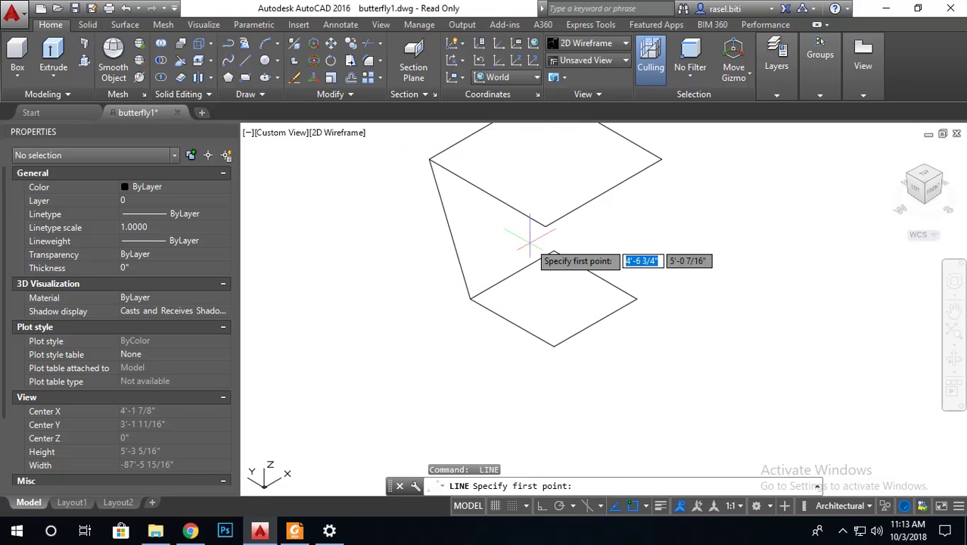
{"action": "left_click", "coordinate": [545, 226]}
{"action": "left_click", "coordinate": [555, 346]}
{"action": "key", "text": "Return"}
- Add the connecting lines at the right and back corners to complete the tapered box
{"action": "key", "text": "Return"}
{"action": "left_click", "coordinate": [661, 159]}
{"action": "left_click", "coordinate": [637, 299]}
{"action": "key", "text": "Return"}
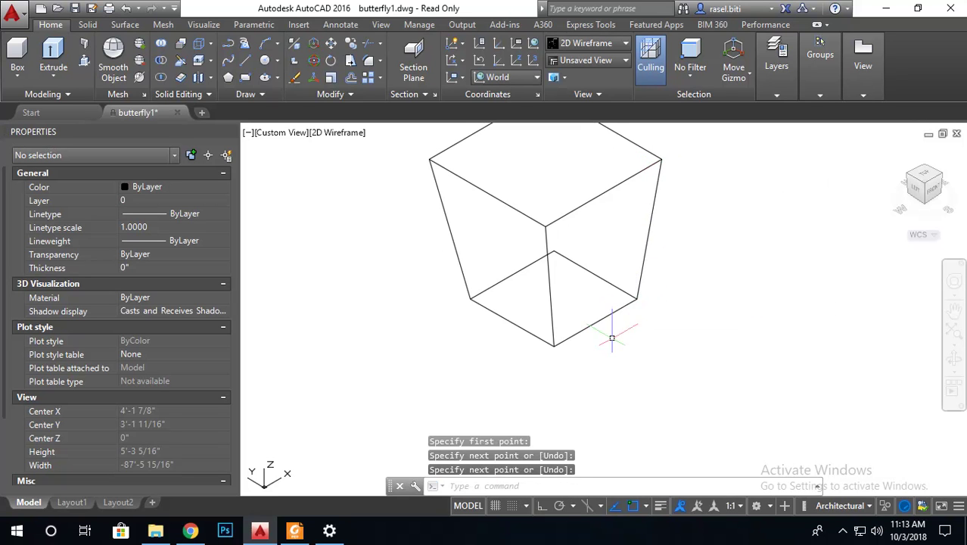
{"action": "key", "text": "Return"}
{"action": "scroll", "coordinate": [616, 335], "scroll_direction": "down", "scroll_amount": 4}
{"action": "scroll", "coordinate": [615, 354], "scroll_direction": "up", "scroll_amount": 2}
{"action": "left_click", "coordinate": [587, 246]}
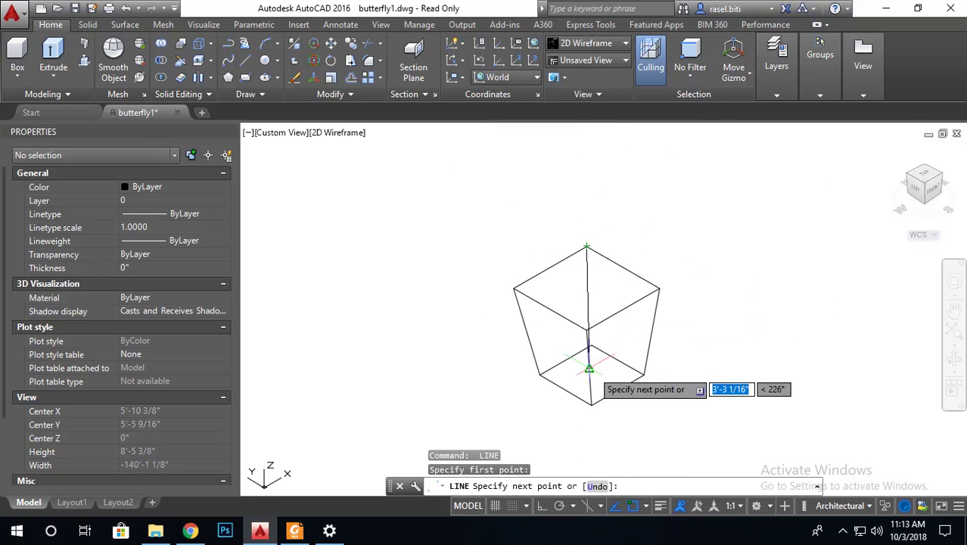
{"action": "left_click", "coordinate": [591, 345]}
{"action": "key", "text": "Return"}
{"action": "scroll", "coordinate": [551, 383], "scroll_direction": "down", "scroll_amount": 3}
{"action": "scroll", "coordinate": [560, 378], "scroll_direction": "up", "scroll_amount": 5}
{"action": "scroll", "coordinate": [517, 411], "scroll_direction": "down", "scroll_amount": 3}
{"action": "scroll", "coordinate": [482, 334], "scroll_direction": "up", "scroll_amount": 3}
{"action": "scroll", "coordinate": [442, 339], "scroll_direction": "down", "scroll_amount": 2}
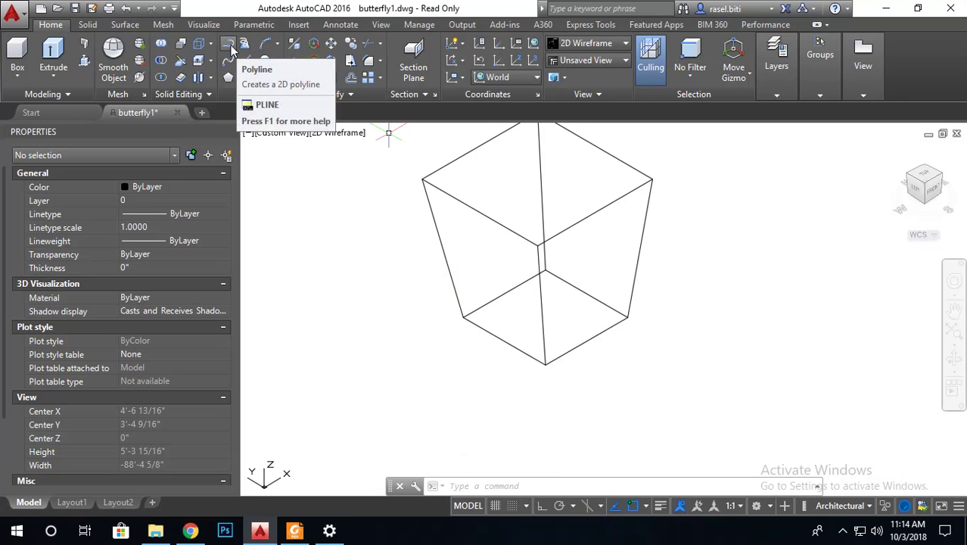
- Draw a 3D polyline loop from the lower left corner through the centre, lower right and raised back corner
{"action": "left_click", "coordinate": [244, 46]}
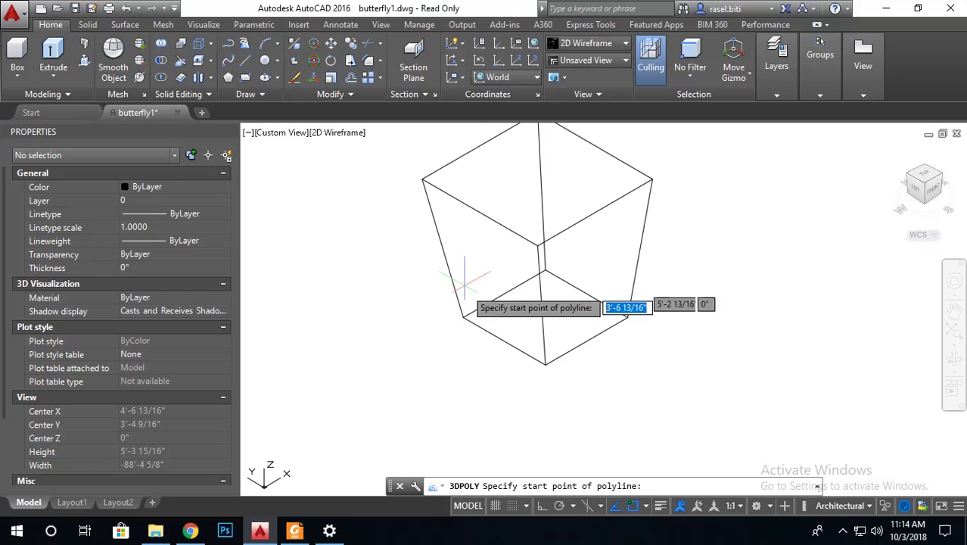
{"action": "left_click", "coordinate": [463, 316]}
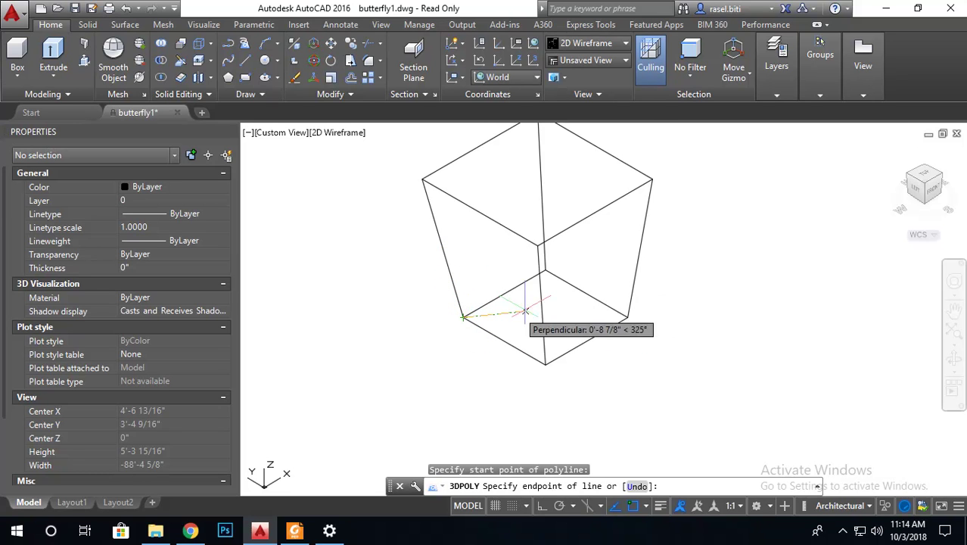
{"action": "left_click", "coordinate": [541, 306]}
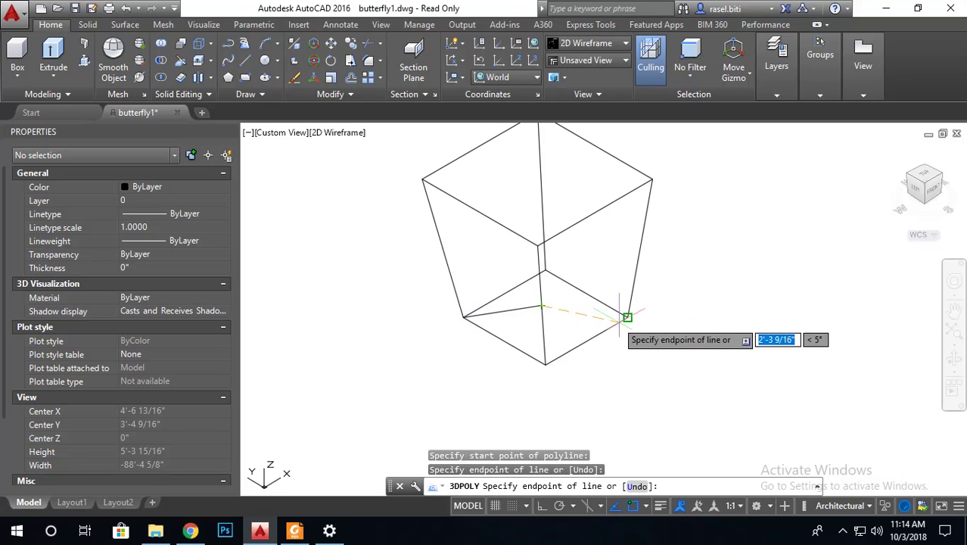
{"action": "left_click", "coordinate": [628, 318]}
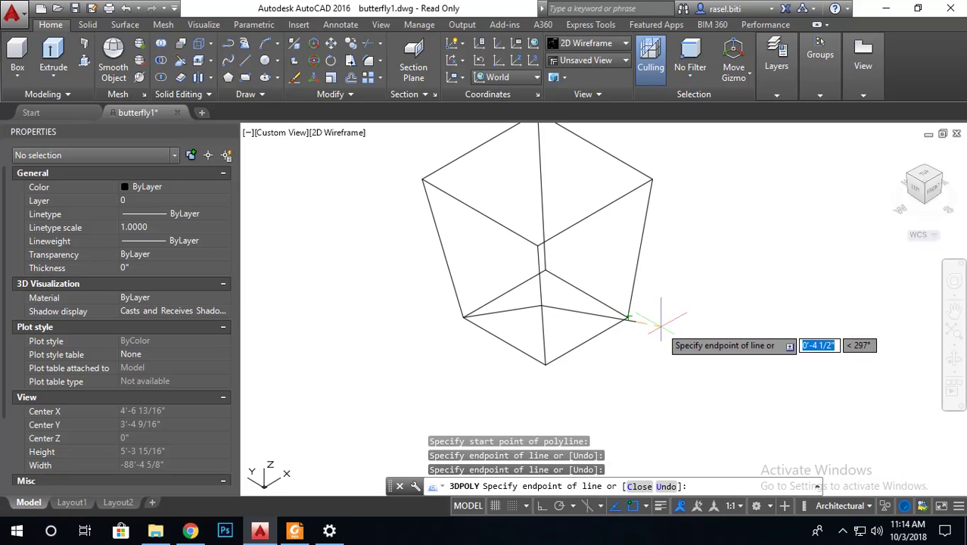
{"action": "key", "text": "ctrl+z"}
{"action": "left_click", "coordinate": [627, 318]}
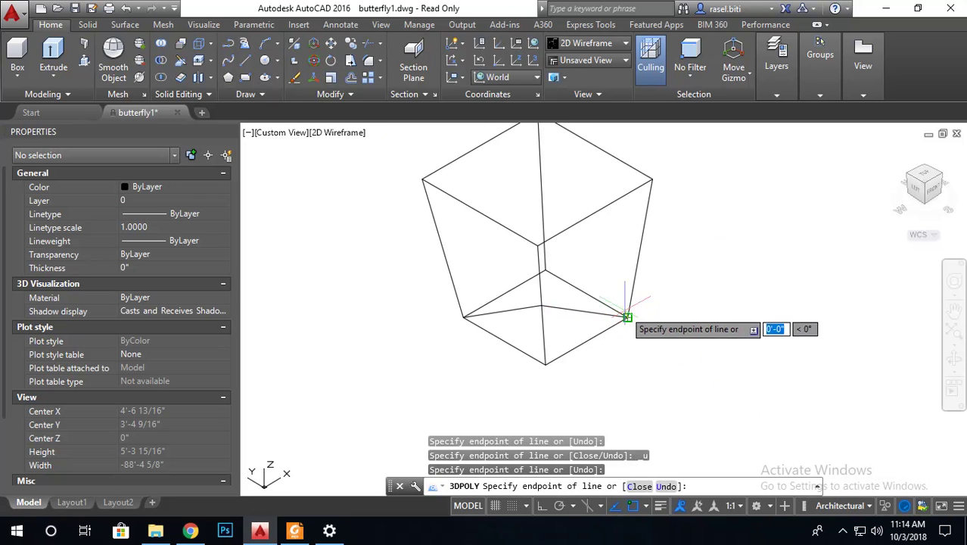
{"action": "middle_click_drag", "start_coordinate": [551, 188], "coordinate": [551, 204]}
{"action": "left_click", "coordinate": [538, 130]}
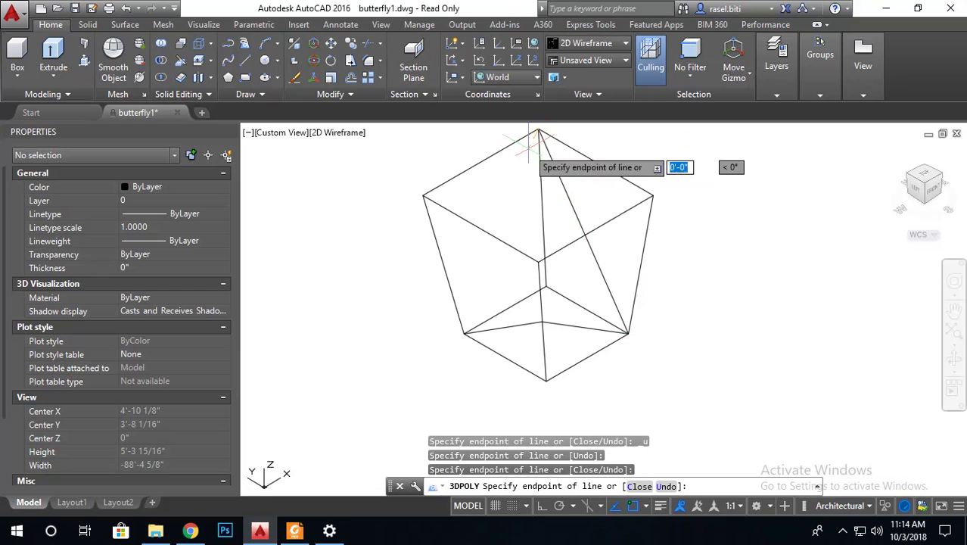
{"action": "left_click", "coordinate": [463, 333]}
{"action": "key", "text": "Return"}
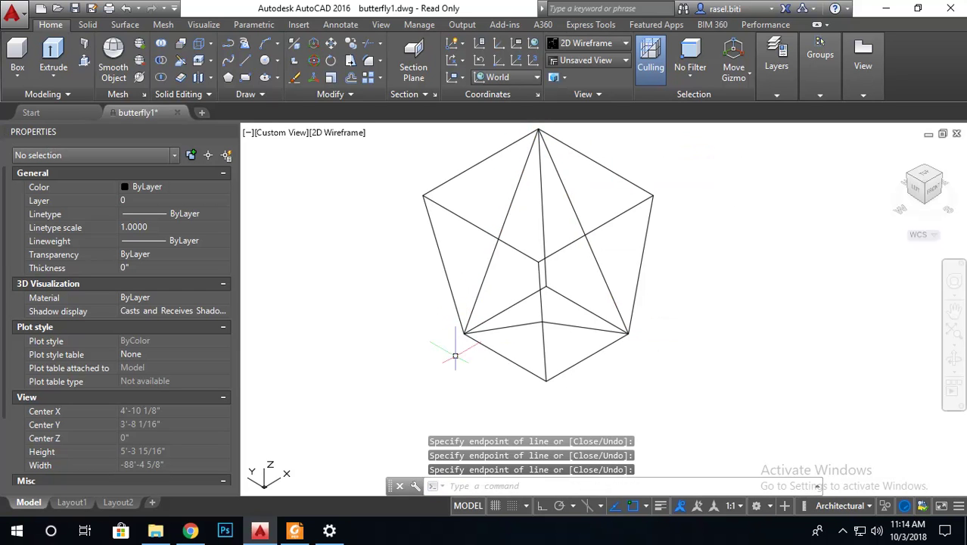
- Draw a second 3D polyline loop through the lower centre, the raised right corner and the lower front corner
{"action": "key", "text": "Return"}
{"action": "left_click", "coordinate": [545, 381]}
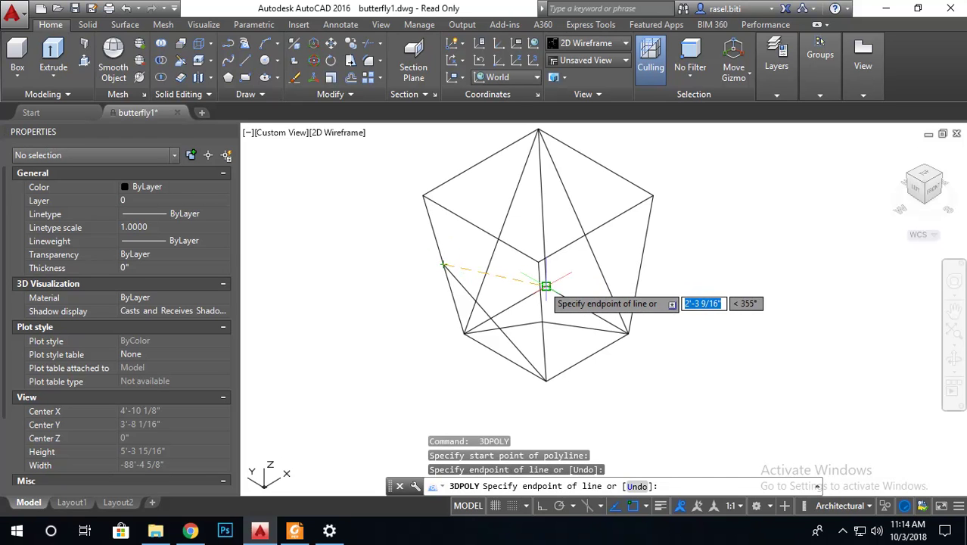
{"action": "left_click", "coordinate": [546, 286]}
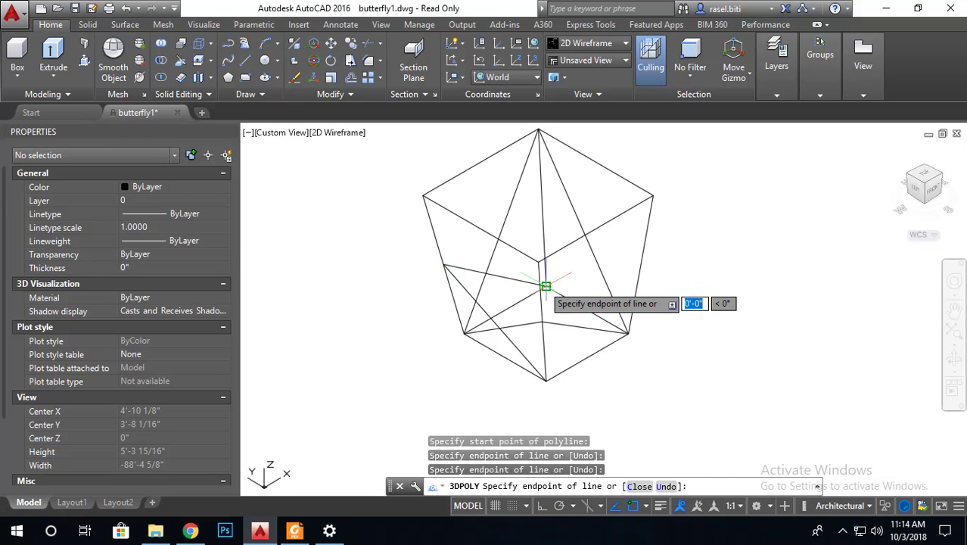
{"action": "left_click", "coordinate": [652, 196]}
{"action": "left_click", "coordinate": [544, 382]}
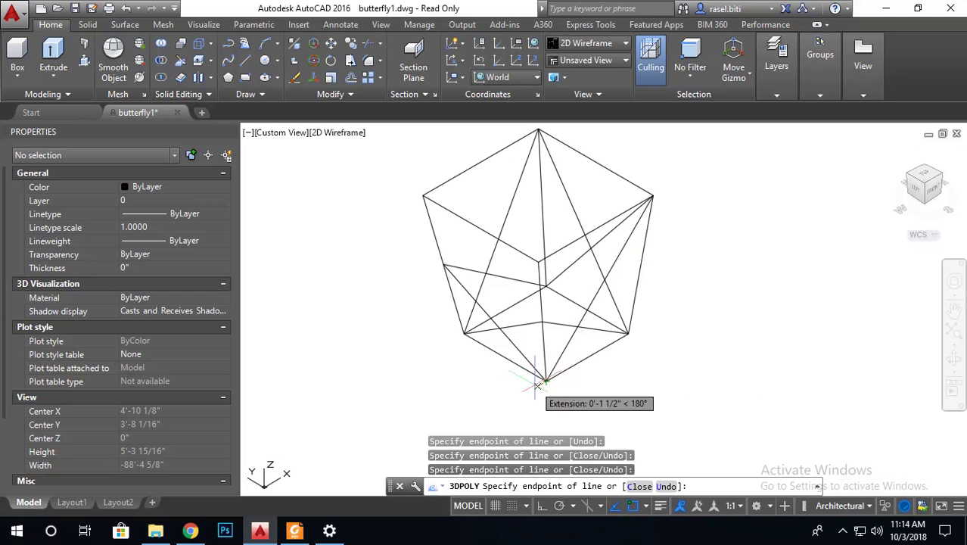
{"action": "key", "text": "Return"}
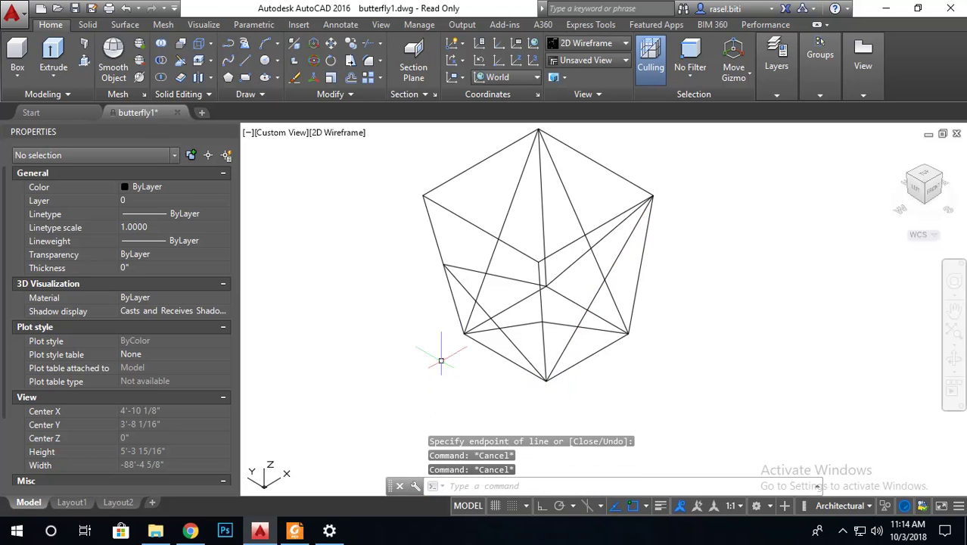
- Set the colour of the second 3D polyline to Red
{"action": "left_click", "coordinate": [511, 280]}
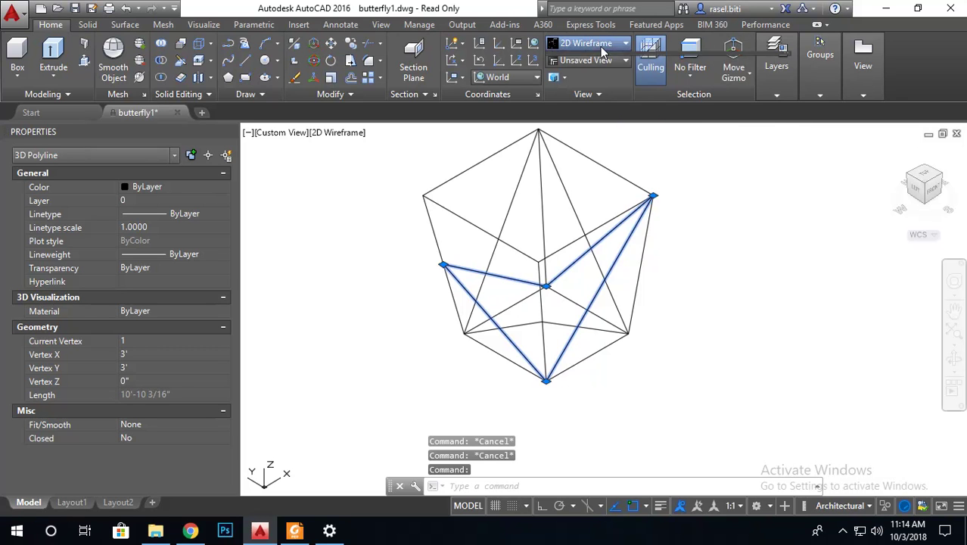
{"action": "key", "text": "Escape"}
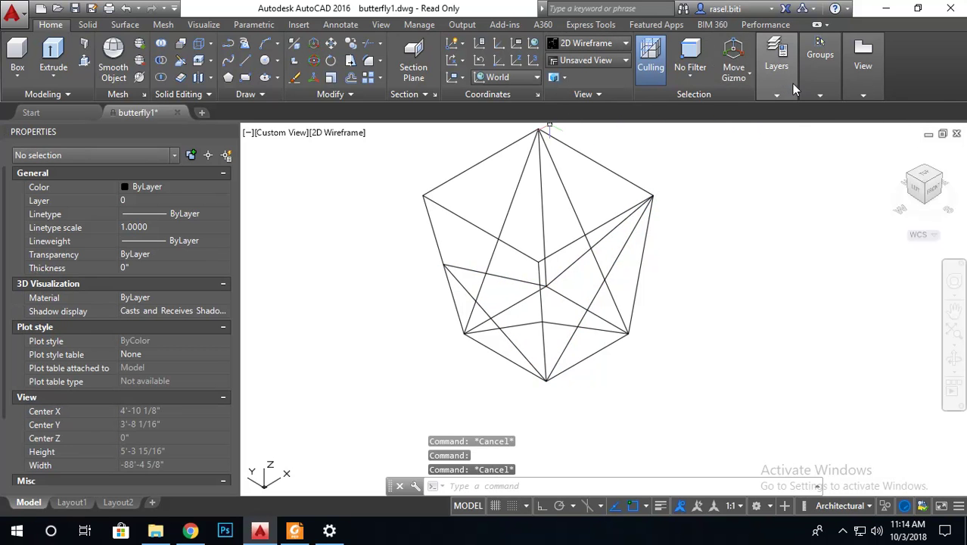
{"action": "left_click", "coordinate": [790, 85]}
{"action": "key", "text": "Escape"}
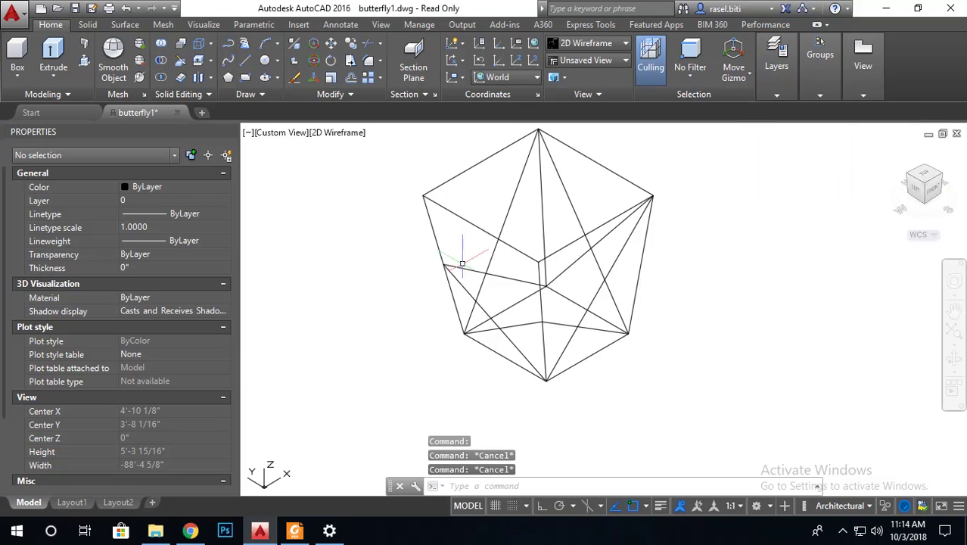
{"action": "left_click", "coordinate": [459, 269]}
{"action": "left_click", "coordinate": [177, 184]}
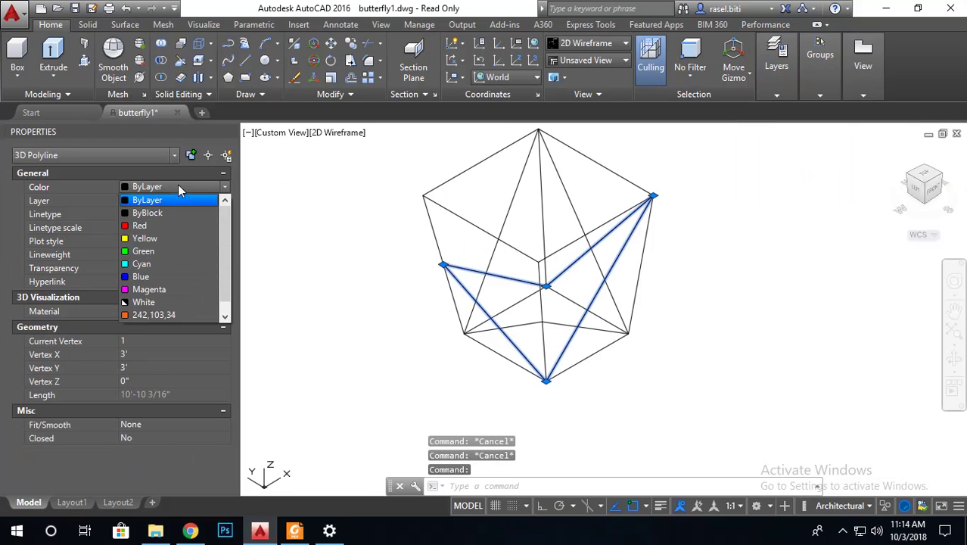
{"action": "left_click", "coordinate": [143, 226]}
{"action": "key", "text": "Escape"}
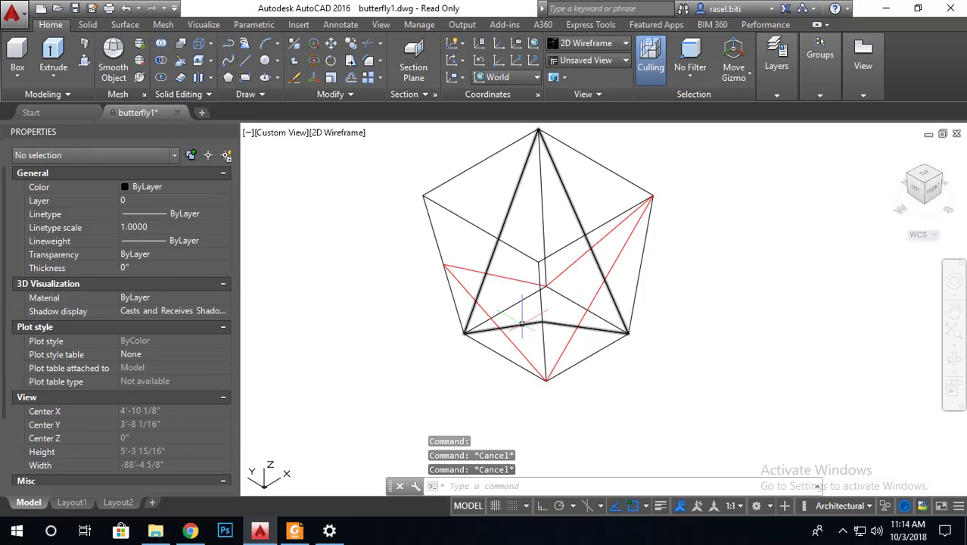
- Set the colour of the other 3D polyline to Blue
{"action": "left_click", "coordinate": [521, 324]}
{"action": "left_click", "coordinate": [140, 187]}
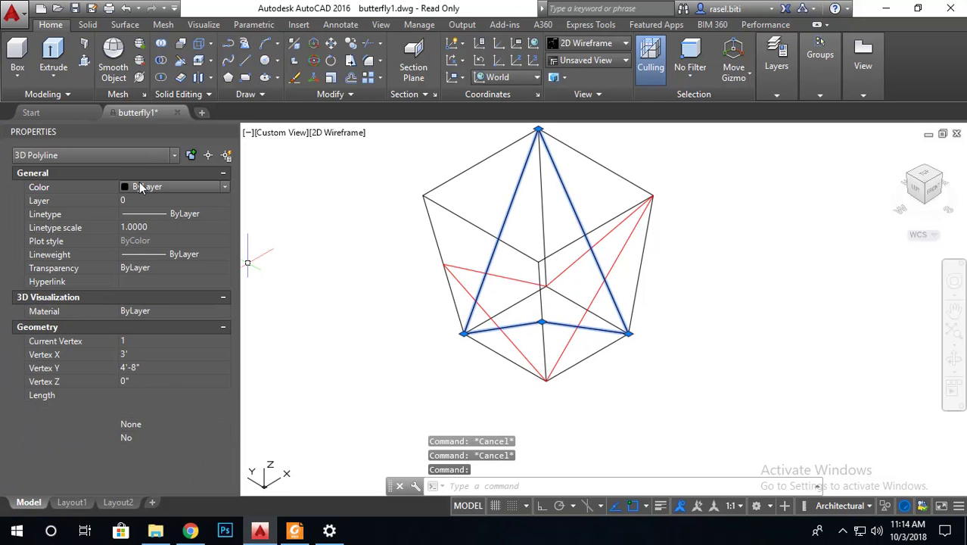
{"action": "left_click", "coordinate": [154, 277]}
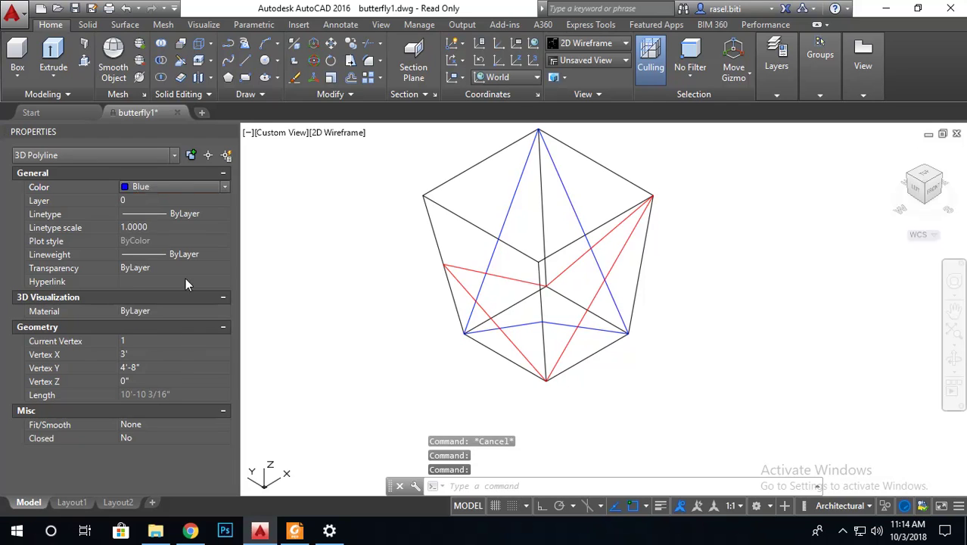
{"action": "key", "text": "Escape"}
{"action": "scroll", "coordinate": [517, 356], "scroll_direction": "up", "scroll_amount": 2}
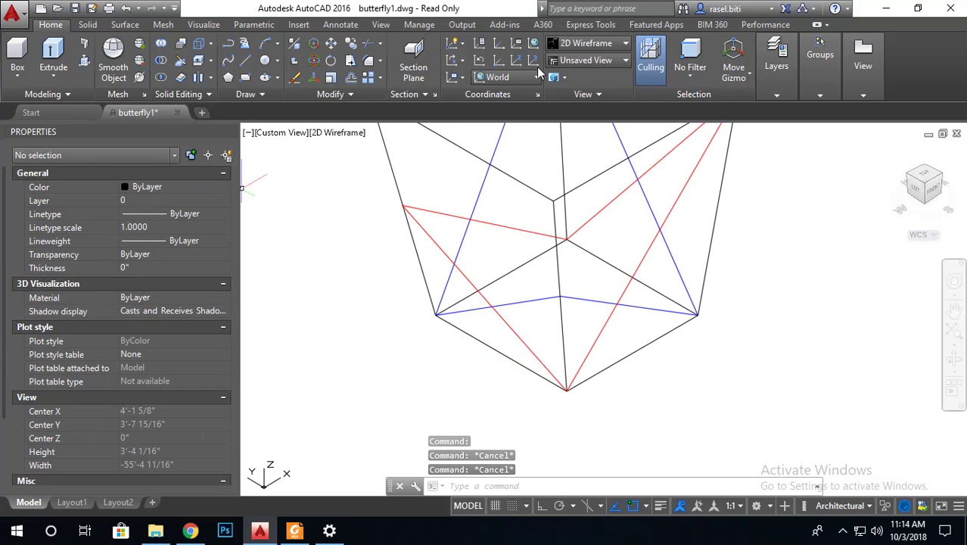
- Align a 3-point UCS to the left face using the left, bottom and upper-left vertices
{"action": "left_click", "coordinate": [533, 60]}
{"action": "left_click", "coordinate": [436, 314]}
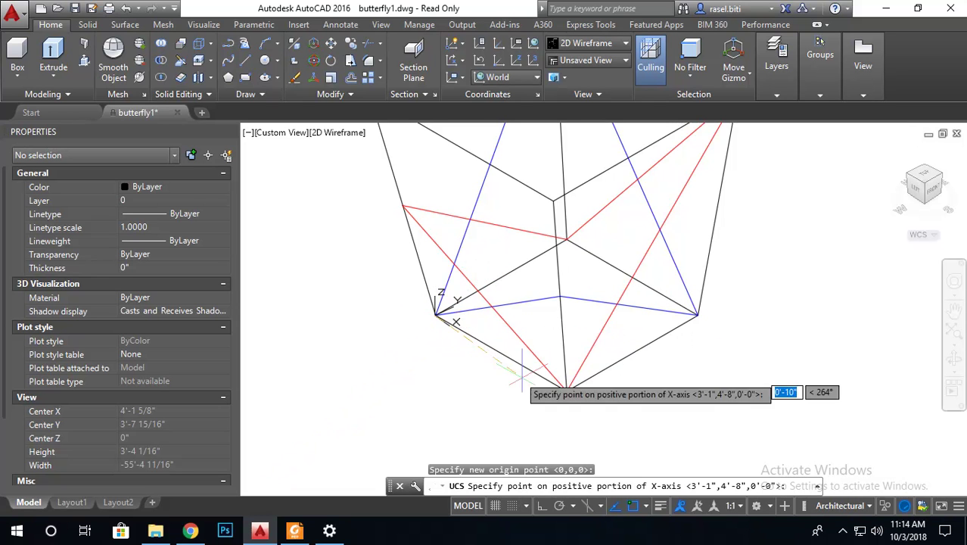
{"action": "left_click", "coordinate": [564, 388]}
{"action": "scroll", "coordinate": [489, 364], "scroll_direction": "down", "scroll_amount": 2}
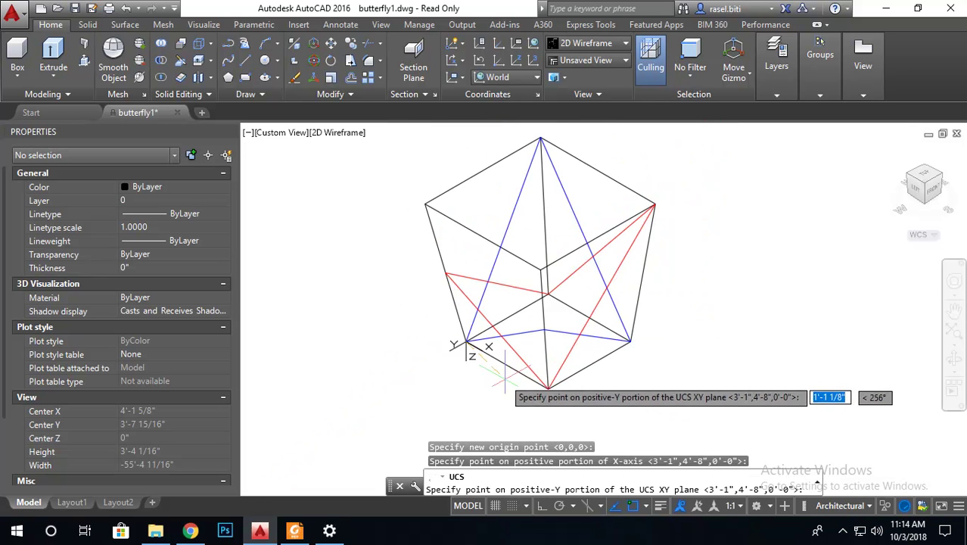
{"action": "left_click", "coordinate": [425, 203]}
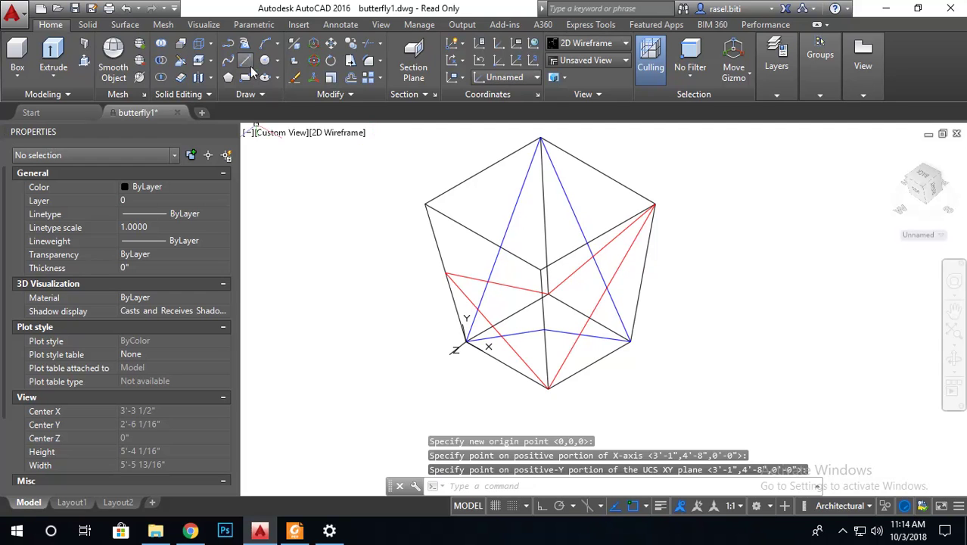
- Draw a Start, End, Direction arc from the left vertex to the opposite vertex
{"action": "left_click", "coordinate": [264, 44]}
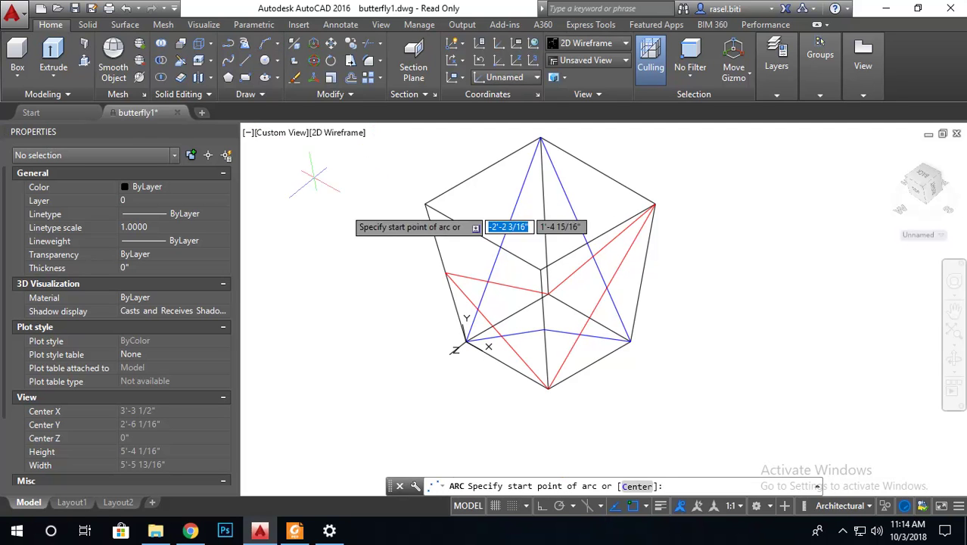
{"action": "left_click", "coordinate": [277, 44]}
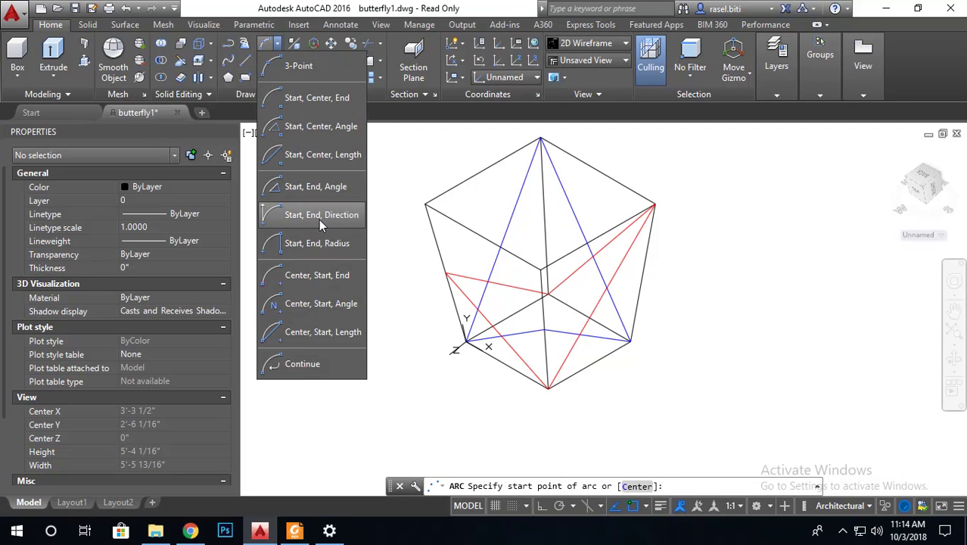
{"action": "left_click", "coordinate": [319, 220]}
{"action": "scroll", "coordinate": [477, 389], "scroll_direction": "up", "scroll_amount": 2}
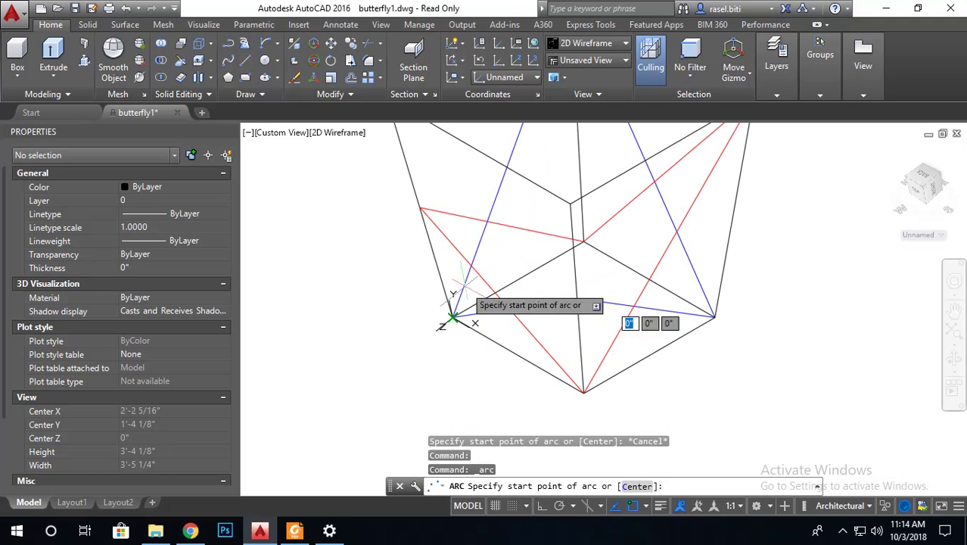
{"action": "left_click", "coordinate": [422, 208]}
{"action": "left_click", "coordinate": [577, 299]}
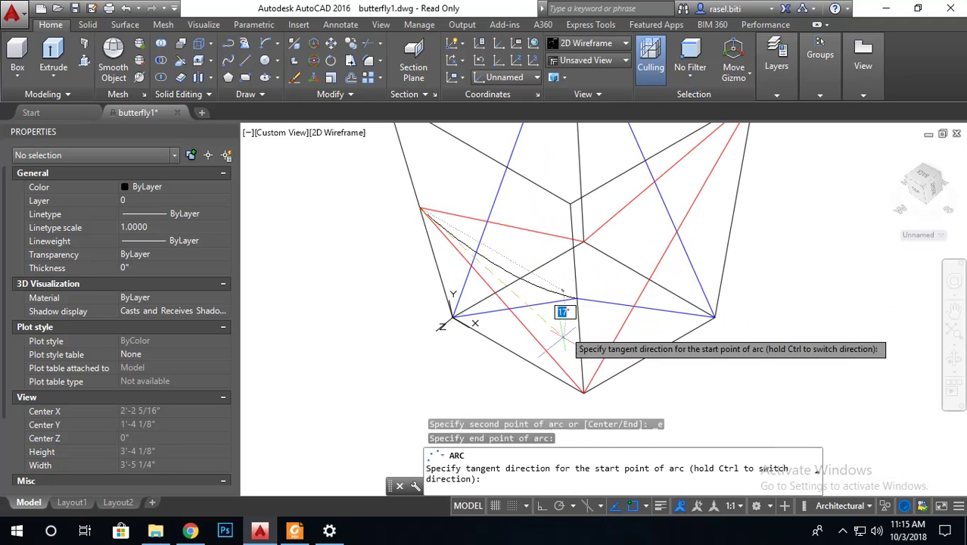
{"action": "scroll", "coordinate": [552, 344], "scroll_direction": "down", "scroll_amount": 4}
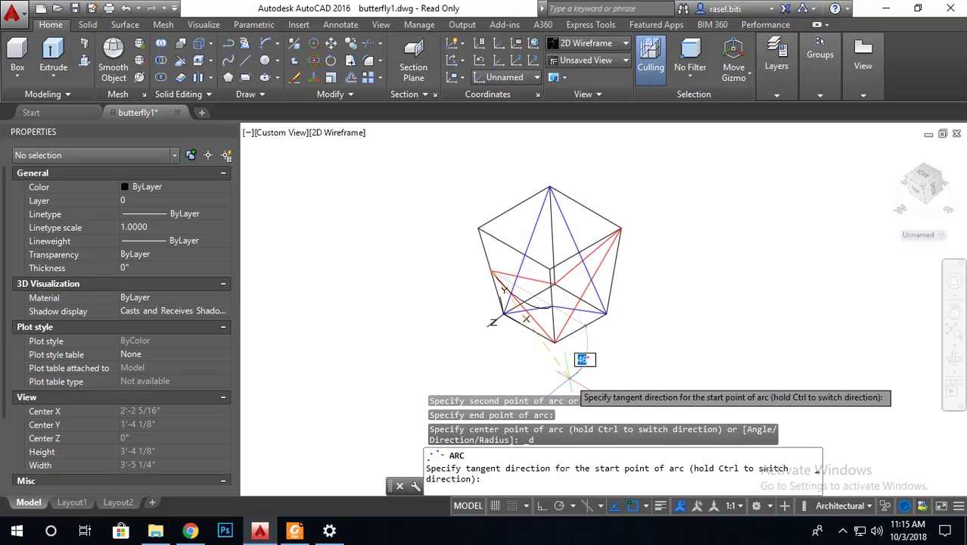
{"action": "left_click", "coordinate": [578, 355]}
{"action": "scroll", "coordinate": [552, 302], "scroll_direction": "up", "scroll_amount": 3}
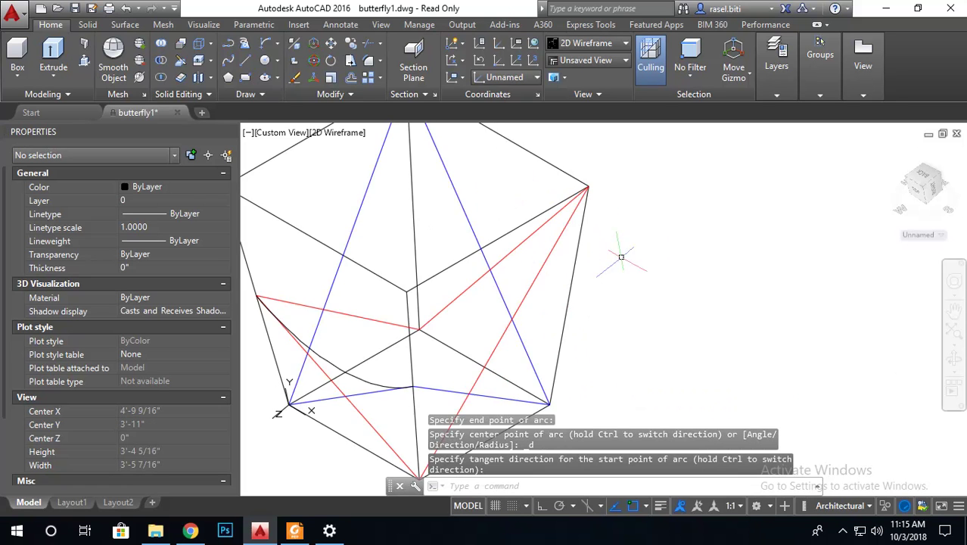
{"action": "scroll", "coordinate": [541, 252], "scroll_direction": "down", "scroll_amount": 1}
- Realign the UCS: origin at the inner vertex, X toward the lower-right vertex, Y at the top vertex
{"action": "left_click", "coordinate": [535, 67]}
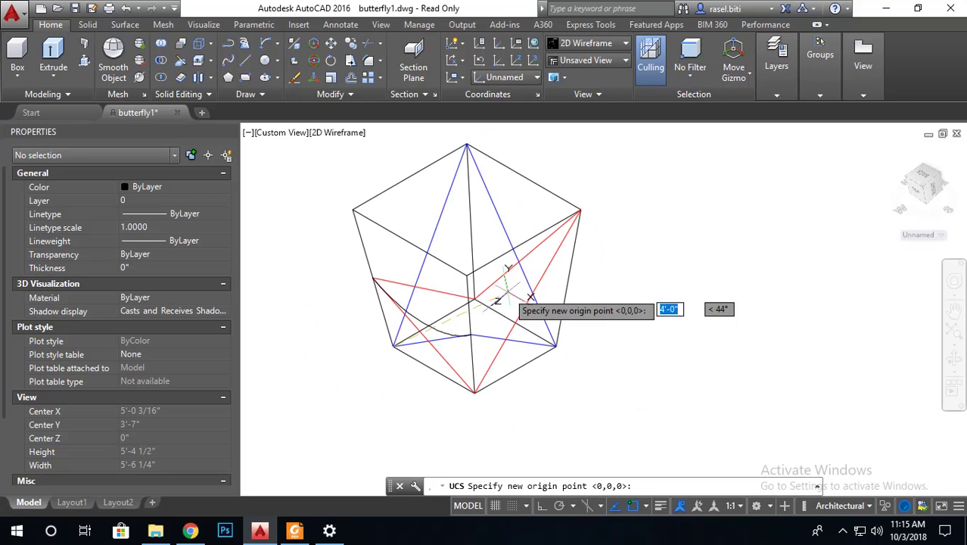
{"action": "left_click", "coordinate": [472, 299]}
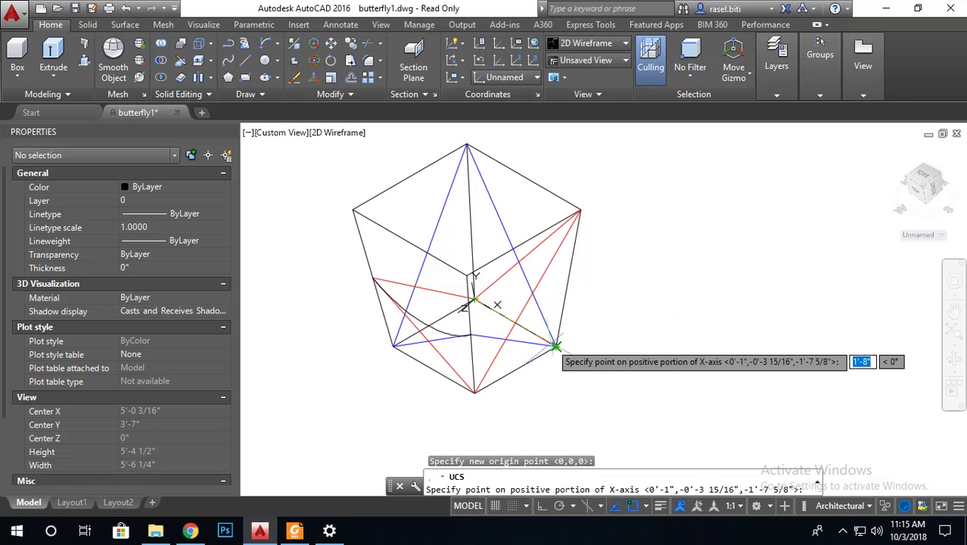
{"action": "left_click", "coordinate": [555, 345]}
{"action": "scroll", "coordinate": [555, 346], "scroll_direction": "down", "scroll_amount": 2}
{"action": "scroll", "coordinate": [502, 318], "scroll_direction": "up", "scroll_amount": 5}
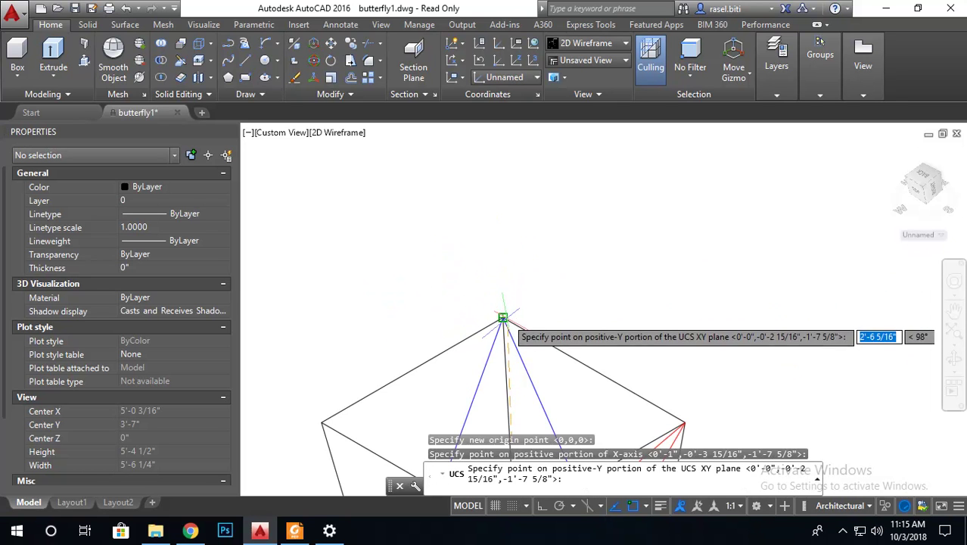
{"action": "left_click", "coordinate": [502, 318]}
{"action": "scroll", "coordinate": [502, 318], "scroll_direction": "down", "scroll_amount": 2}
{"action": "scroll", "coordinate": [567, 368], "scroll_direction": "up", "scroll_amount": 4}
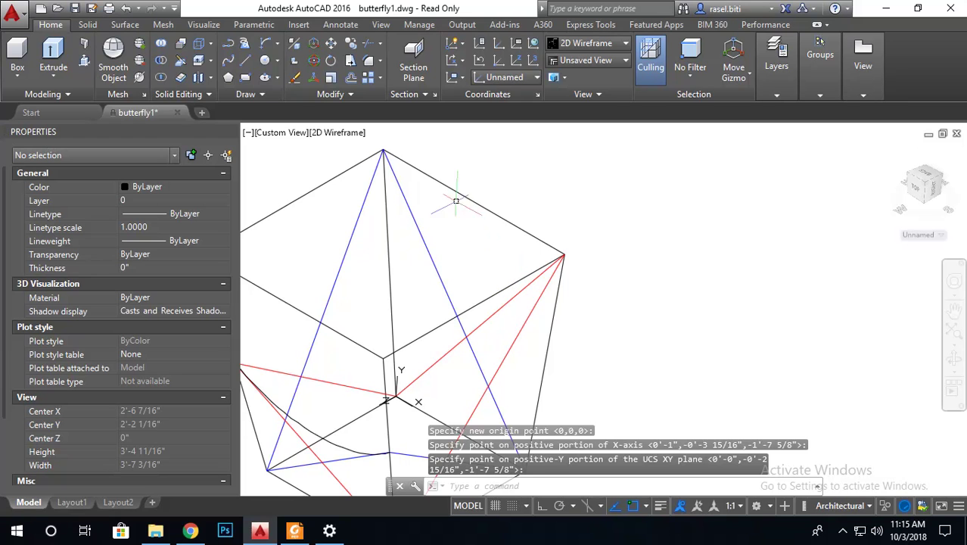
- Draw an arc from the top vertex to the right vertex, bending toward the lower corner
{"action": "left_click", "coordinate": [267, 45]}
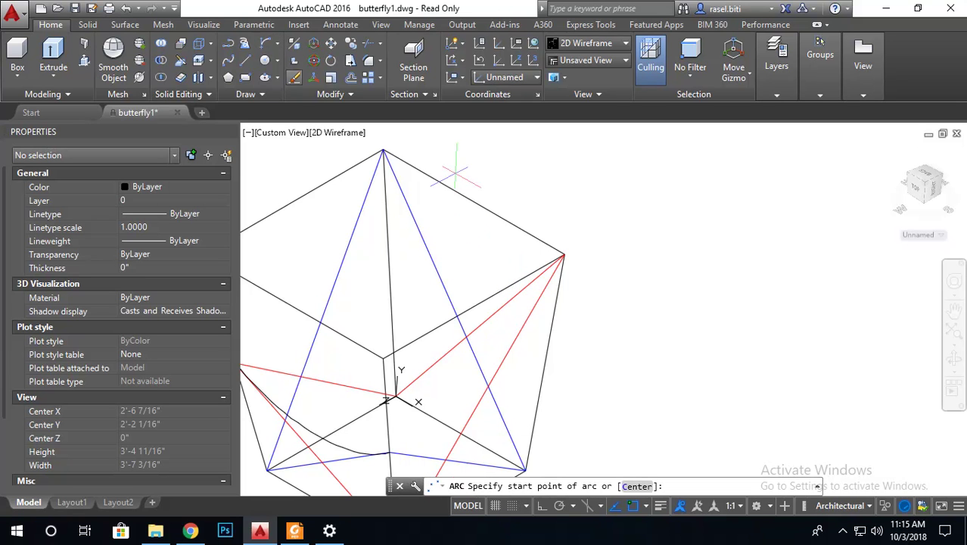
{"action": "left_click", "coordinate": [383, 151]}
{"action": "left_click", "coordinate": [563, 255]}
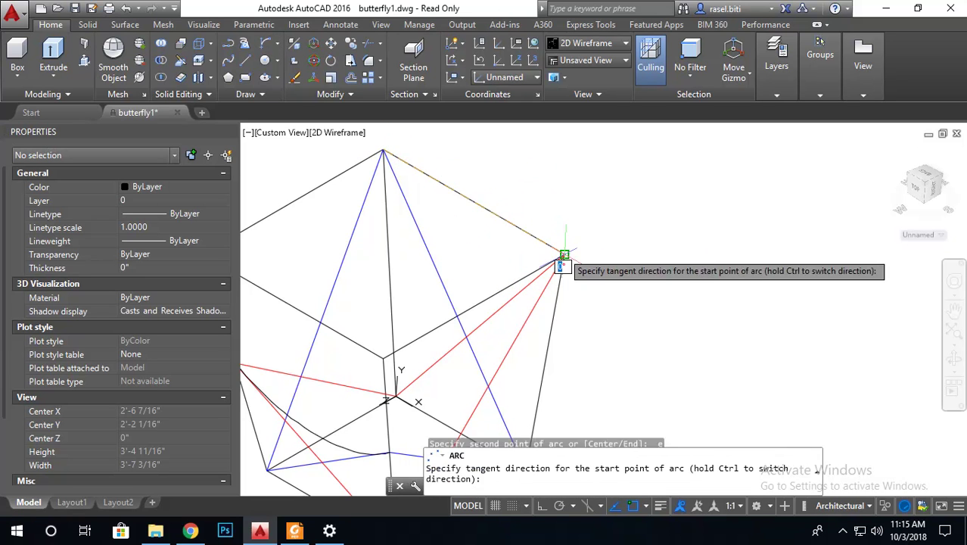
{"action": "scroll", "coordinate": [627, 318], "scroll_direction": "down", "scroll_amount": 3}
{"action": "scroll", "coordinate": [640, 344], "scroll_direction": "up", "scroll_amount": 3}
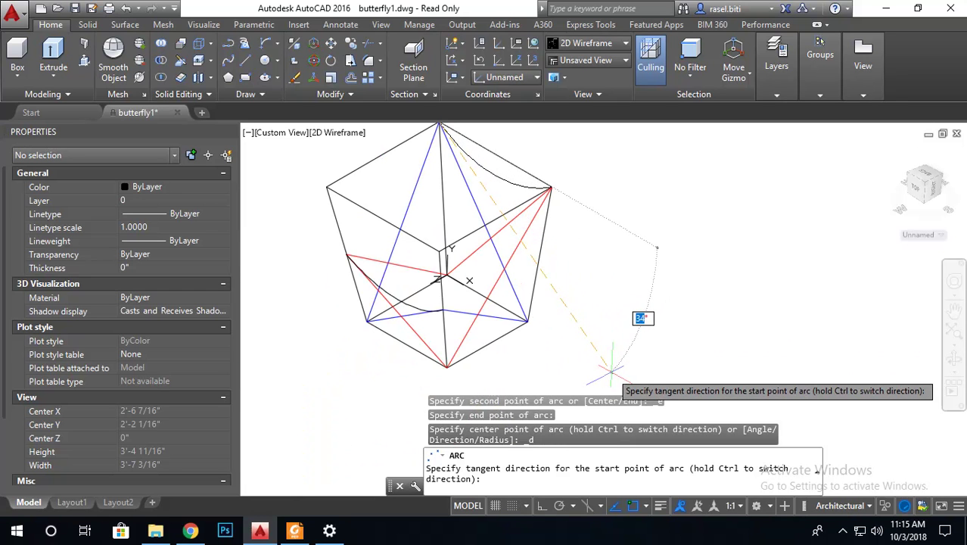
{"action": "left_click", "coordinate": [637, 346]}
- Define a 3-point UCS with origin at the bottom vertex and X aimed at the right vertex
{"action": "scroll", "coordinate": [454, 227], "scroll_direction": "up", "scroll_amount": 2}
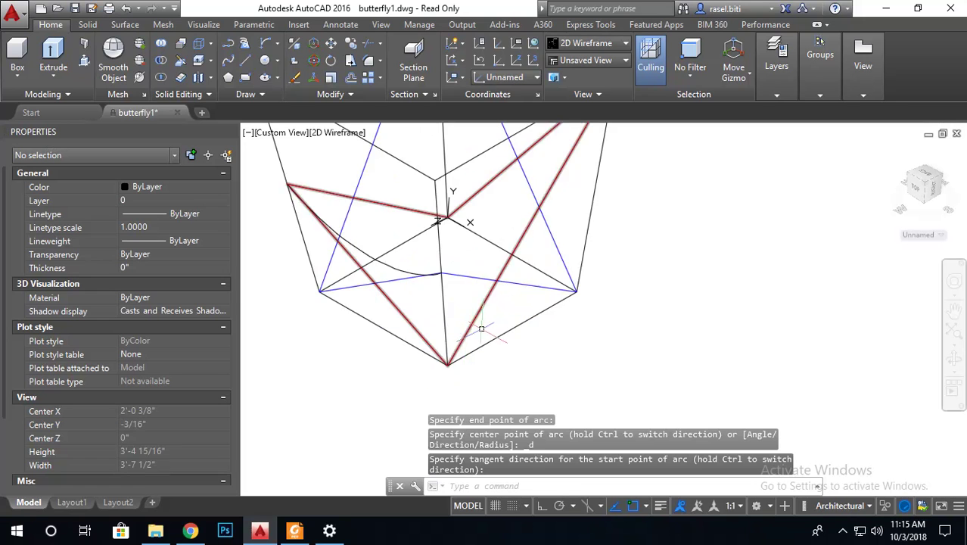
{"action": "scroll", "coordinate": [484, 194], "scroll_direction": "down", "scroll_amount": 2}
{"action": "left_click", "coordinate": [534, 60]}
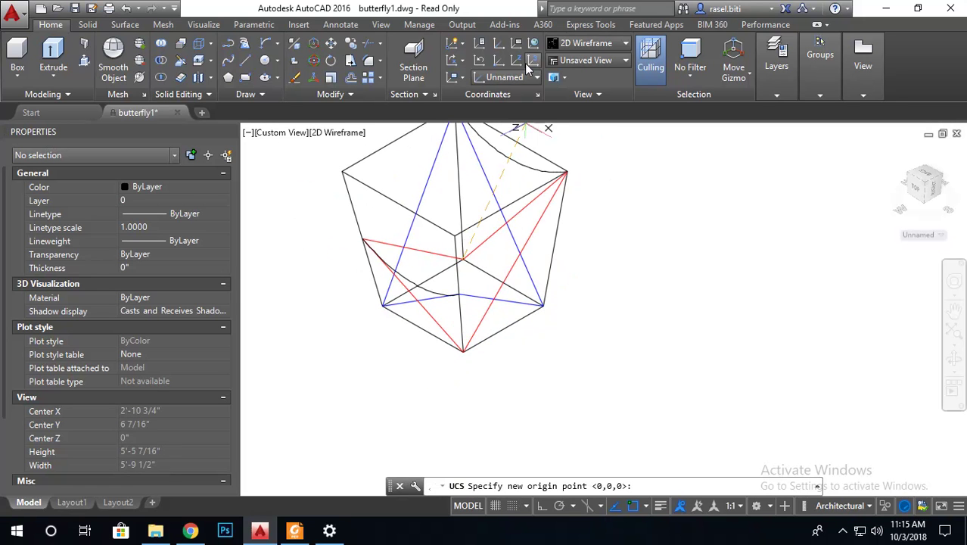
{"action": "left_click", "coordinate": [462, 352]}
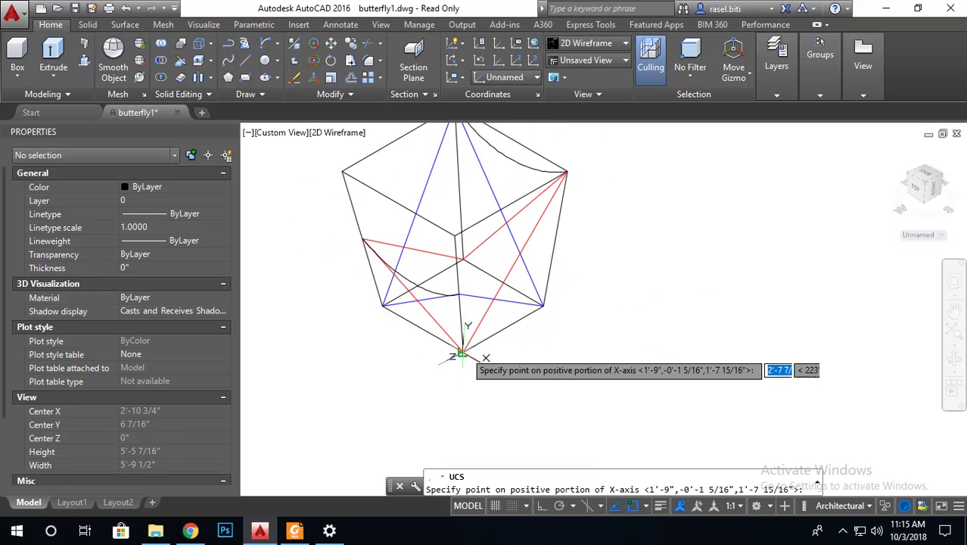
{"action": "left_click", "coordinate": [542, 306]}
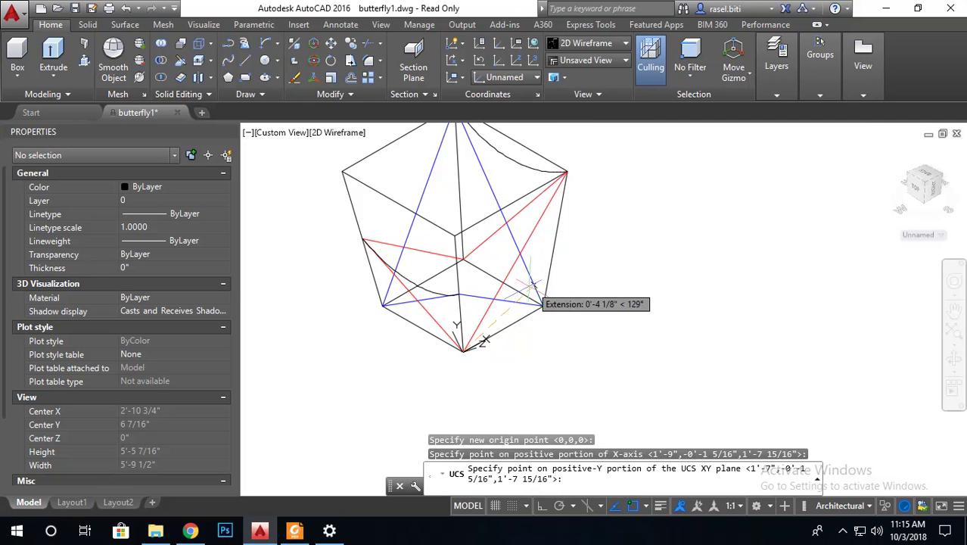
{"action": "scroll", "coordinate": [453, 235], "scroll_direction": "up", "scroll_amount": 2}
{"action": "left_click", "coordinate": [452, 236]}
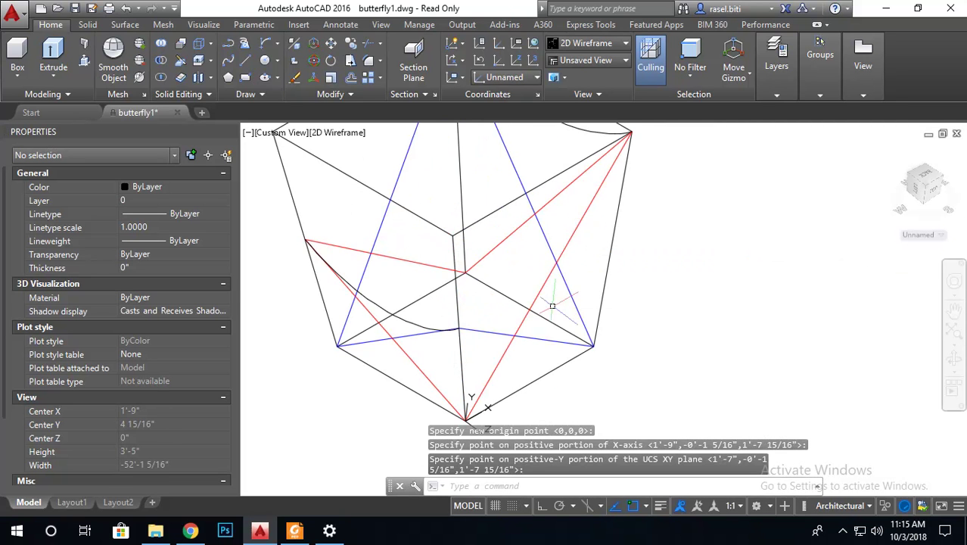
{"action": "scroll", "coordinate": [552, 306], "scroll_direction": "up", "scroll_amount": 2}
{"action": "scroll", "coordinate": [550, 339], "scroll_direction": "down", "scroll_amount": 2}
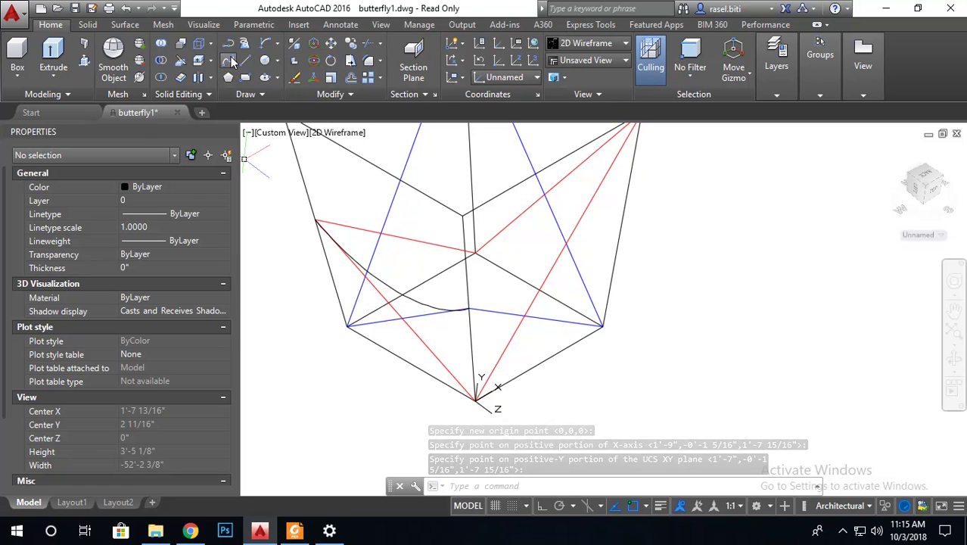
- Draw a control-vertex spline from the top-right corner, bending through a middle point to its low end
{"action": "left_click", "coordinate": [229, 60]}
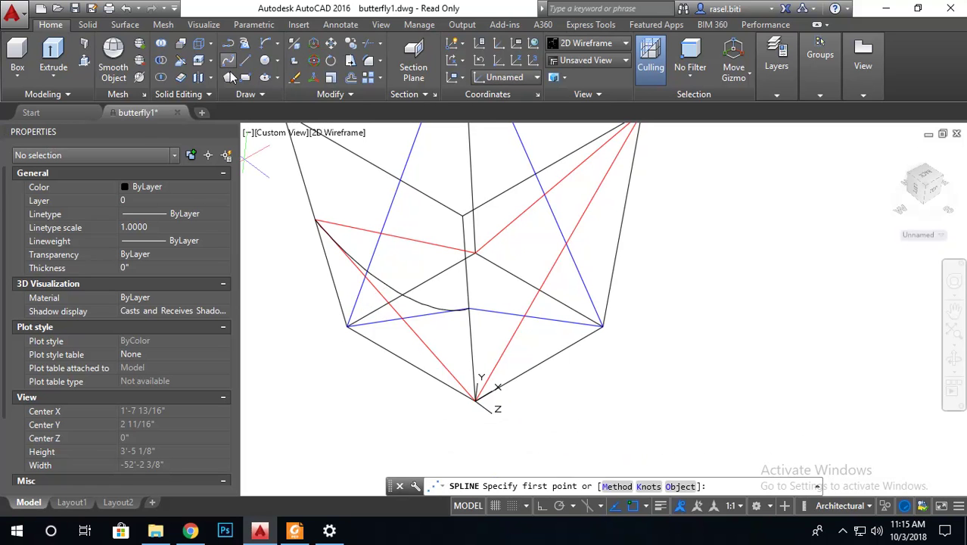
{"action": "left_click", "coordinate": [617, 486]}
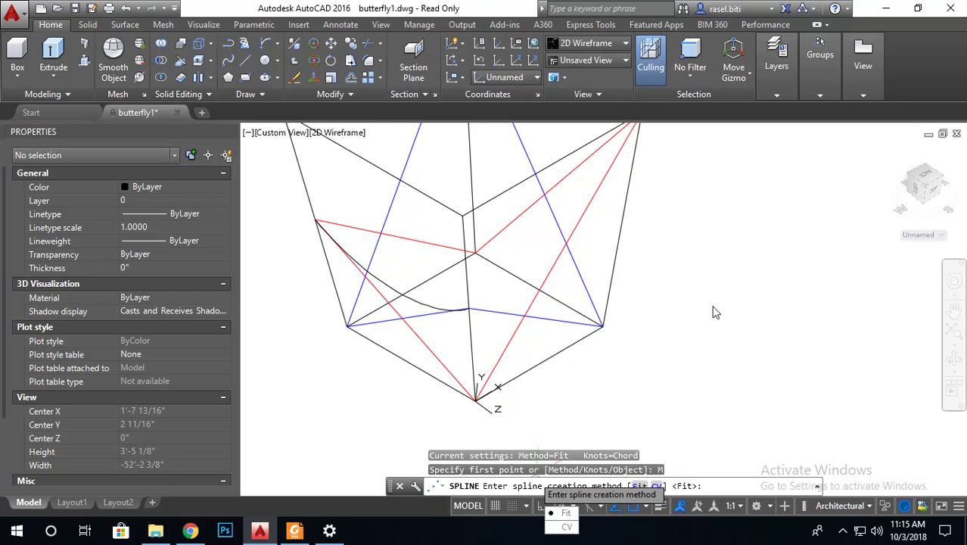
{"action": "left_click", "coordinate": [749, 363]}
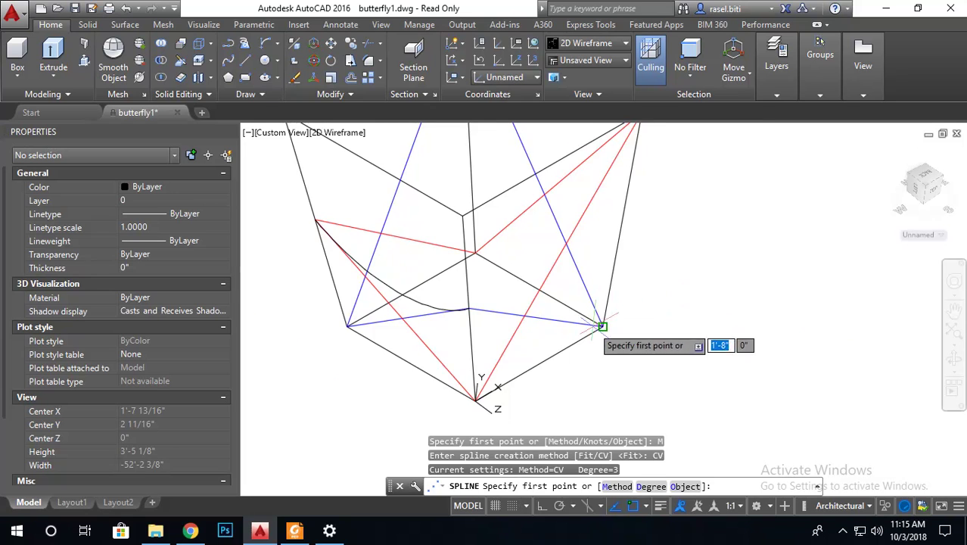
{"action": "scroll", "coordinate": [593, 273], "scroll_direction": "down", "scroll_amount": 2}
{"action": "scroll", "coordinate": [594, 274], "scroll_direction": "down", "scroll_amount": 1}
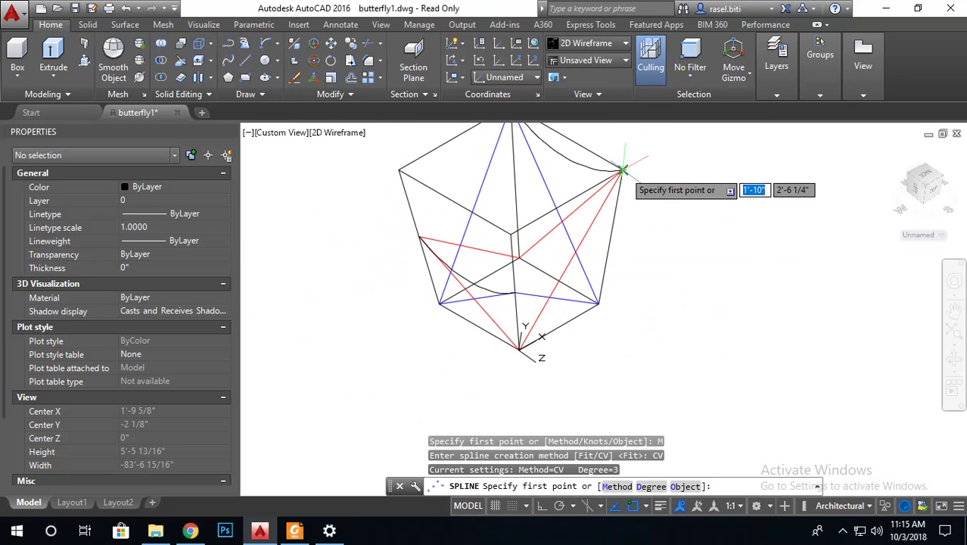
{"action": "left_click", "coordinate": [622, 171]}
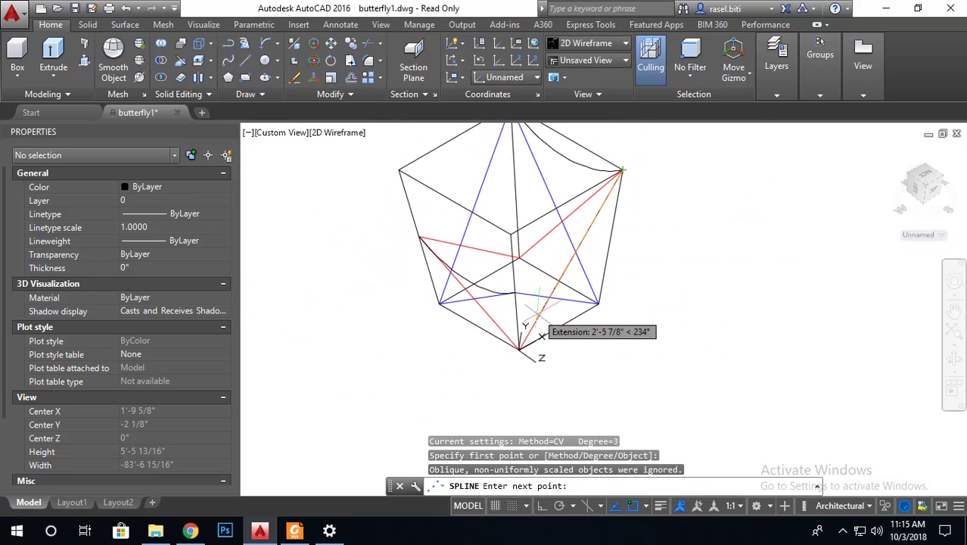
{"action": "left_click", "coordinate": [552, 299]}
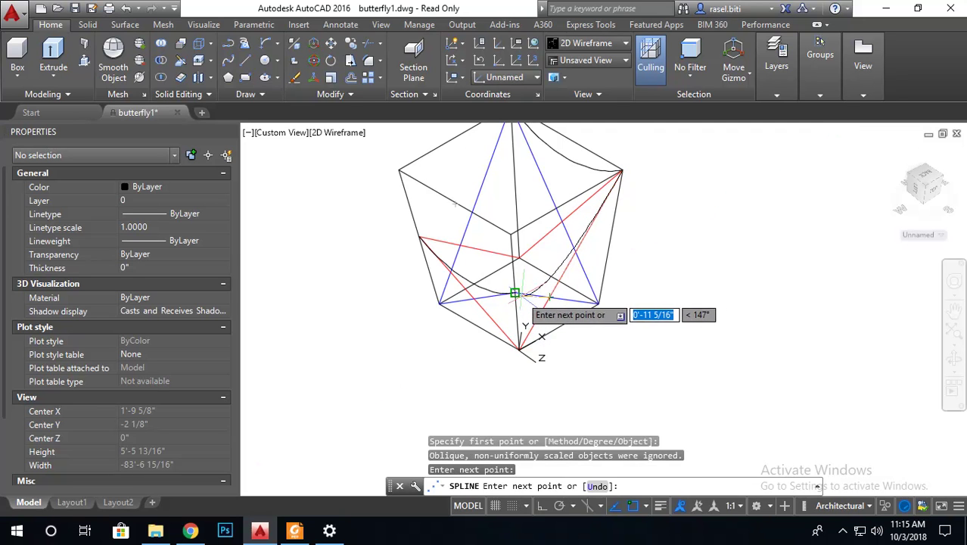
{"action": "left_click", "coordinate": [515, 292]}
{"action": "key", "text": "Return"}
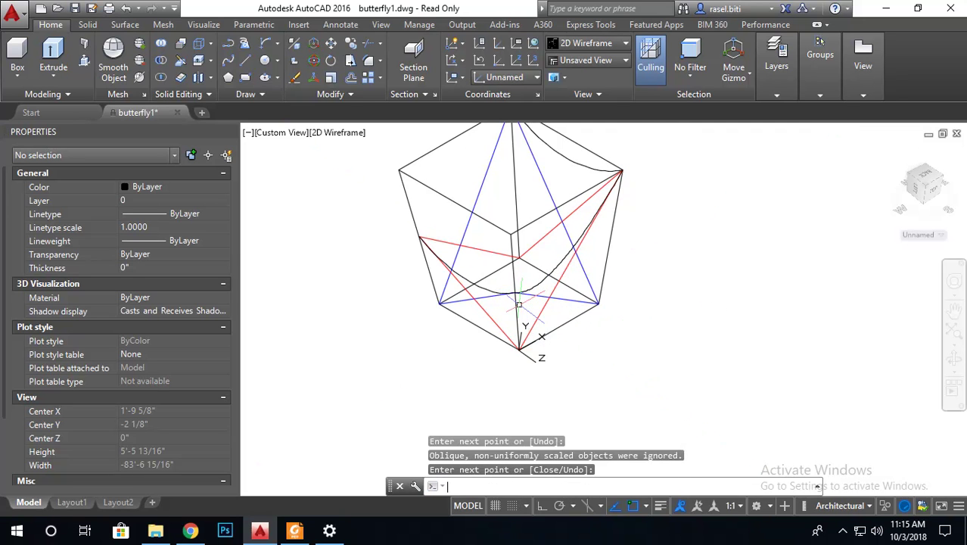
- Select the new spline to check its shape, then deselect it
{"action": "scroll", "coordinate": [533, 281], "scroll_direction": "up", "scroll_amount": 2}
{"action": "scroll", "coordinate": [533, 281], "scroll_direction": "up", "scroll_amount": 2}
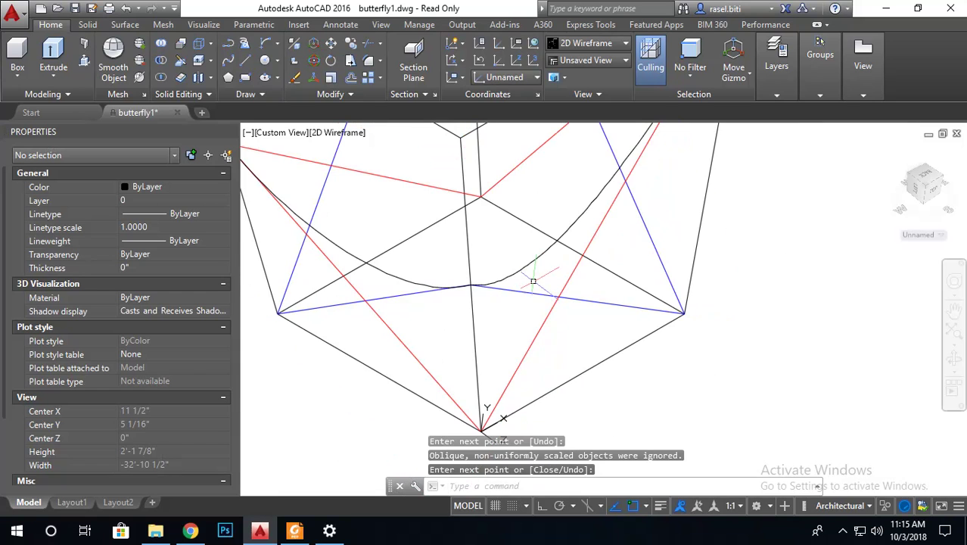
{"action": "left_click", "coordinate": [539, 260]}
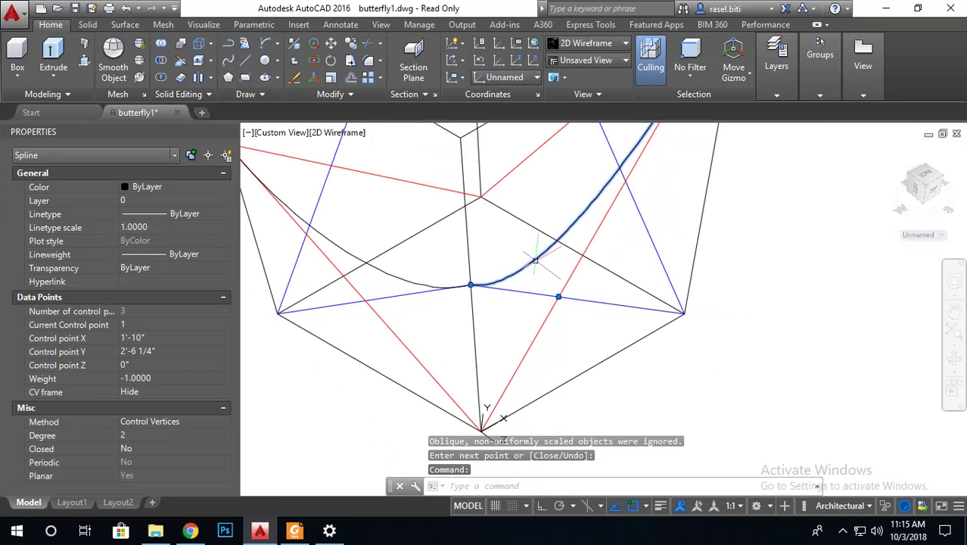
{"action": "scroll", "coordinate": [560, 279], "scroll_direction": "down", "scroll_amount": 2}
{"action": "scroll", "coordinate": [585, 280], "scroll_direction": "down", "scroll_amount": 3}
{"action": "key", "text": "Escape"}
{"action": "key", "text": "Escape"}
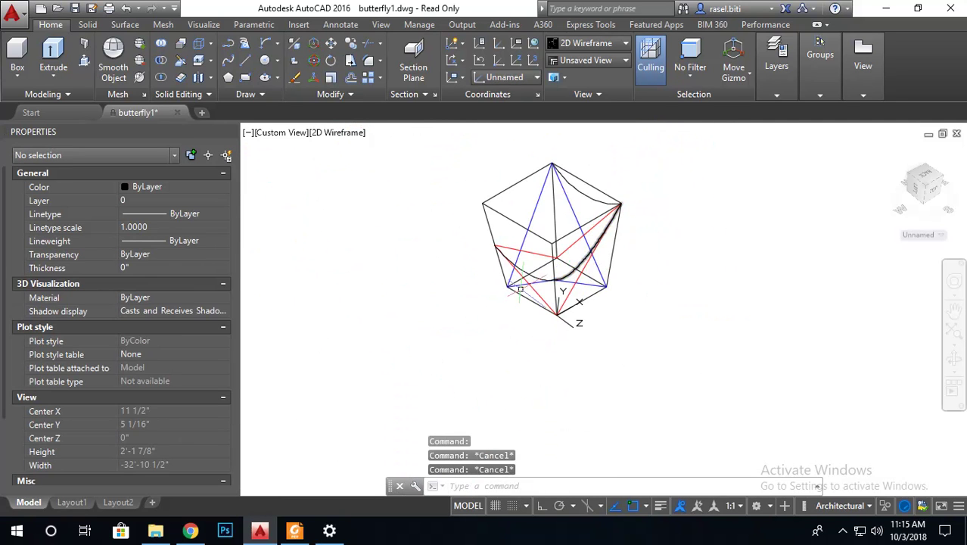
{"action": "scroll", "coordinate": [521, 266], "scroll_direction": "up", "scroll_amount": 2}
{"action": "scroll", "coordinate": [521, 266], "scroll_direction": "up", "scroll_amount": 1}
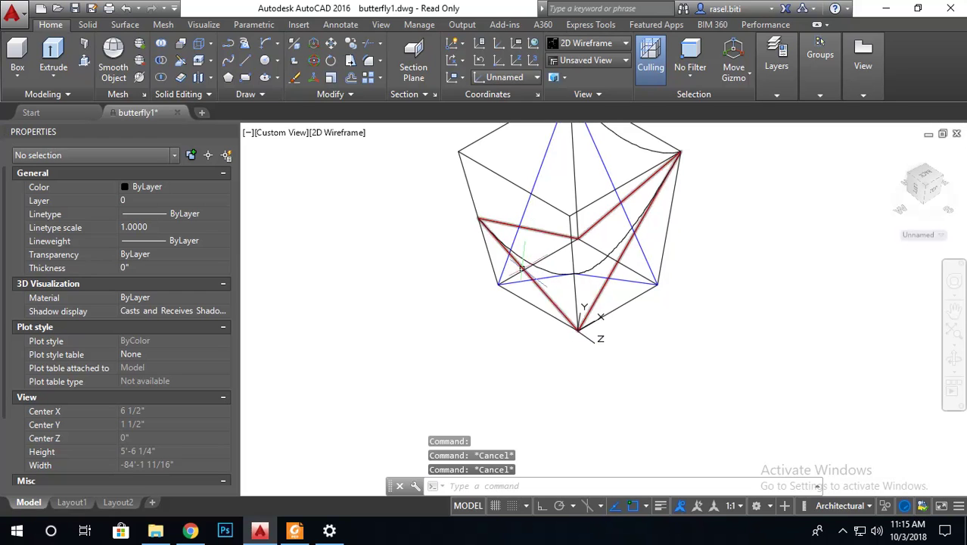
- 3D-mirror the spline across a three-point plane, keeping the original curve
{"action": "left_click", "coordinate": [293, 44]}
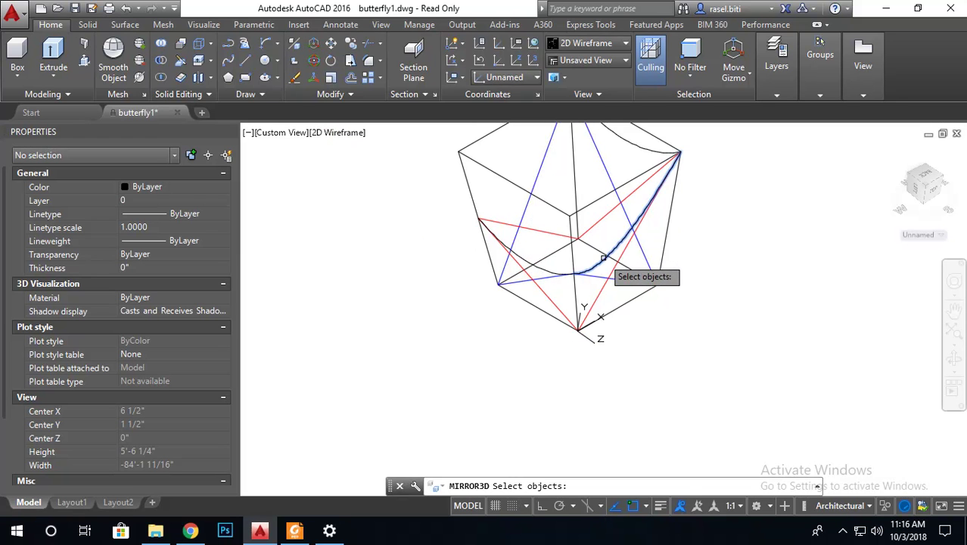
{"action": "key", "text": "Return"}
{"action": "scroll", "coordinate": [545, 295], "scroll_direction": "down", "scroll_amount": 2}
{"action": "left_click", "coordinate": [534, 310]}
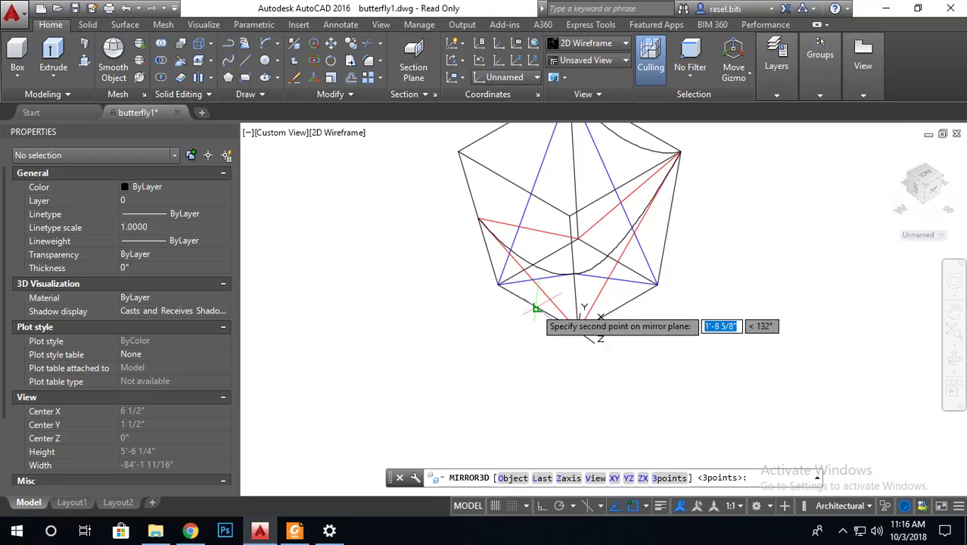
{"action": "scroll", "coordinate": [525, 258], "scroll_direction": "down", "scroll_amount": 1}
{"action": "scroll", "coordinate": [524, 258], "scroll_direction": "up", "scroll_amount": 2}
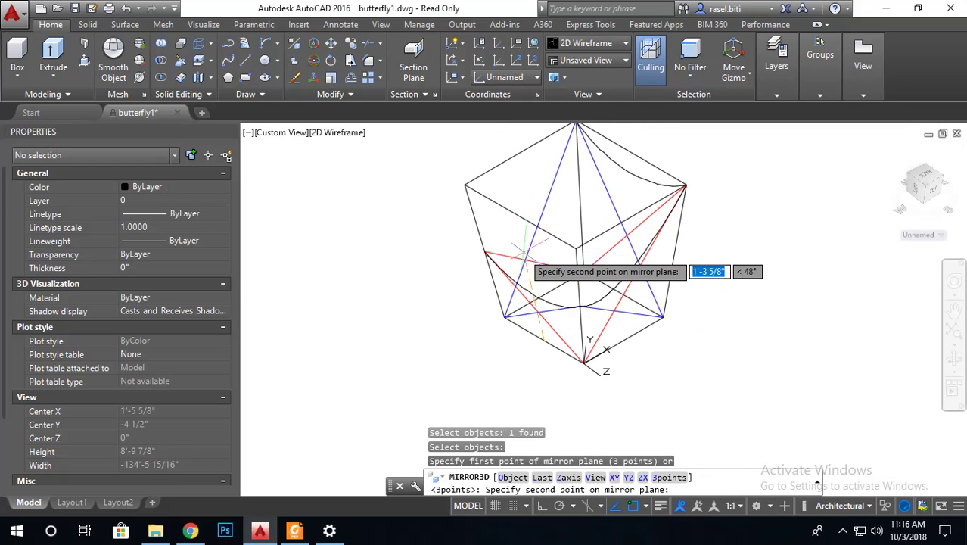
{"action": "left_click", "coordinate": [519, 217]}
{"action": "left_click", "coordinate": [633, 147]}
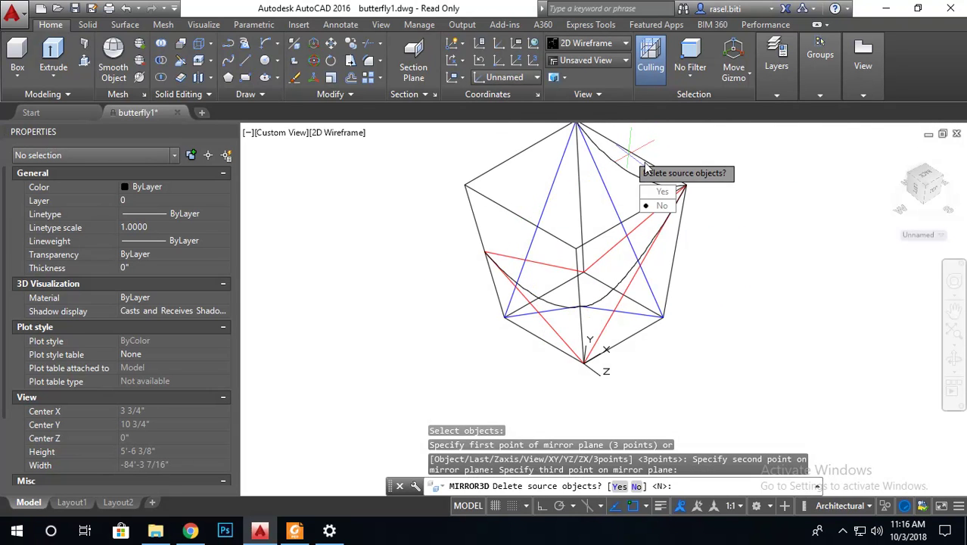
{"action": "left_click", "coordinate": [663, 206]}
{"action": "scroll", "coordinate": [563, 259], "scroll_direction": "down", "scroll_amount": 1}
{"action": "scroll", "coordinate": [564, 259], "scroll_direction": "up", "scroll_amount": 1}
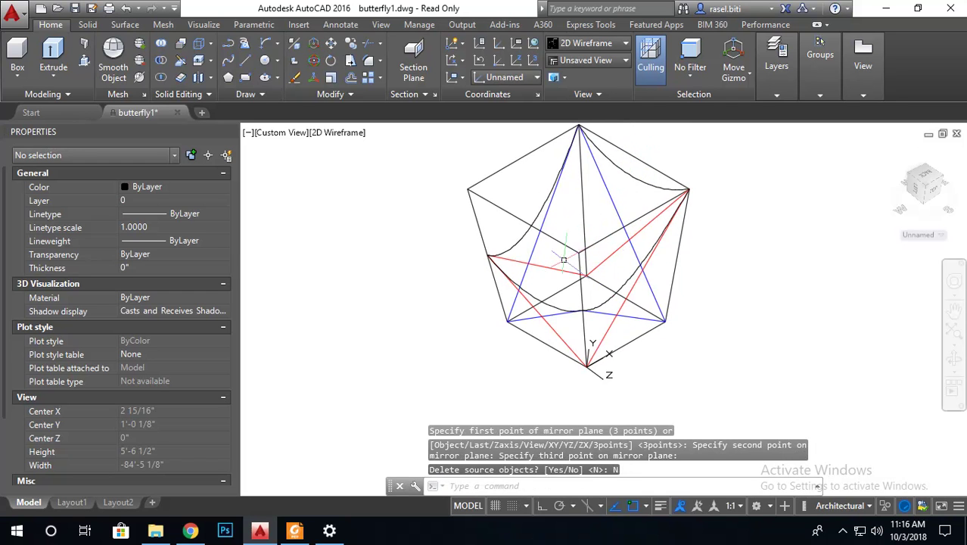
- Orbit the model to a new viewpoint and display the Surface tools
{"action": "mouse_move", "coordinate": [484, 294]}
{"action": "middle_mouse_down", "text": "shift"}
{"action": "mouse_move", "coordinate": [480, 273]}
{"action": "mouse_move", "coordinate": [468, 271]}
{"action": "mouse_move", "coordinate": [484, 283]}
{"action": "middle_mouse_up", "text": "shift"}
{"action": "scroll", "coordinate": [601, 277], "scroll_direction": "up", "scroll_amount": 3}
{"action": "scroll", "coordinate": [602, 277], "scroll_direction": "down", "scroll_amount": 2}
{"action": "scroll", "coordinate": [550, 277], "scroll_direction": "down", "scroll_amount": 1}
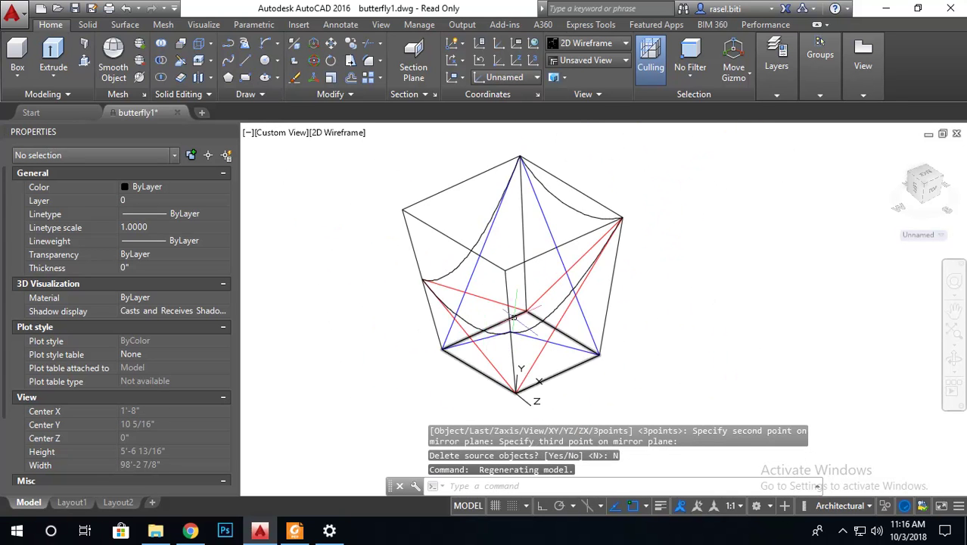
{"action": "scroll", "coordinate": [488, 335], "scroll_direction": "up", "scroll_amount": 2}
{"action": "scroll", "coordinate": [477, 344], "scroll_direction": "down", "scroll_amount": 2}
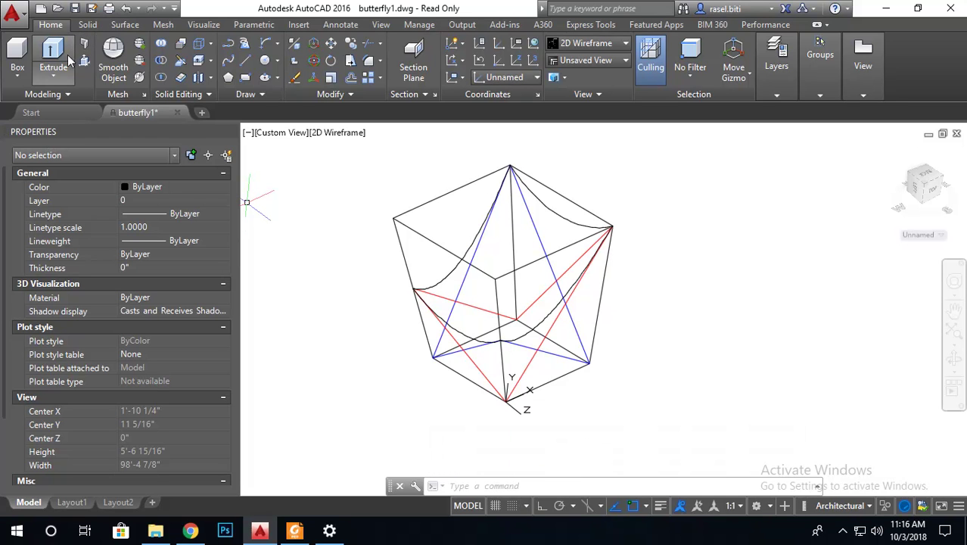
{"action": "left_click", "coordinate": [98, 25]}
{"action": "left_click", "coordinate": [115, 27]}
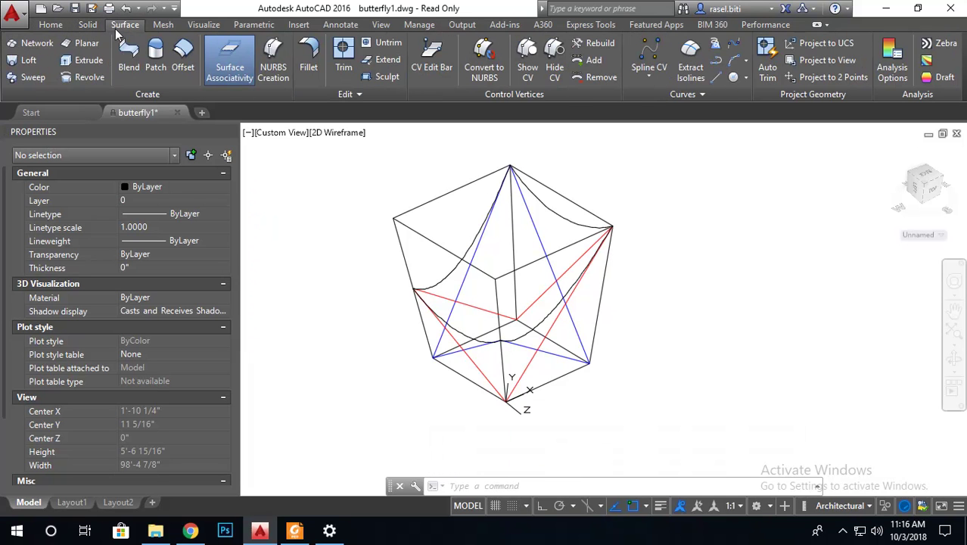
- Attempt a network surface with only the left and right seat curves, then restart the command
{"action": "left_click", "coordinate": [31, 45]}
{"action": "scroll", "coordinate": [445, 283], "scroll_direction": "up", "scroll_amount": 2}
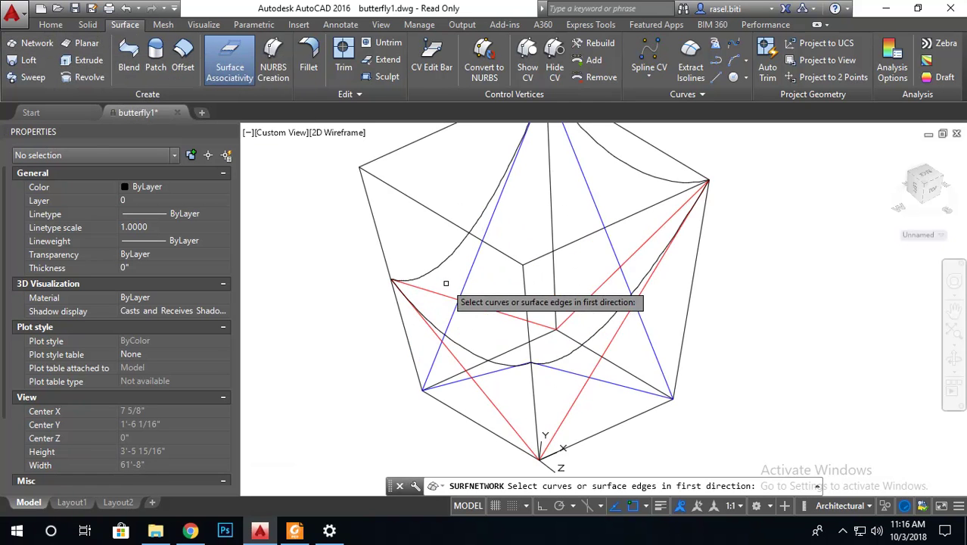
{"action": "left_click", "coordinate": [442, 260]}
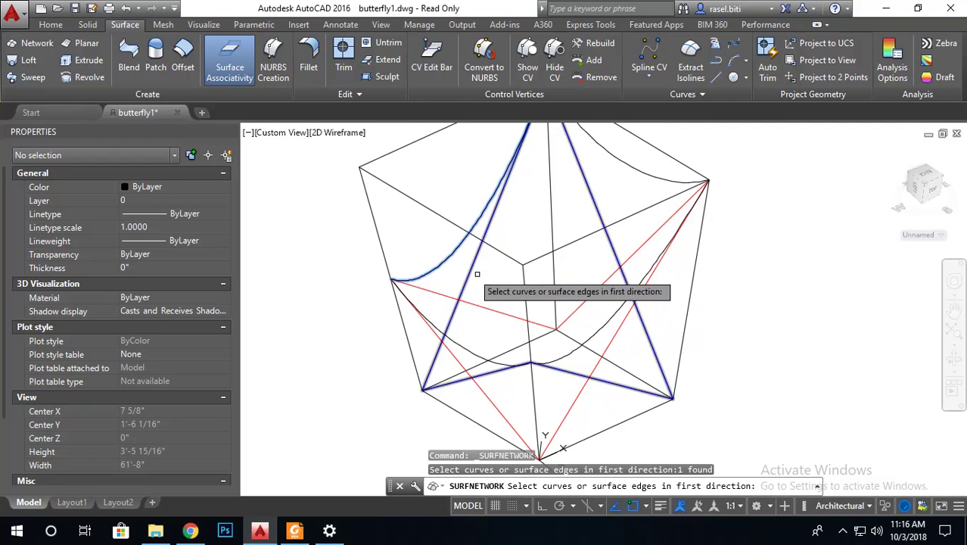
{"action": "left_click", "coordinate": [609, 317]}
{"action": "key", "text": "Return"}
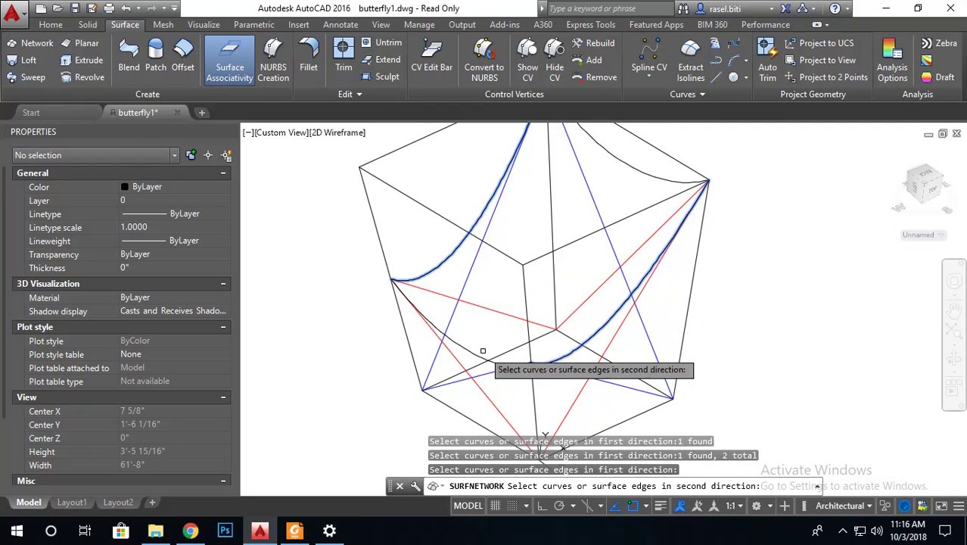
{"action": "key", "text": "Return"}
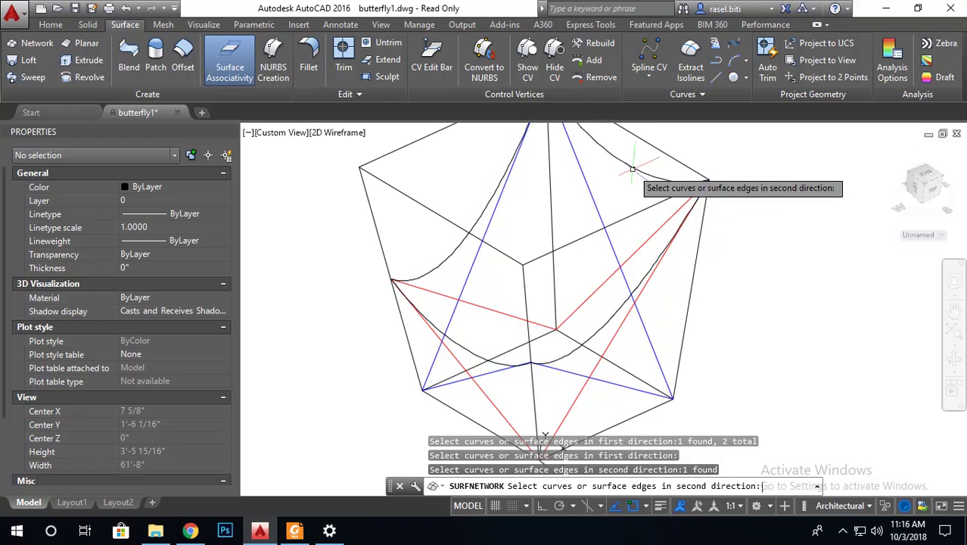
{"action": "key", "text": "Return"}
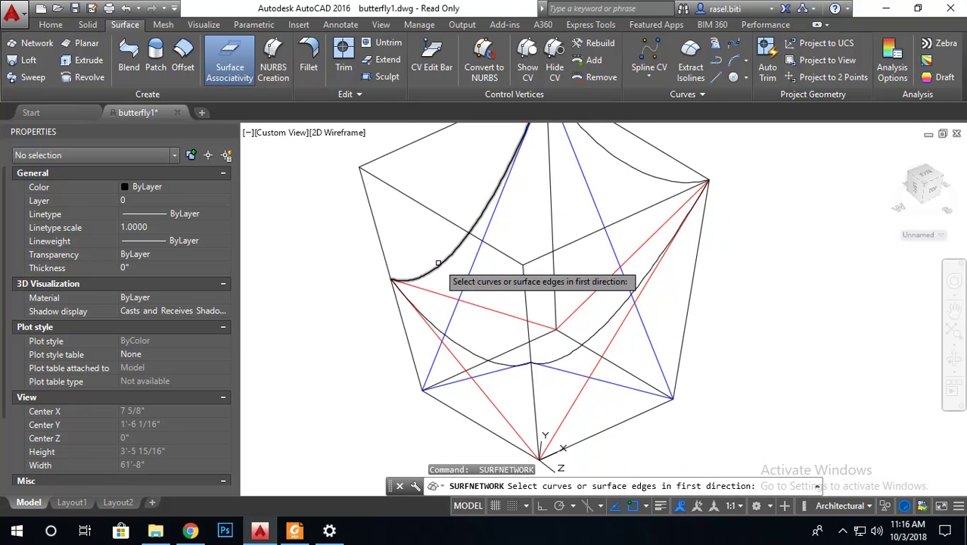
- Build the network surface from the left/right curves and the bottom/top curves
{"action": "left_click", "coordinate": [422, 267]}
{"action": "left_click", "coordinate": [608, 317]}
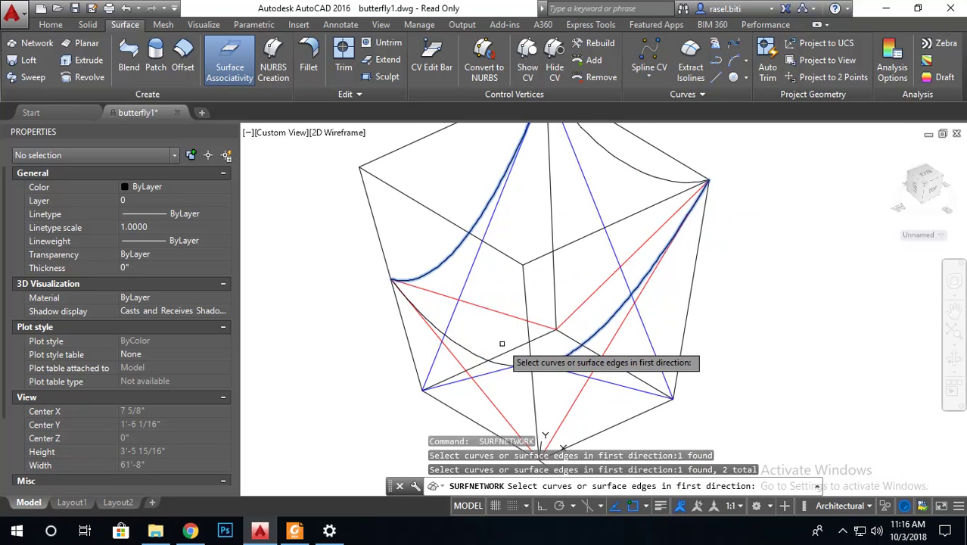
{"action": "key", "text": "Return"}
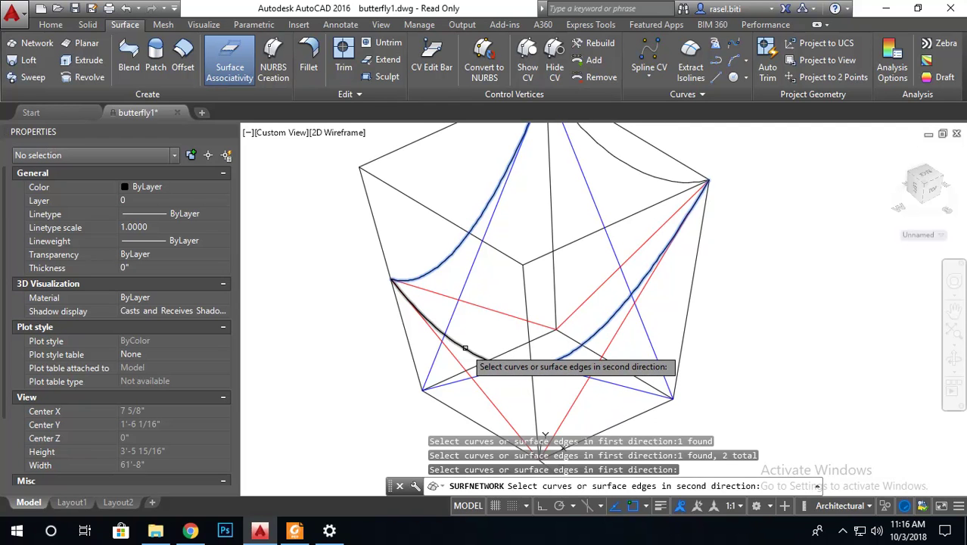
{"action": "left_click", "coordinate": [464, 348]}
{"action": "left_click", "coordinate": [631, 167]}
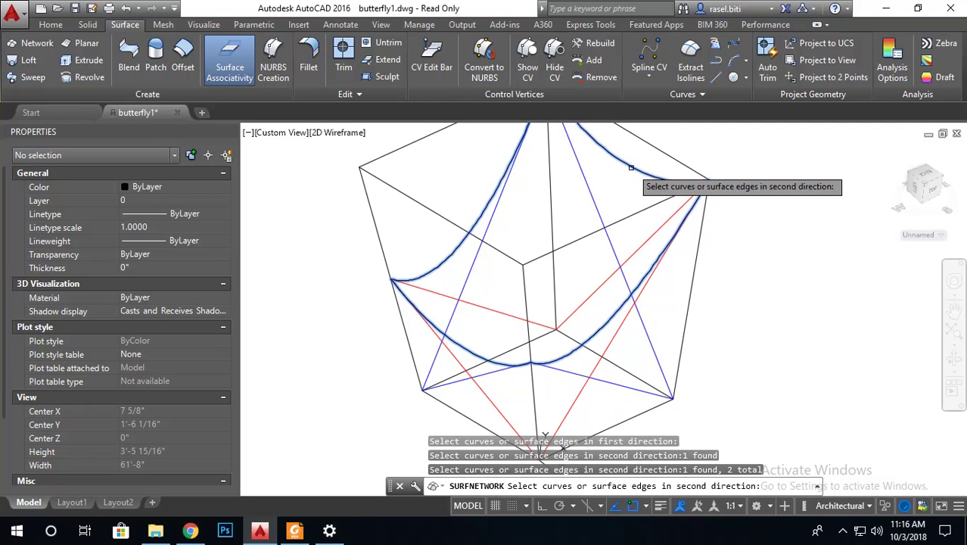
{"action": "key", "text": "Return"}
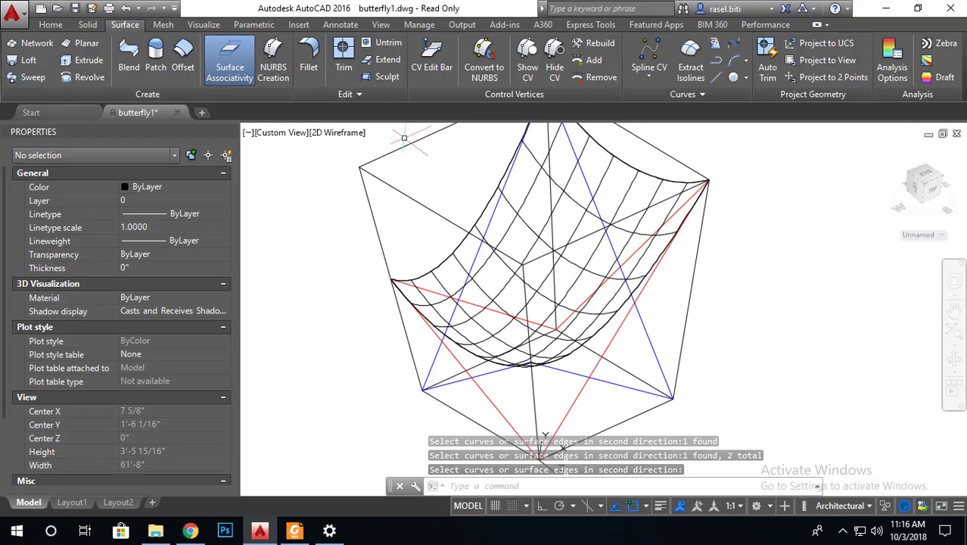
{"action": "left_click", "coordinate": [338, 135]}
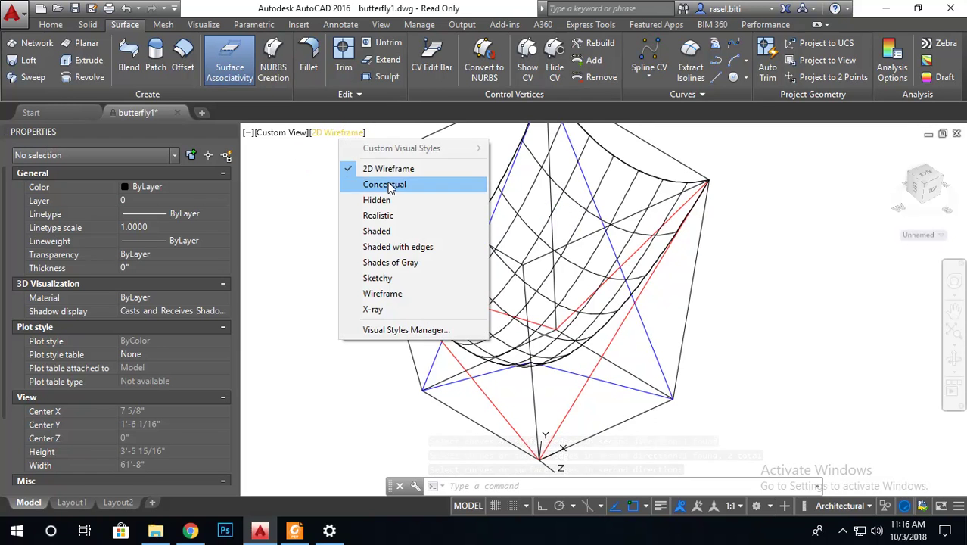
- Switch the viewport to Conceptual shading and try converting the network surface to a solid
{"action": "left_click", "coordinate": [349, 187]}
{"action": "left_click", "coordinate": [462, 290]}
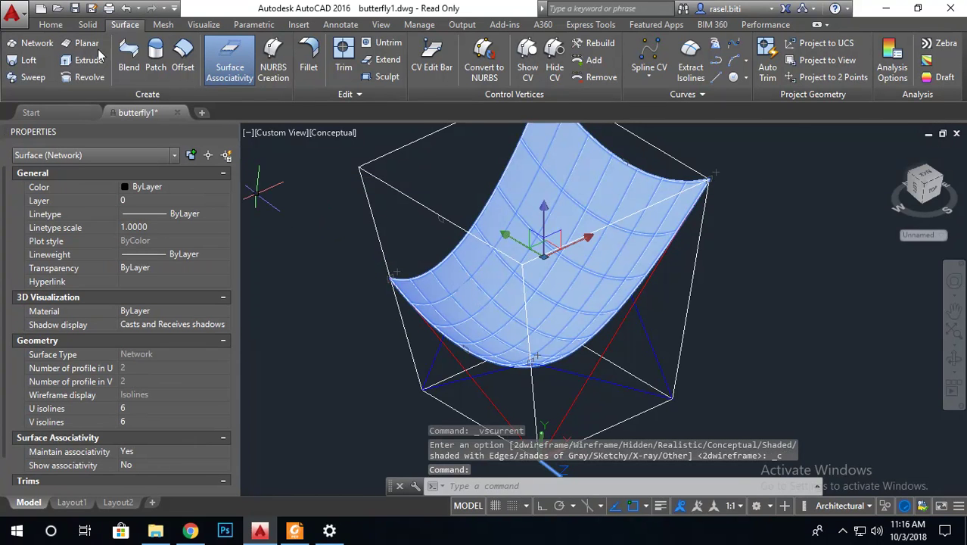
{"action": "left_click", "coordinate": [53, 25]}
{"action": "left_click", "coordinate": [255, 96]}
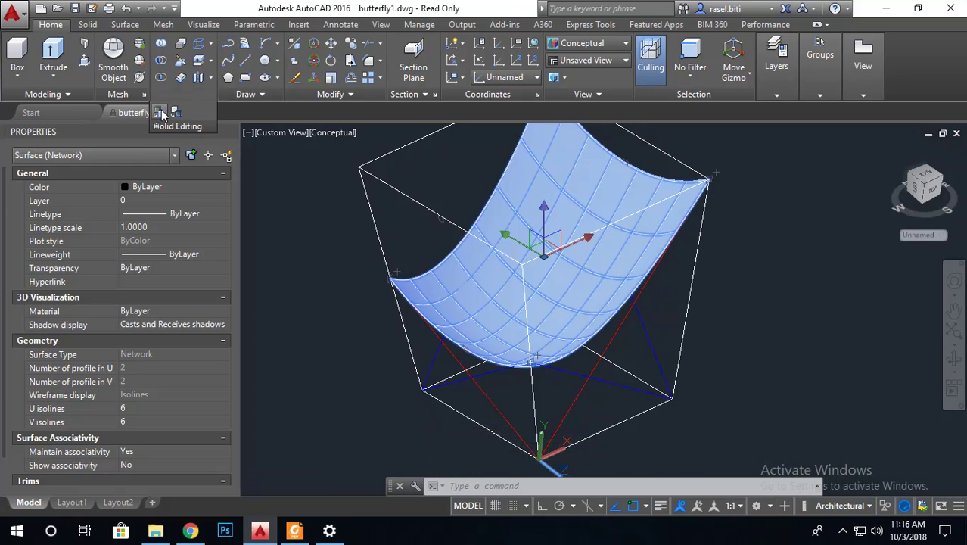
{"action": "left_click", "coordinate": [161, 114]}
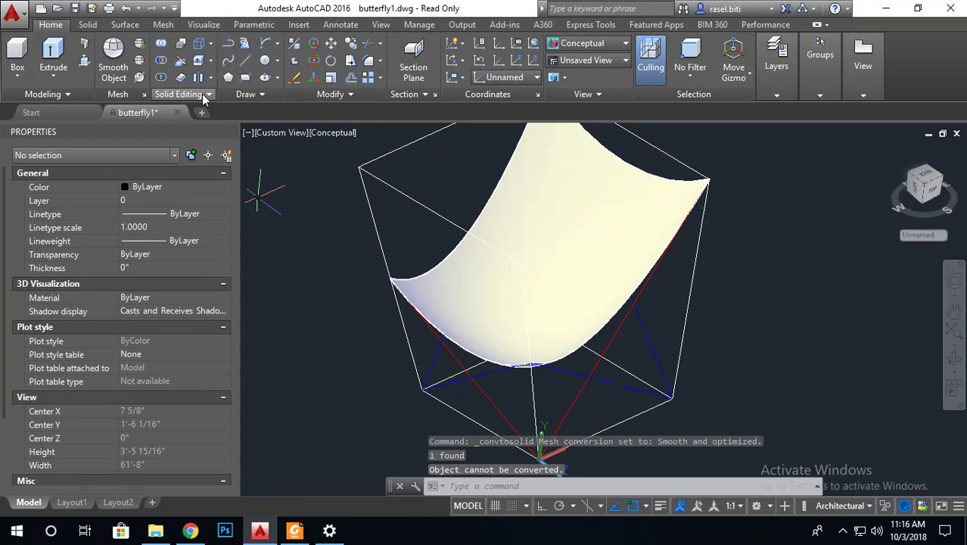
- Thicken the network seat surface by .01 into a thin solid shell
{"action": "left_click", "coordinate": [179, 79]}
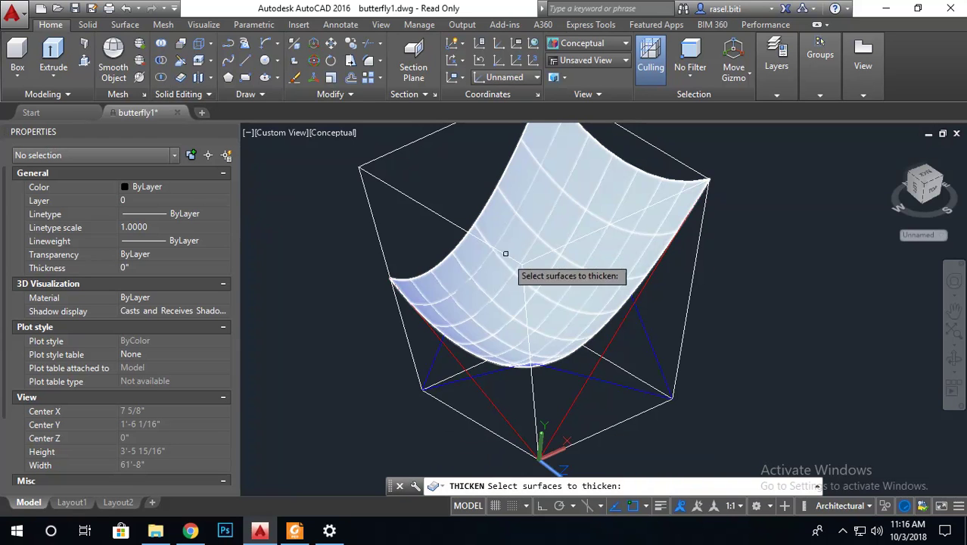
{"action": "left_click", "coordinate": [492, 279]}
{"action": "key", "text": "Return"}
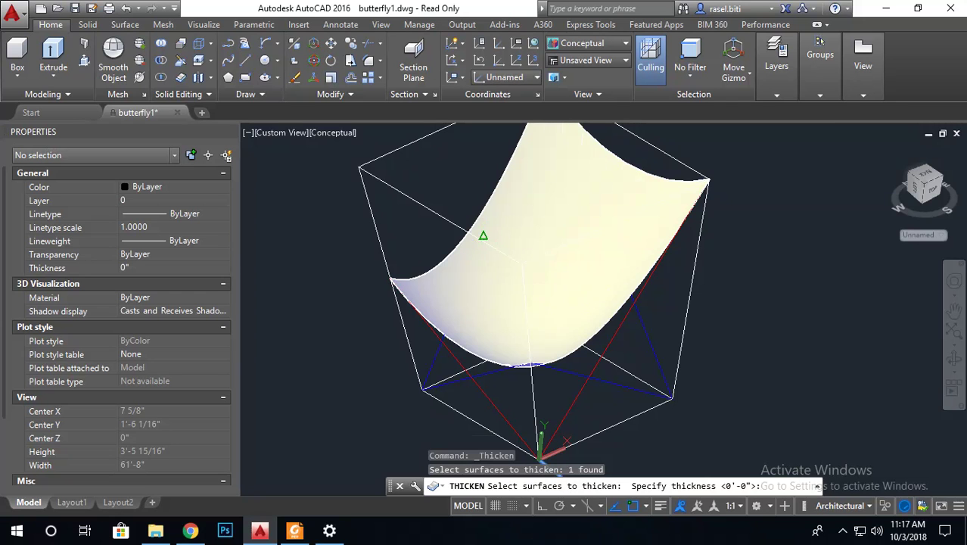
{"action": "type", "text": ".01"}
{"action": "key", "text": "Return"}
{"action": "scroll", "coordinate": [438, 306], "scroll_direction": "up", "scroll_amount": 4}
{"action": "scroll", "coordinate": [427, 288], "scroll_direction": "up", "scroll_amount": 4}
{"action": "scroll", "coordinate": [445, 270], "scroll_direction": "down", "scroll_amount": 10}
{"action": "scroll", "coordinate": [437, 376], "scroll_direction": "down", "scroll_amount": 4}
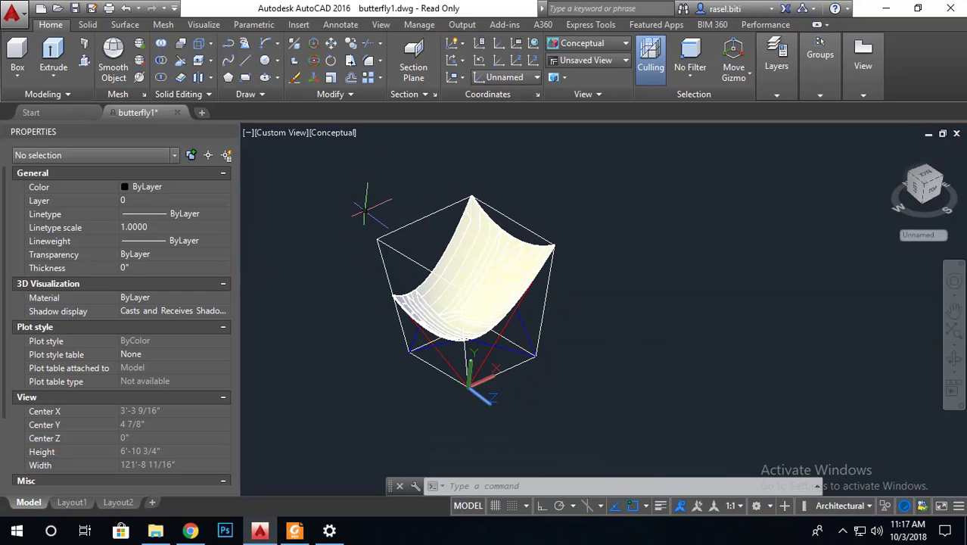
{"action": "left_click", "coordinate": [51, 75]}
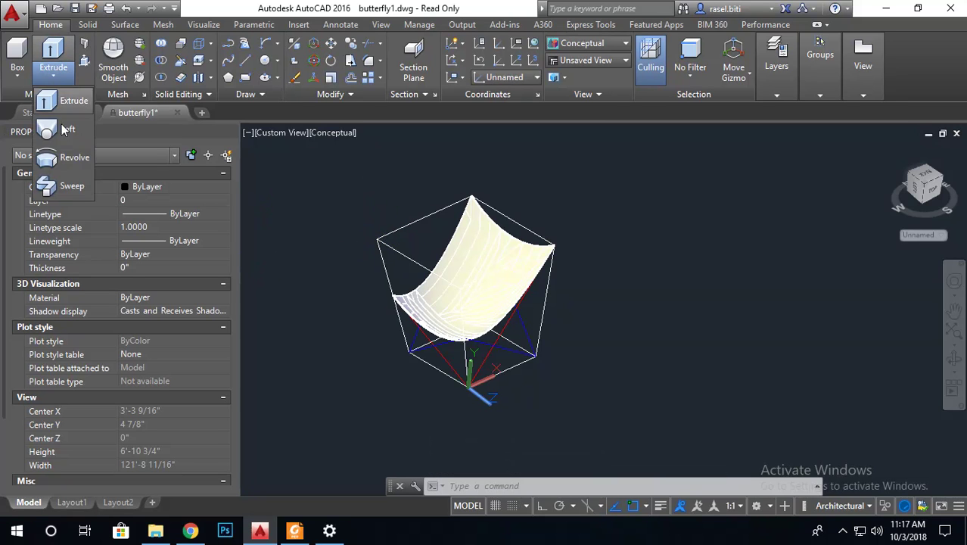
{"action": "left_click", "coordinate": [67, 130]}
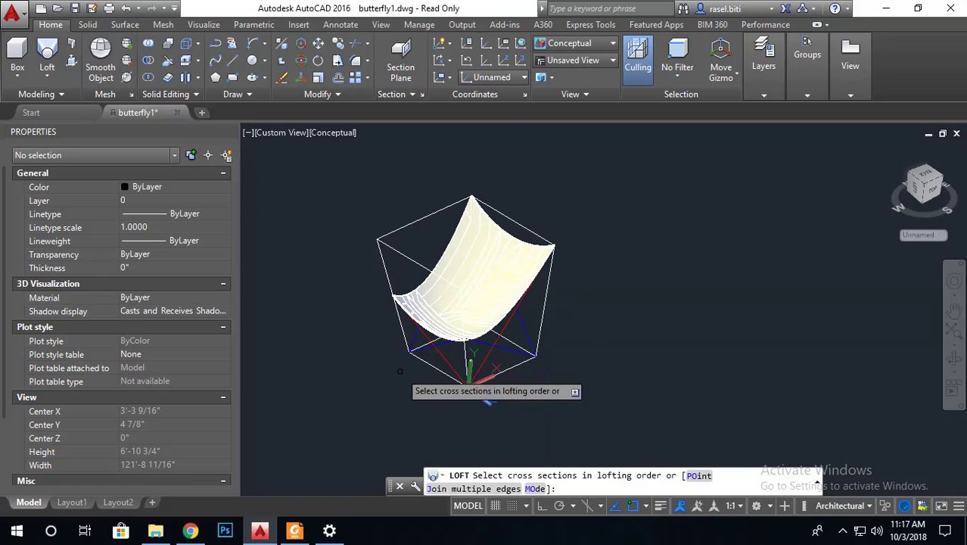
{"action": "scroll", "coordinate": [423, 371], "scroll_direction": "up", "scroll_amount": 2}
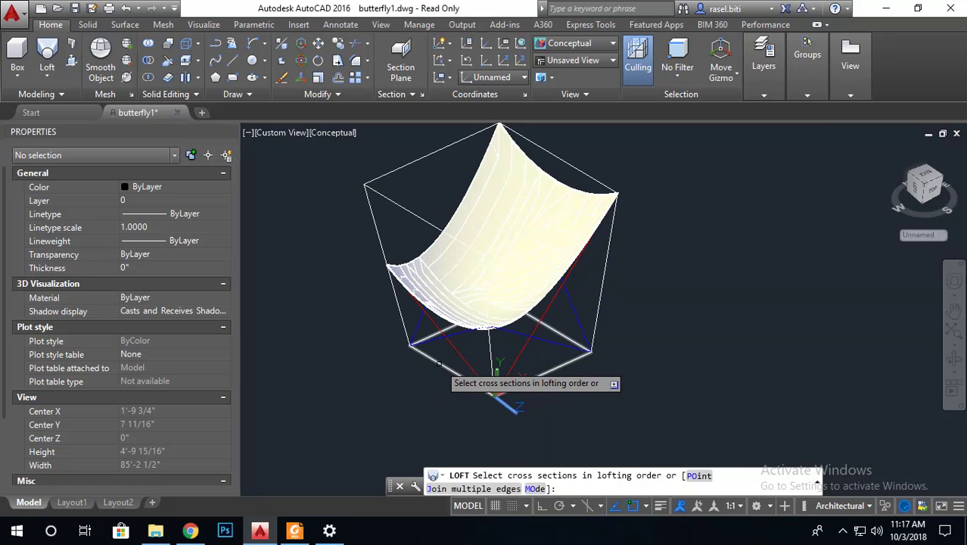
{"action": "left_click", "coordinate": [441, 364]}
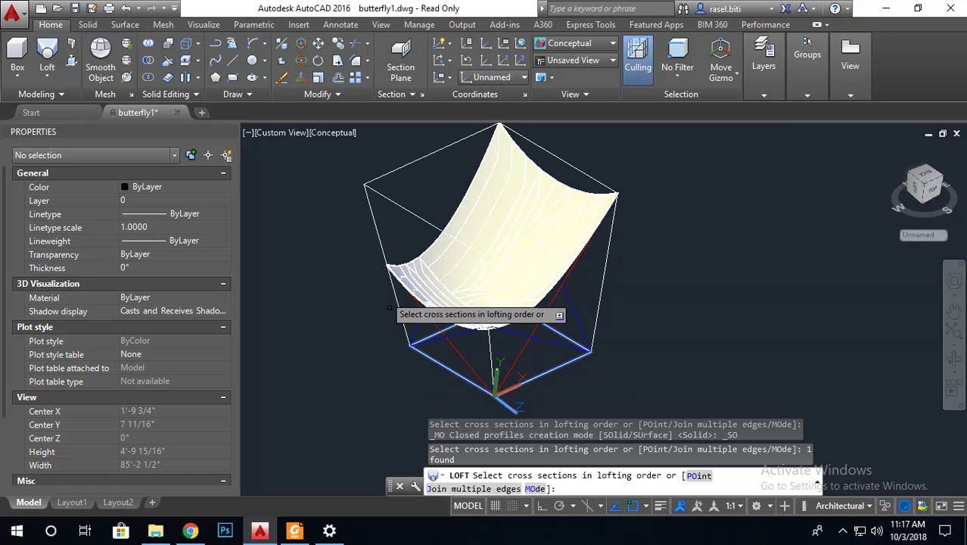
{"action": "left_click", "coordinate": [406, 208]}
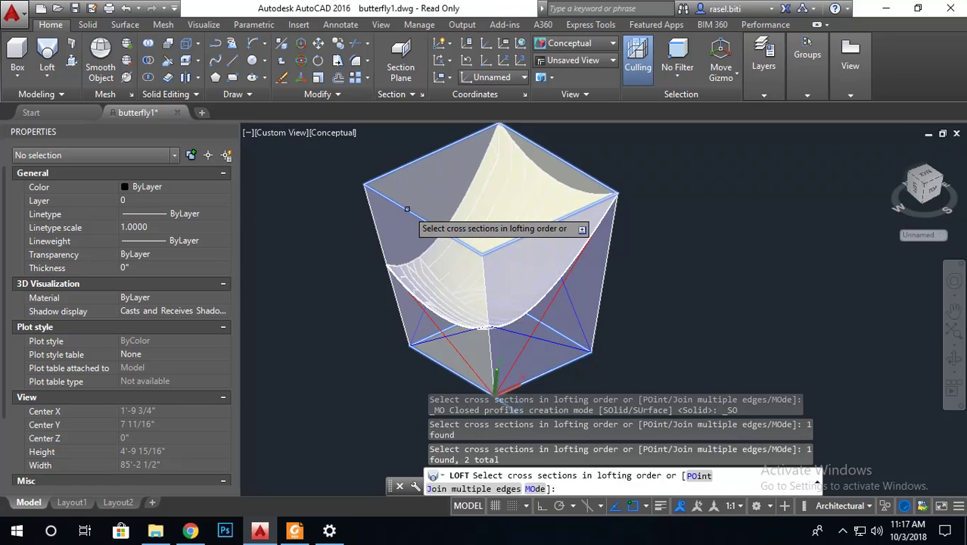
{"action": "key", "text": "Return"}
{"action": "key", "text": "Return"}
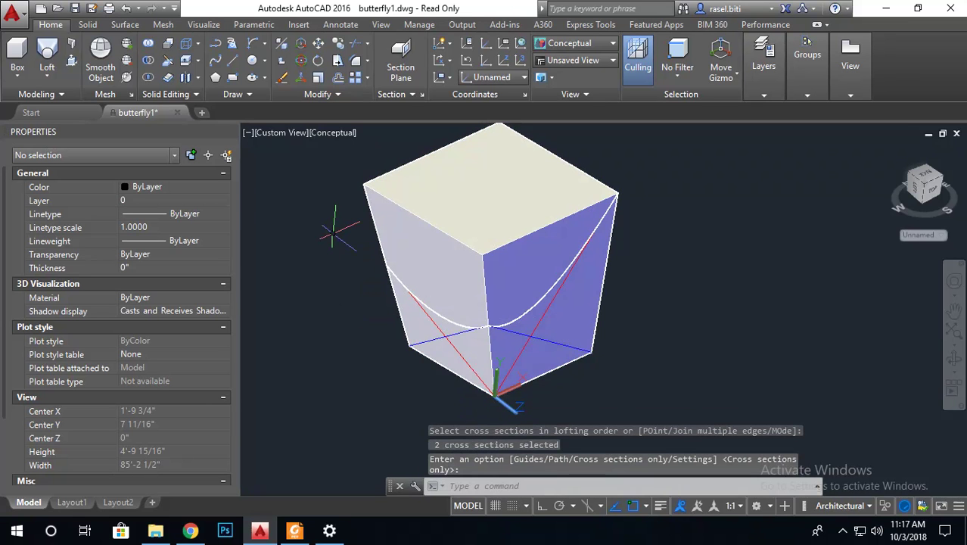
{"action": "key", "text": "Return"}
{"action": "key", "text": "Return"}
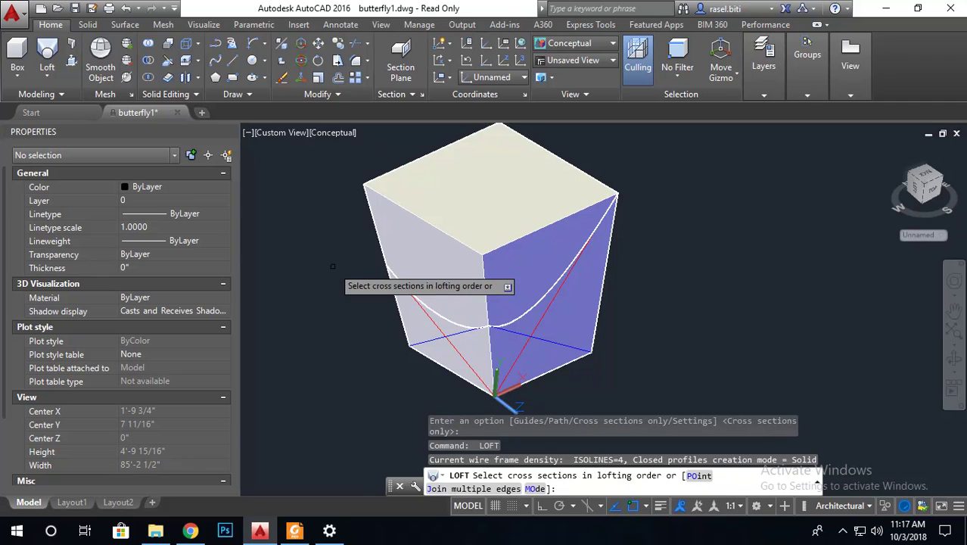
{"action": "key", "text": "Escape"}
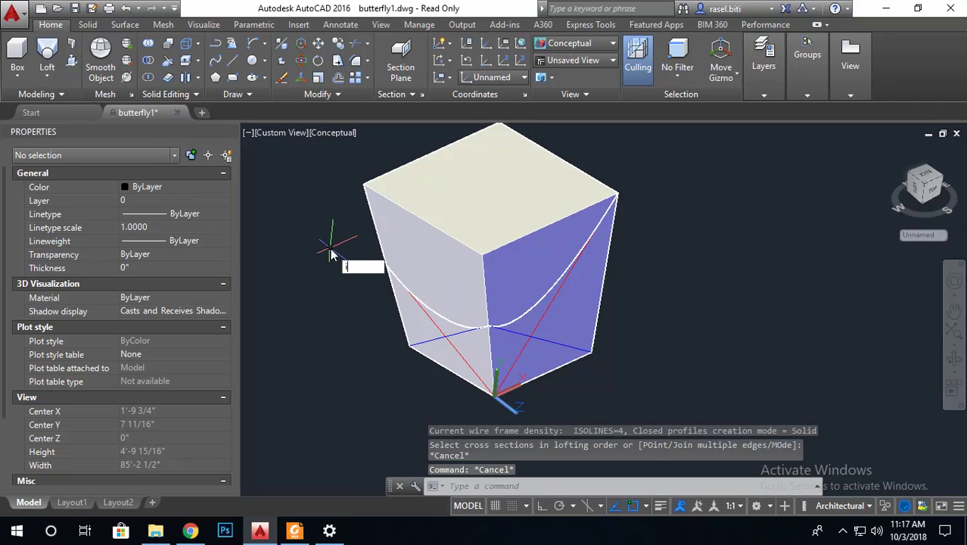
{"action": "type", "text": "NF"}
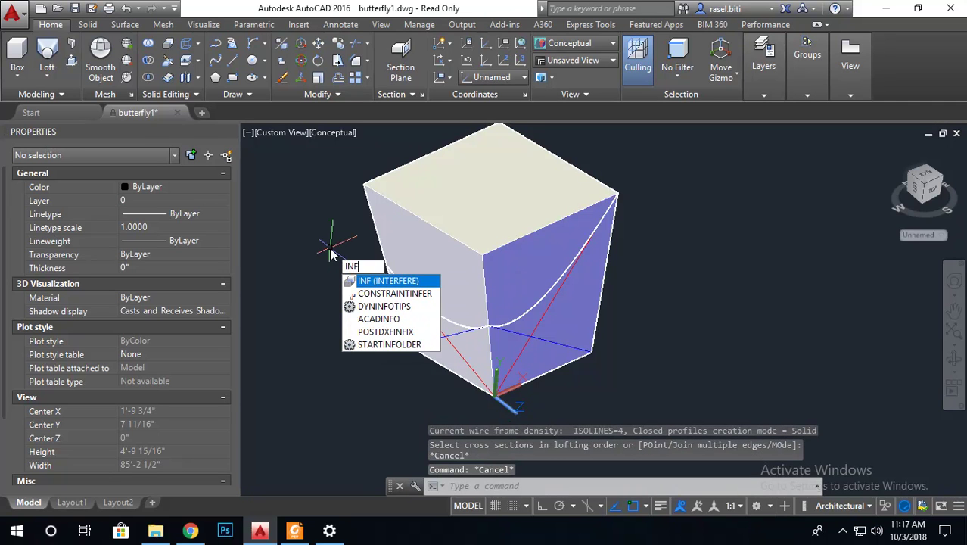
{"action": "key", "text": "Return"}
{"action": "scroll", "coordinate": [429, 315], "scroll_direction": "up", "scroll_amount": 5}
{"action": "scroll", "coordinate": [401, 321], "scroll_direction": "down", "scroll_amount": 2}
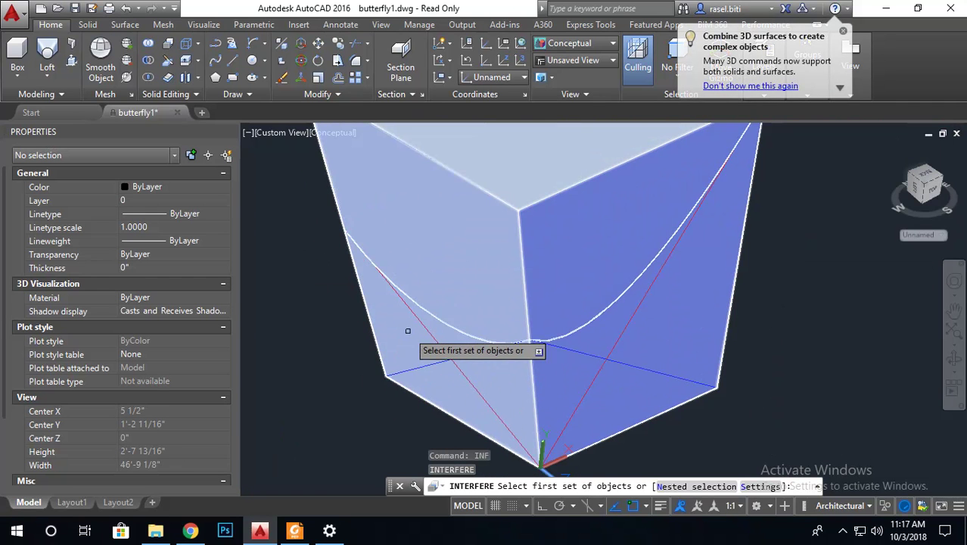
{"action": "key", "text": "Escape"}
{"action": "scroll", "coordinate": [395, 341], "scroll_direction": "down", "scroll_amount": 3}
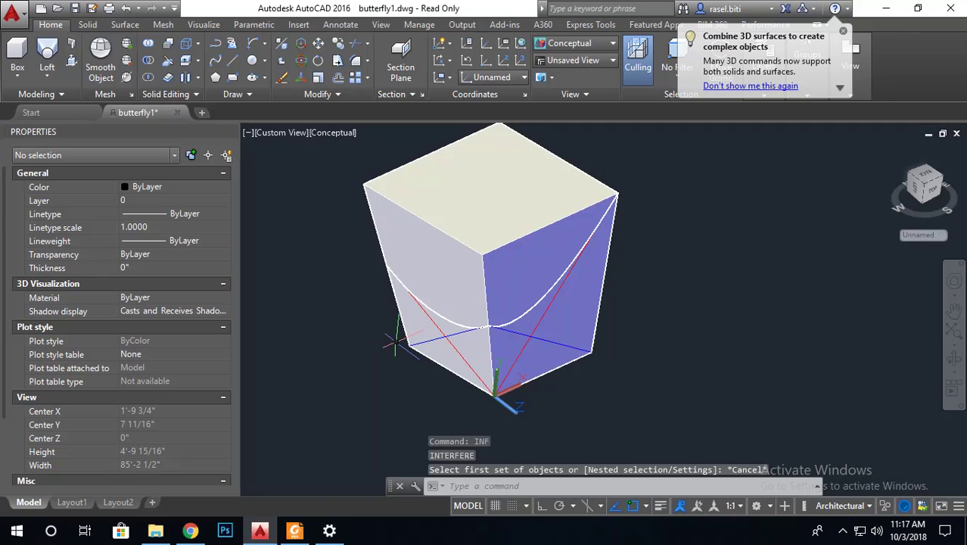
{"action": "key", "text": "ctrl+z"}
{"action": "key", "text": "ctrl+z"}
{"action": "key", "text": "ctrl+z"}
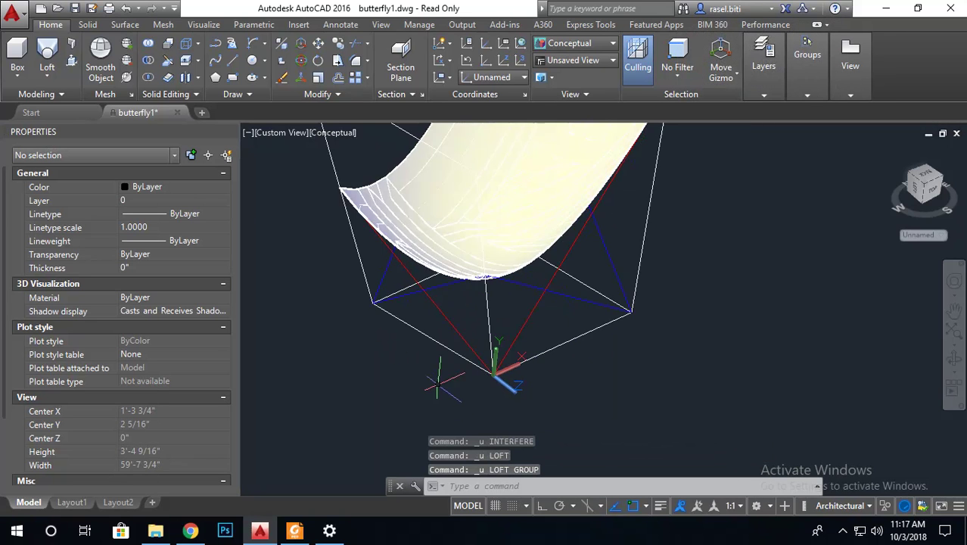
{"action": "scroll", "coordinate": [431, 378], "scroll_direction": "down", "scroll_amount": 3}
- Fillet the top square polyline at the default zero radius
{"action": "type", "text": "f"}
{"action": "key", "text": "Return"}
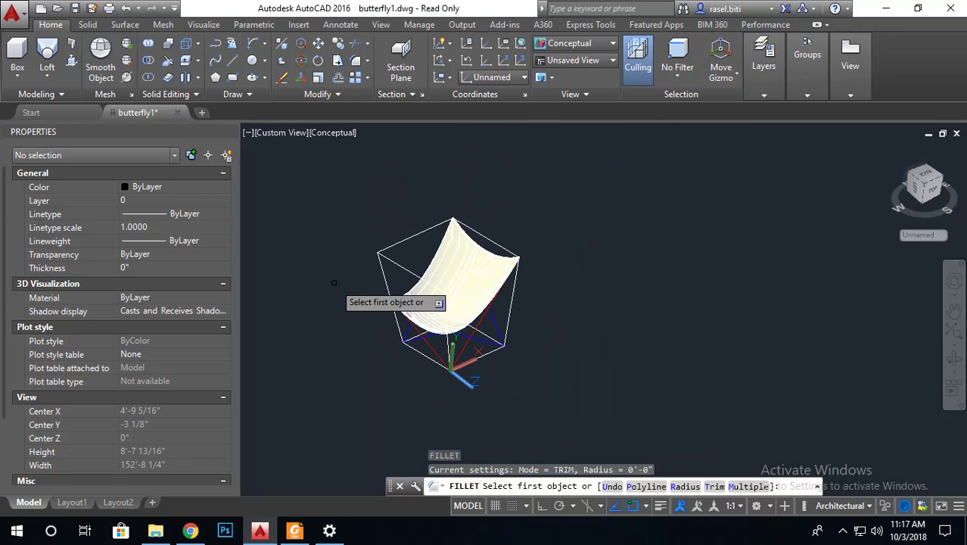
{"action": "type", "text": "3"}
{"action": "key", "text": "Return"}
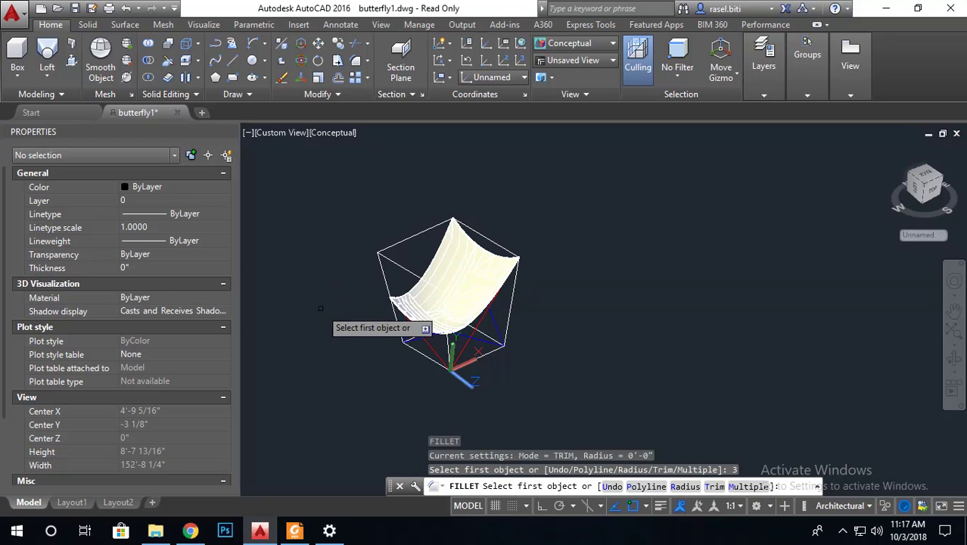
{"action": "left_click", "coordinate": [647, 490]}
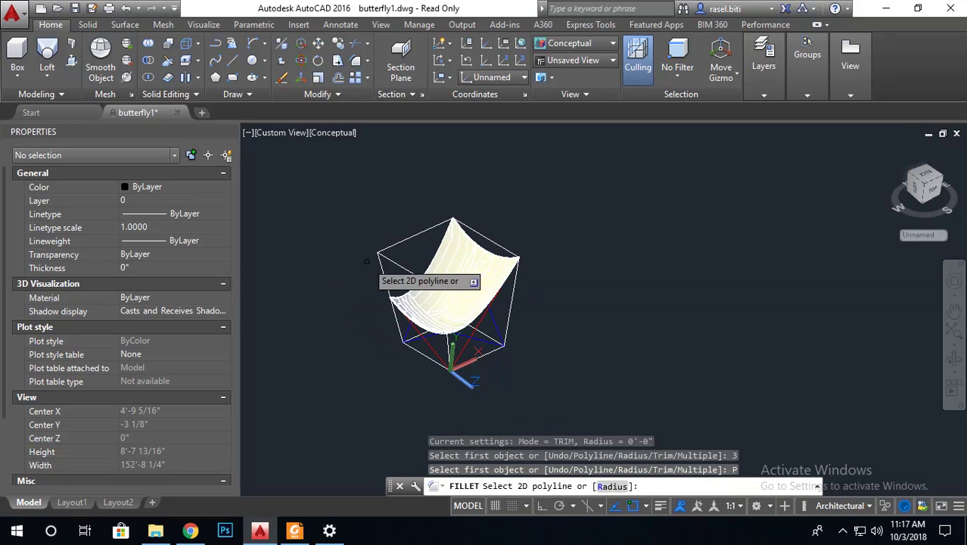
{"action": "scroll", "coordinate": [401, 280], "scroll_direction": "up", "scroll_amount": 2}
{"action": "left_click", "coordinate": [413, 239]}
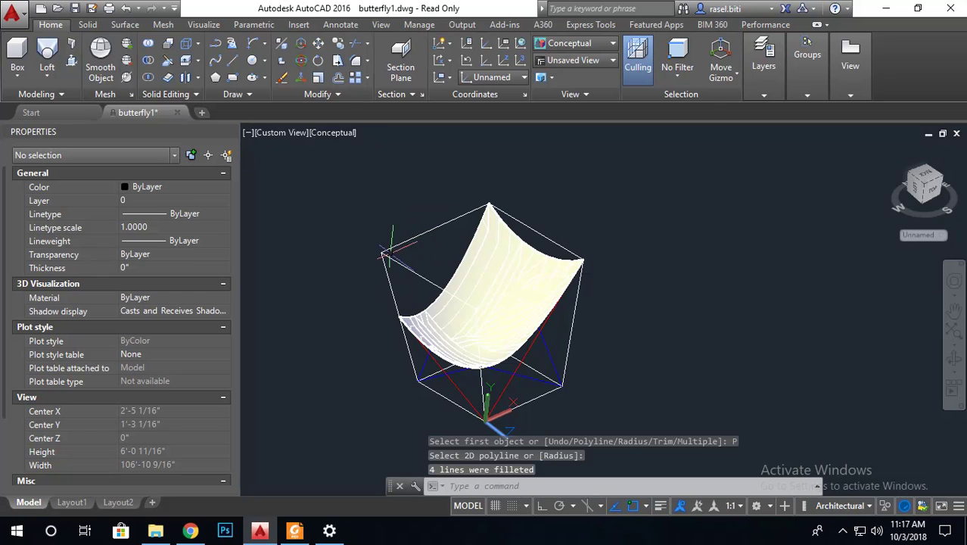
{"action": "key", "text": "Return"}
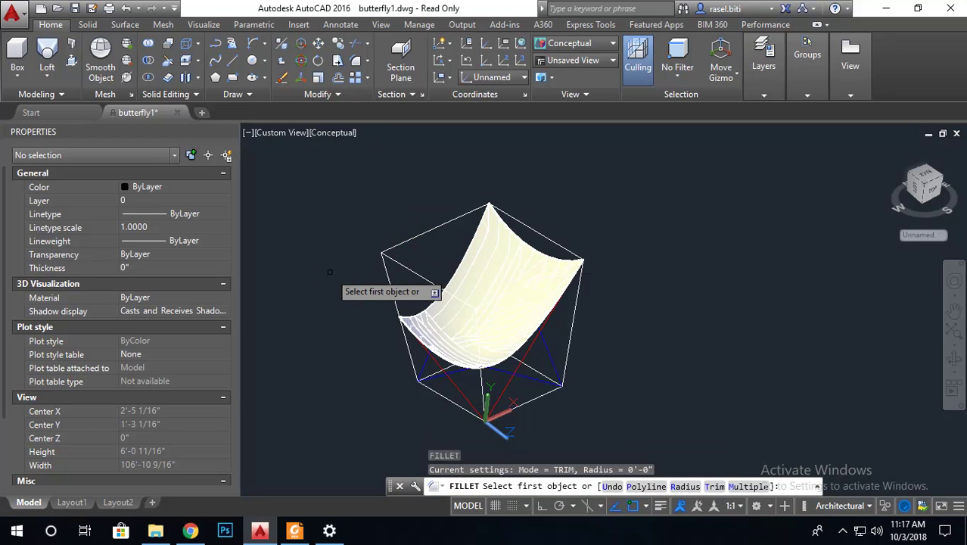
- Set the fillet radius to 3 and round all corners of the top square
{"action": "type", "text": "r"}
{"action": "key", "text": "Return"}
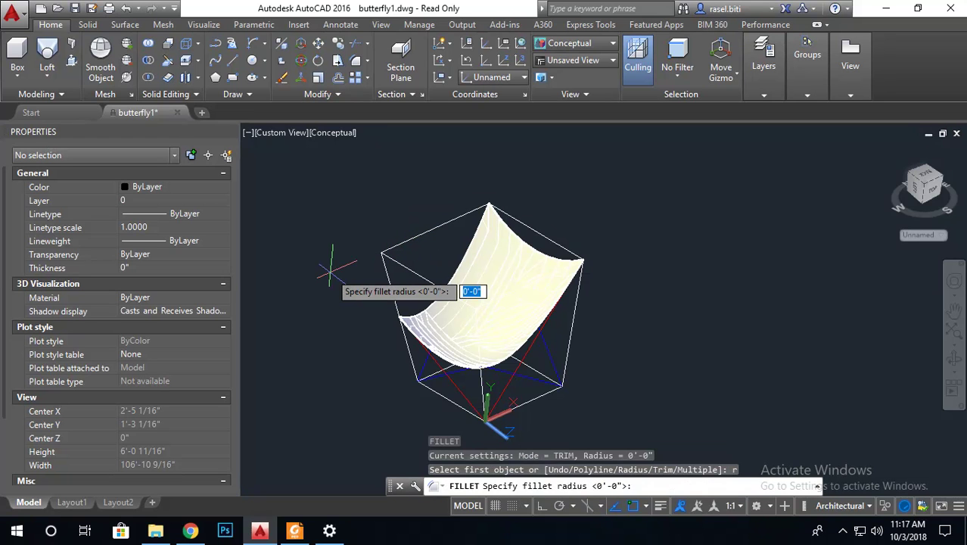
{"action": "type", "text": "3"}
{"action": "key", "text": "Return"}
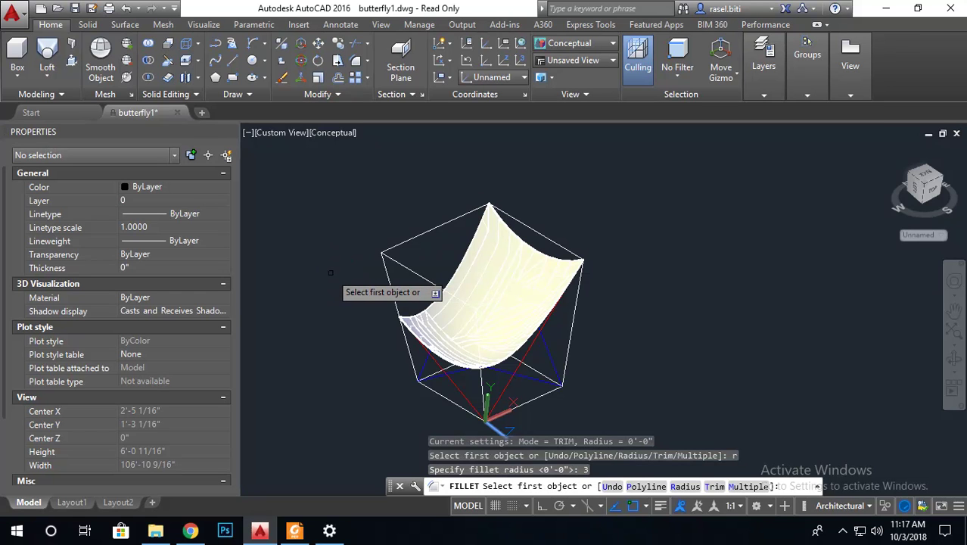
{"action": "type", "text": "p"}
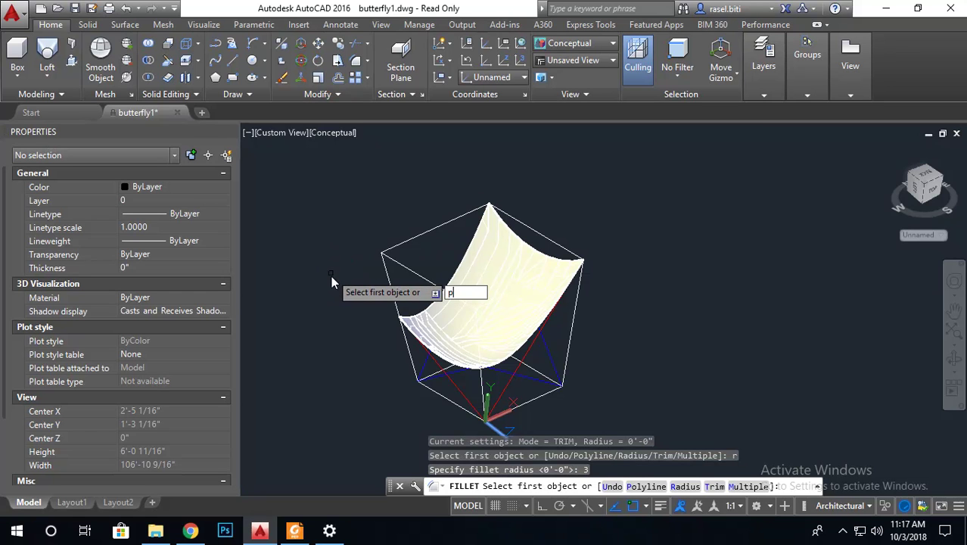
{"action": "key", "text": "Return"}
{"action": "left_click", "coordinate": [421, 234]}
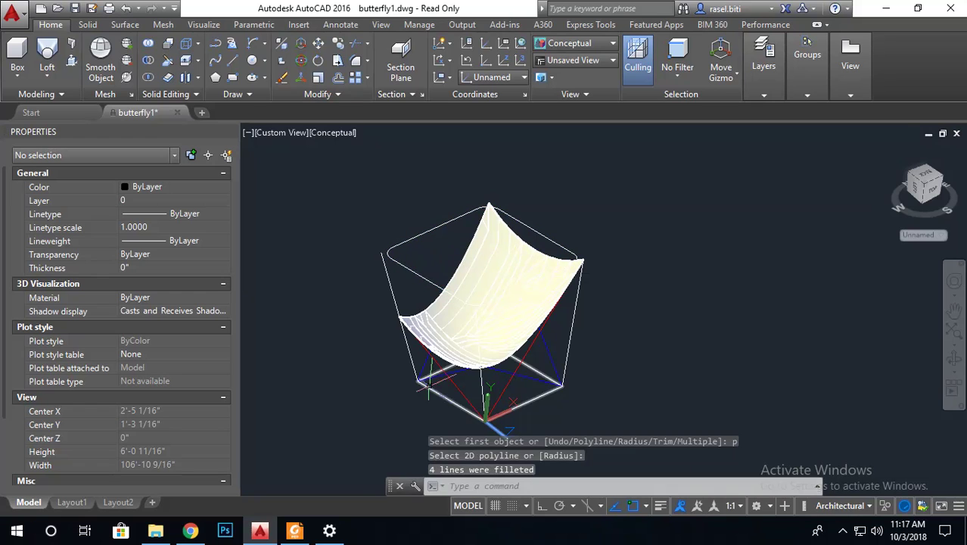
- Round all corners of the bottom square with the same 3-inch fillet
{"action": "key", "text": "Return"}
{"action": "key", "text": "Escape"}
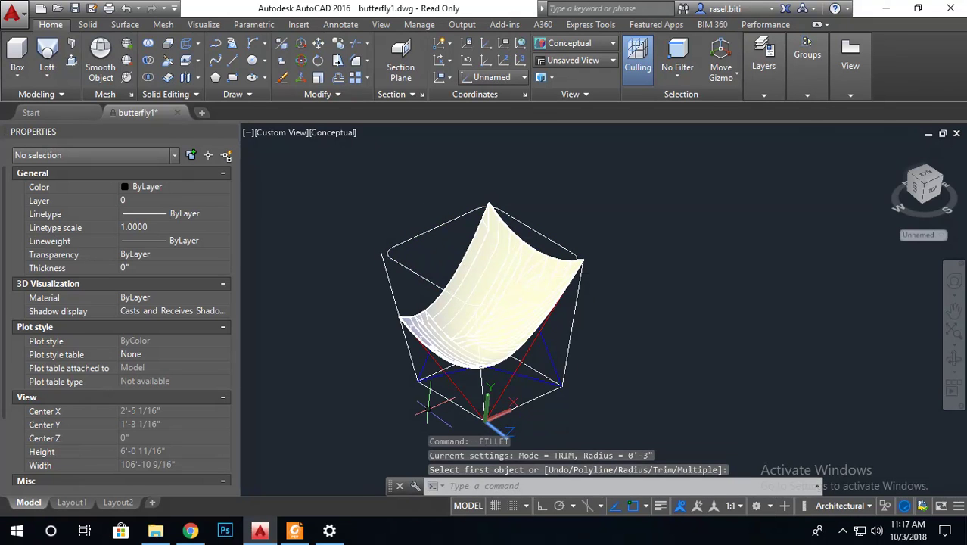
{"action": "key", "text": "Return"}
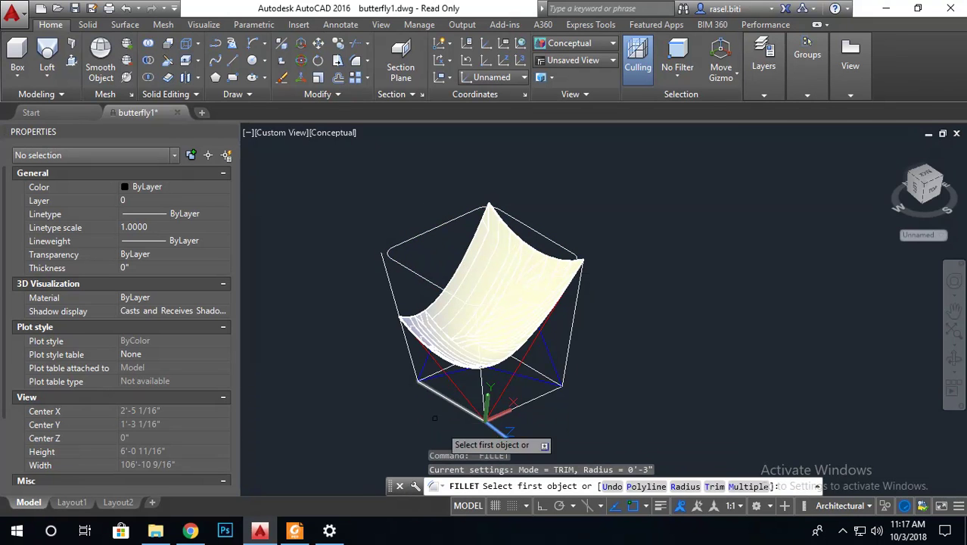
{"action": "left_click", "coordinate": [645, 486]}
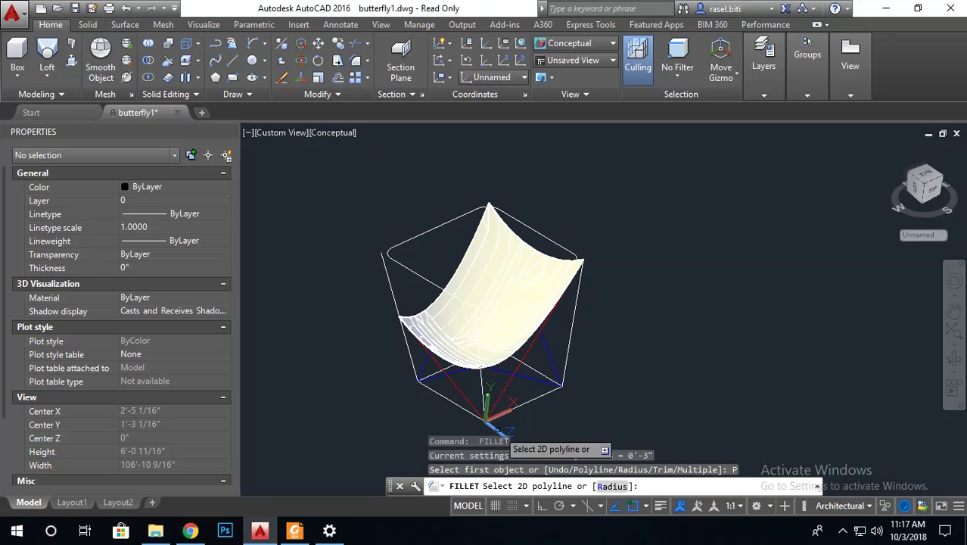
{"action": "left_click", "coordinate": [457, 407]}
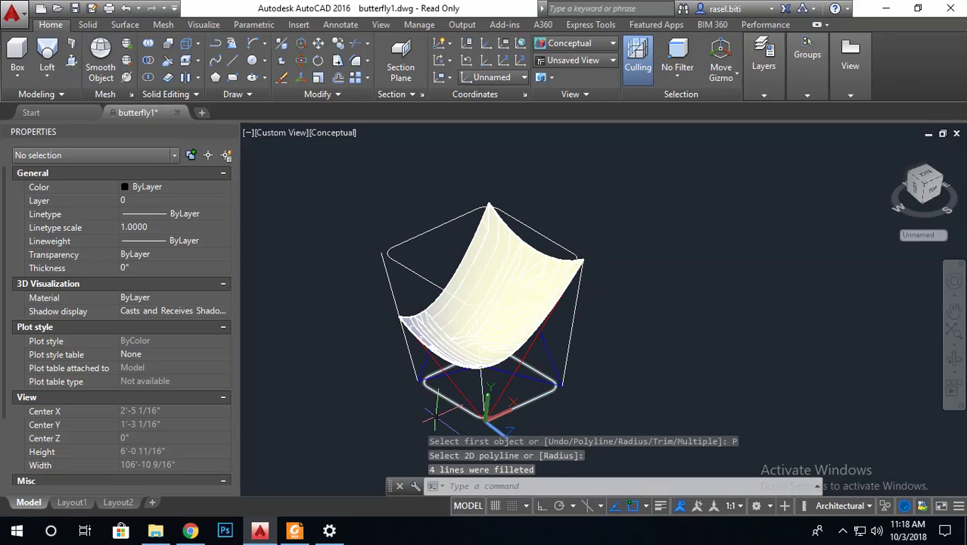
{"action": "scroll", "coordinate": [444, 403], "scroll_direction": "up", "scroll_amount": 3}
{"action": "key", "text": "Escape"}
{"action": "key", "text": "Escape"}
{"action": "scroll", "coordinate": [387, 371], "scroll_direction": "down", "scroll_amount": 3}
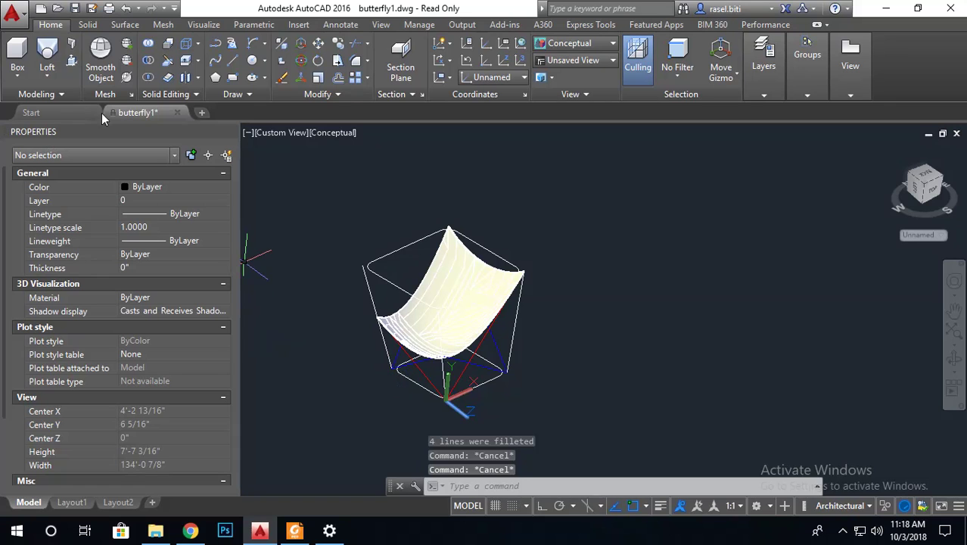
- Loft a solid box between the bottom and top rounded squares
{"action": "left_click", "coordinate": [47, 57]}
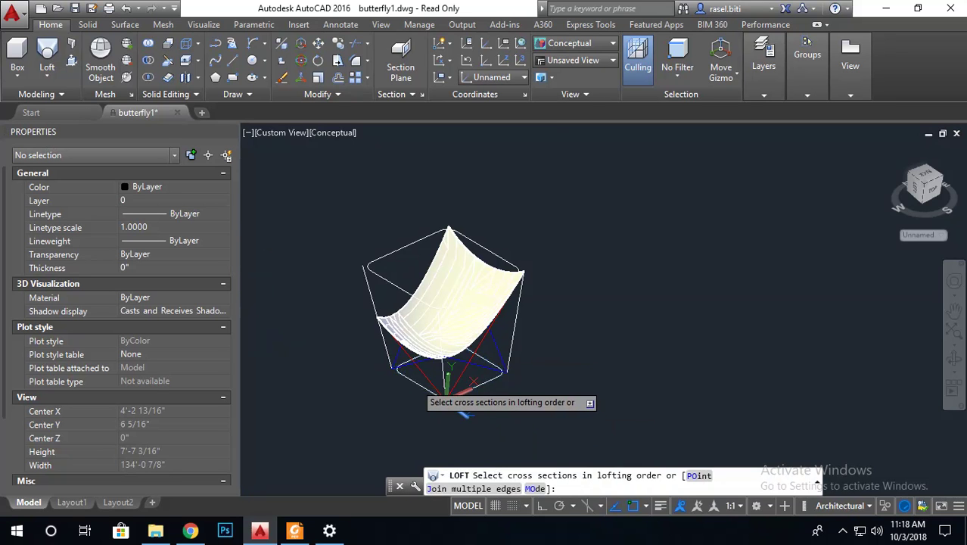
{"action": "left_click", "coordinate": [417, 382]}
{"action": "left_click", "coordinate": [394, 270]}
{"action": "key", "text": "Return"}
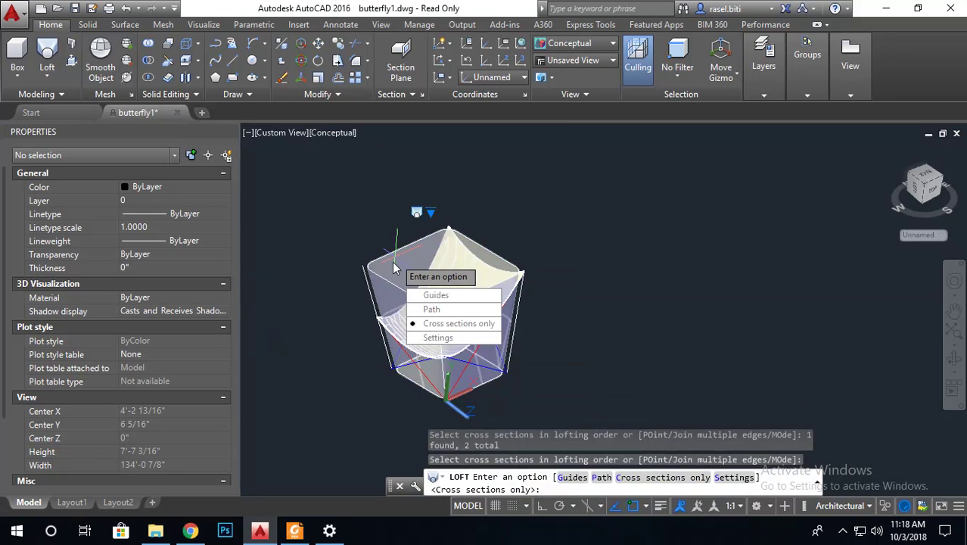
{"action": "scroll", "coordinate": [380, 288], "scroll_direction": "up", "scroll_amount": 3}
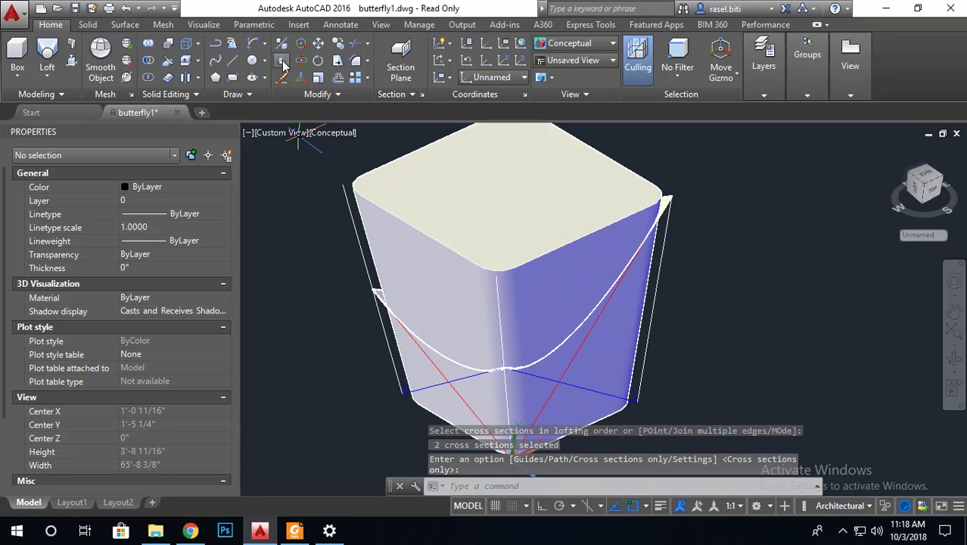
- Check the seat surface against the rounded box with INTERFERE, finding one interfering pair
{"action": "left_click", "coordinate": [169, 47]}
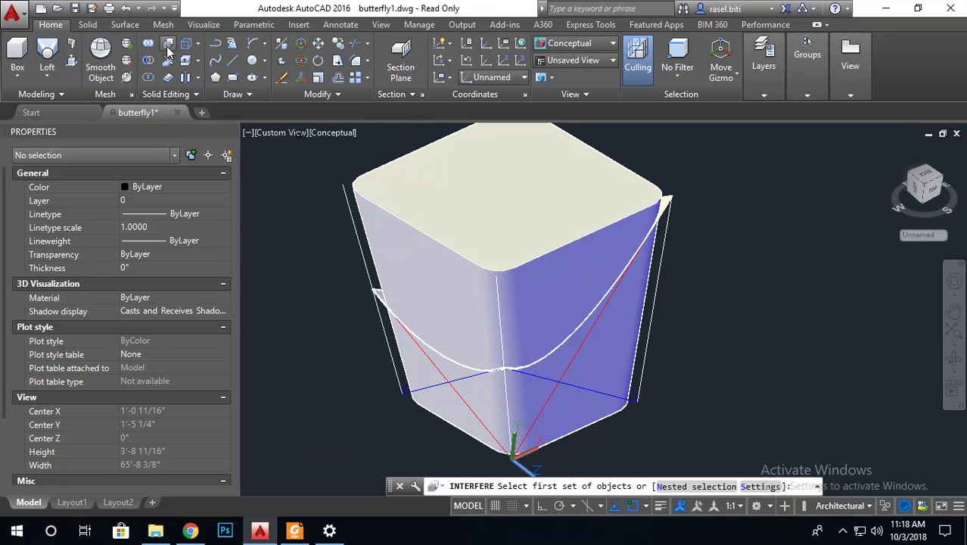
{"action": "scroll", "coordinate": [348, 320], "scroll_direction": "up", "scroll_amount": 2}
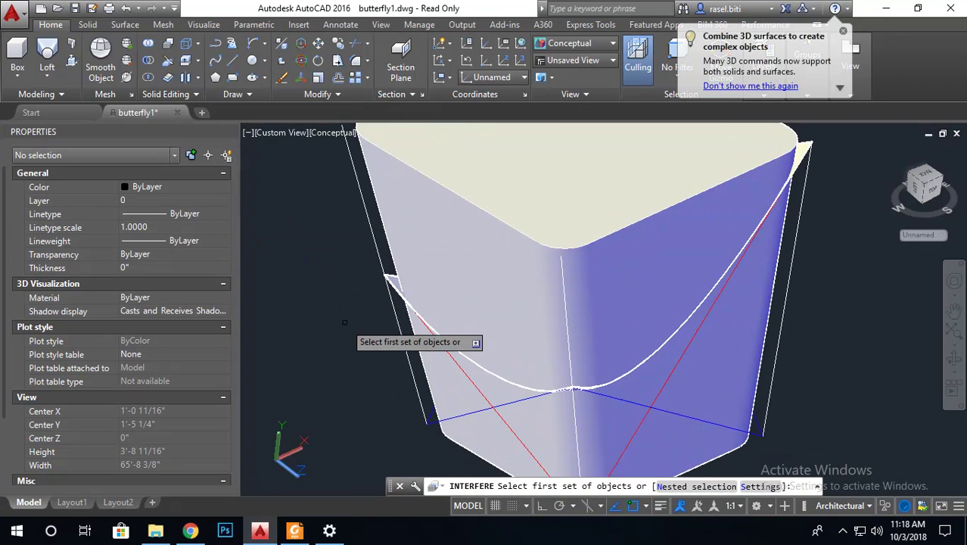
{"action": "scroll", "coordinate": [378, 295], "scroll_direction": "up", "scroll_amount": 3}
{"action": "left_click", "coordinate": [357, 316]}
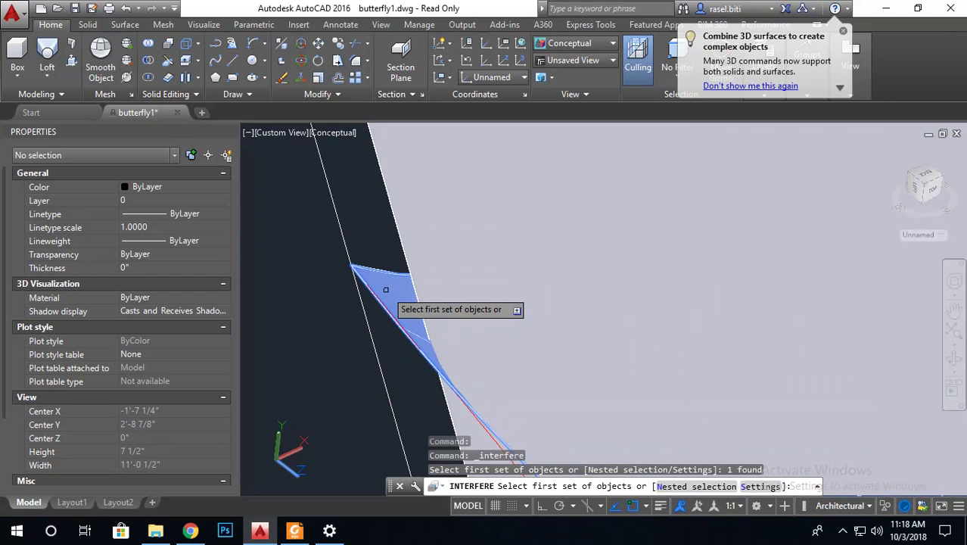
{"action": "key", "text": "Return"}
{"action": "scroll", "coordinate": [341, 344], "scroll_direction": "down", "scroll_amount": 3}
{"action": "scroll", "coordinate": [322, 367], "scroll_direction": "down", "scroll_amount": 3}
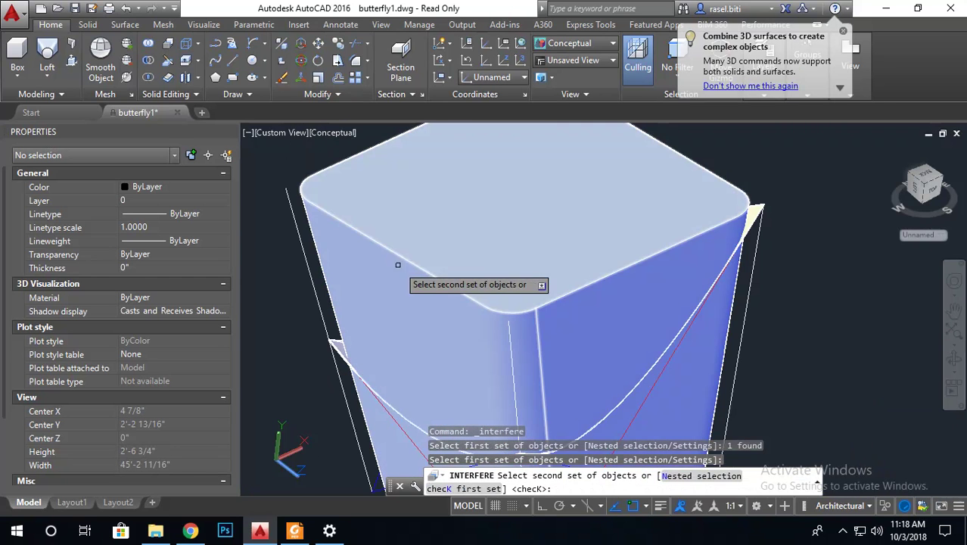
{"action": "left_click", "coordinate": [400, 260]}
{"action": "key", "text": "Return"}
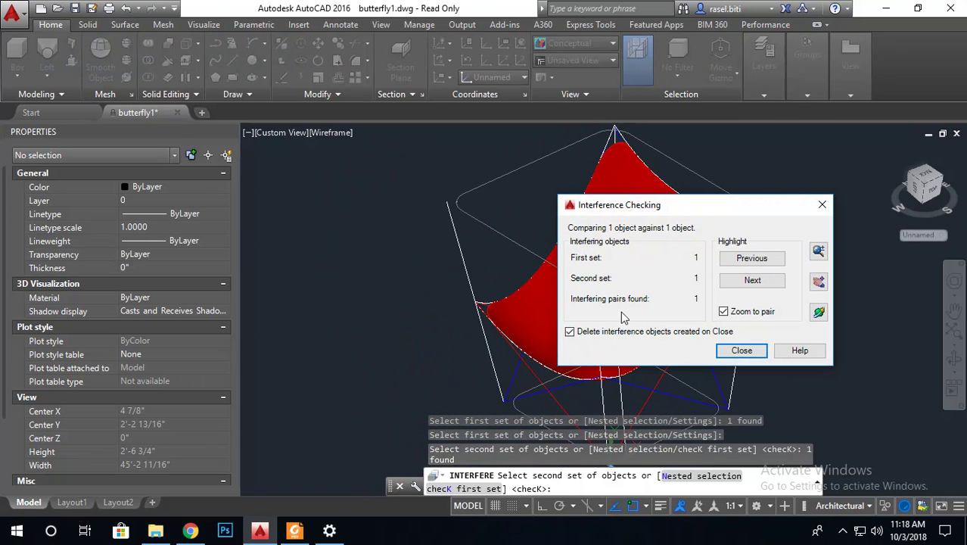
{"action": "left_click", "coordinate": [740, 353]}
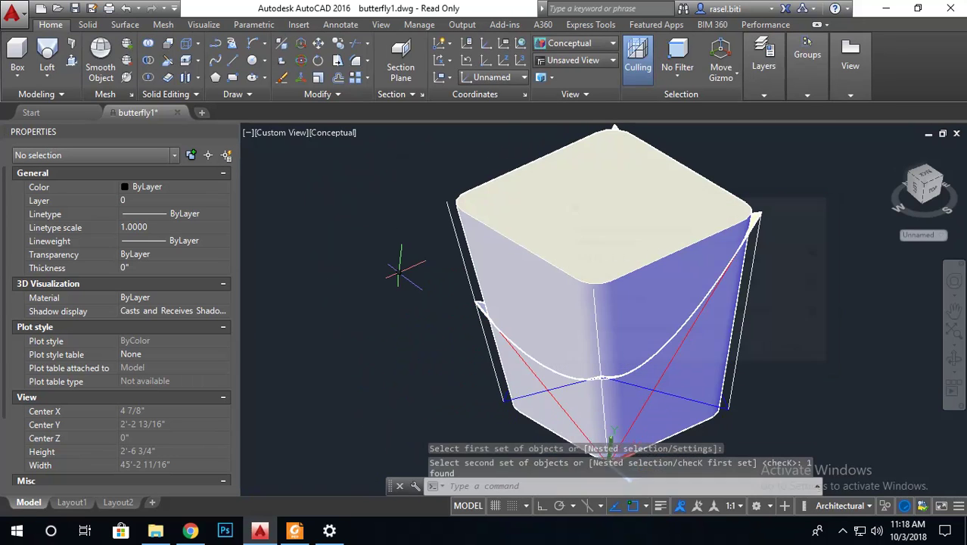
{"action": "left_click", "coordinate": [513, 275]}
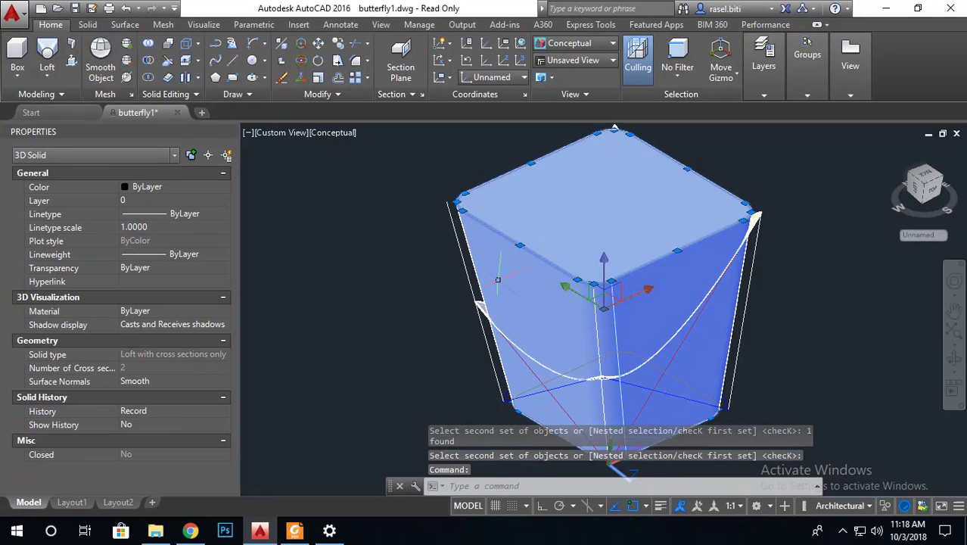
- Delete the rounded lofted box
{"action": "key", "text": "Delete"}
{"action": "scroll", "coordinate": [484, 281], "scroll_direction": "up", "scroll_amount": 3}
{"action": "scroll", "coordinate": [476, 284], "scroll_direction": "up", "scroll_amount": 2}
{"action": "scroll", "coordinate": [476, 283], "scroll_direction": "up", "scroll_amount": 2}
{"action": "scroll", "coordinate": [475, 284], "scroll_direction": "down", "scroll_amount": 2}
{"action": "scroll", "coordinate": [474, 281], "scroll_direction": "down", "scroll_amount": 2}
{"action": "scroll", "coordinate": [473, 279], "scroll_direction": "down", "scroll_amount": 2}
{"action": "scroll", "coordinate": [470, 276], "scroll_direction": "down", "scroll_amount": 2}
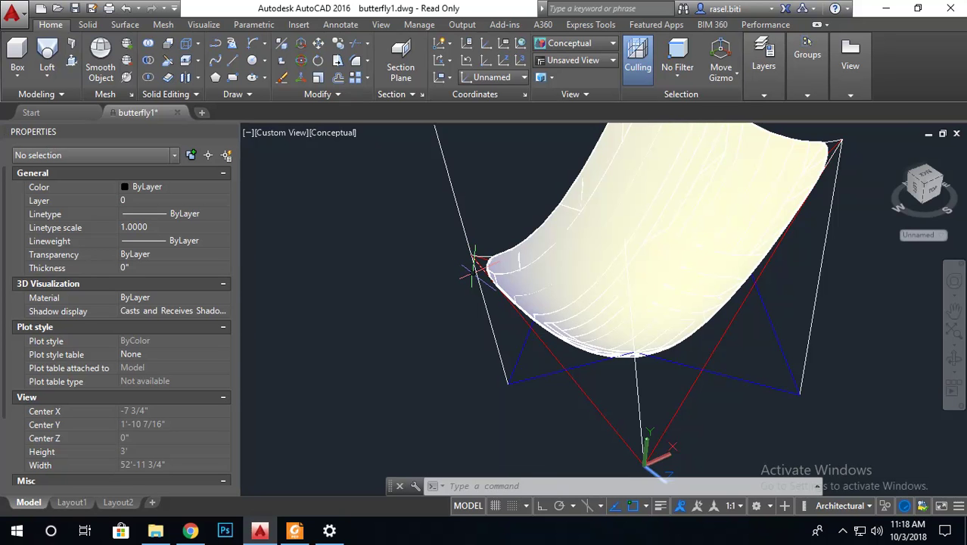
{"action": "scroll", "coordinate": [474, 265], "scroll_direction": "down", "scroll_amount": 2}
{"action": "scroll", "coordinate": [522, 227], "scroll_direction": "up", "scroll_amount": 2}
{"action": "scroll", "coordinate": [559, 203], "scroll_direction": "up", "scroll_amount": 2}
{"action": "scroll", "coordinate": [566, 189], "scroll_direction": "up", "scroll_amount": 2}
{"action": "scroll", "coordinate": [565, 197], "scroll_direction": "down", "scroll_amount": 3}
{"action": "scroll", "coordinate": [545, 265], "scroll_direction": "up", "scroll_amount": 2}
{"action": "scroll", "coordinate": [530, 317], "scroll_direction": "down", "scroll_amount": 2}
{"action": "scroll", "coordinate": [515, 363], "scroll_direction": "down", "scroll_amount": 1}
{"action": "scroll", "coordinate": [454, 325], "scroll_direction": "down", "scroll_amount": 2}
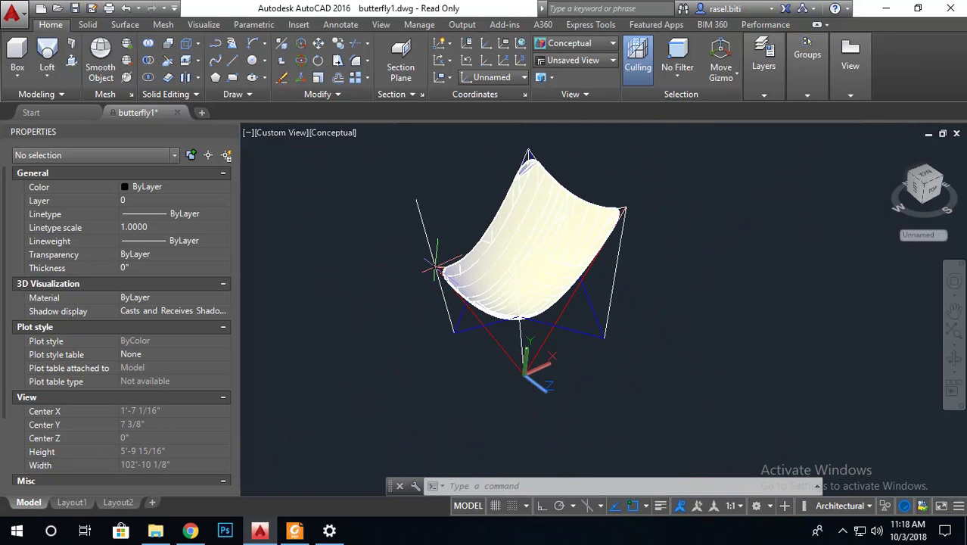
- Delete the stray left edge line
{"action": "left_click", "coordinate": [426, 231]}
{"action": "key", "text": "Delete"}
{"action": "scroll", "coordinate": [454, 235], "scroll_direction": "up", "scroll_amount": 1}
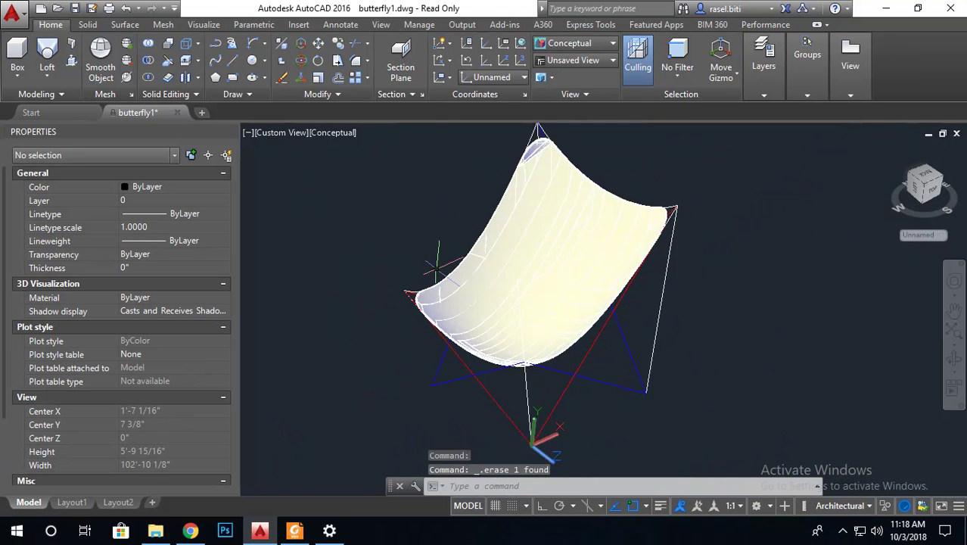
{"action": "scroll", "coordinate": [458, 238], "scroll_direction": "up", "scroll_amount": 3}
{"action": "scroll", "coordinate": [461, 241], "scroll_direction": "down", "scroll_amount": 4}
{"action": "scroll", "coordinate": [530, 219], "scroll_direction": "up", "scroll_amount": 5}
{"action": "scroll", "coordinate": [587, 206], "scroll_direction": "up", "scroll_amount": 3}
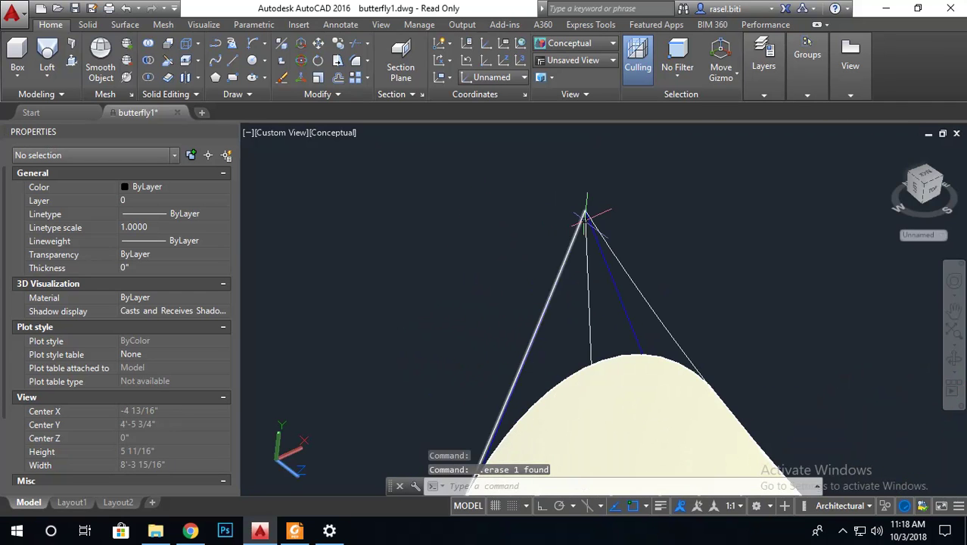
{"action": "scroll", "coordinate": [606, 198], "scroll_direction": "down", "scroll_amount": 1}
{"action": "scroll", "coordinate": [603, 202], "scroll_direction": "down", "scroll_amount": 4}
{"action": "scroll", "coordinate": [590, 227], "scroll_direction": "down", "scroll_amount": 2}
{"action": "scroll", "coordinate": [565, 333], "scroll_direction": "up", "scroll_amount": 4}
{"action": "scroll", "coordinate": [503, 348], "scroll_direction": "up", "scroll_amount": 2}
{"action": "scroll", "coordinate": [503, 348], "scroll_direction": "down", "scroll_amount": 4}
{"action": "scroll", "coordinate": [516, 323], "scroll_direction": "up", "scroll_amount": 3}
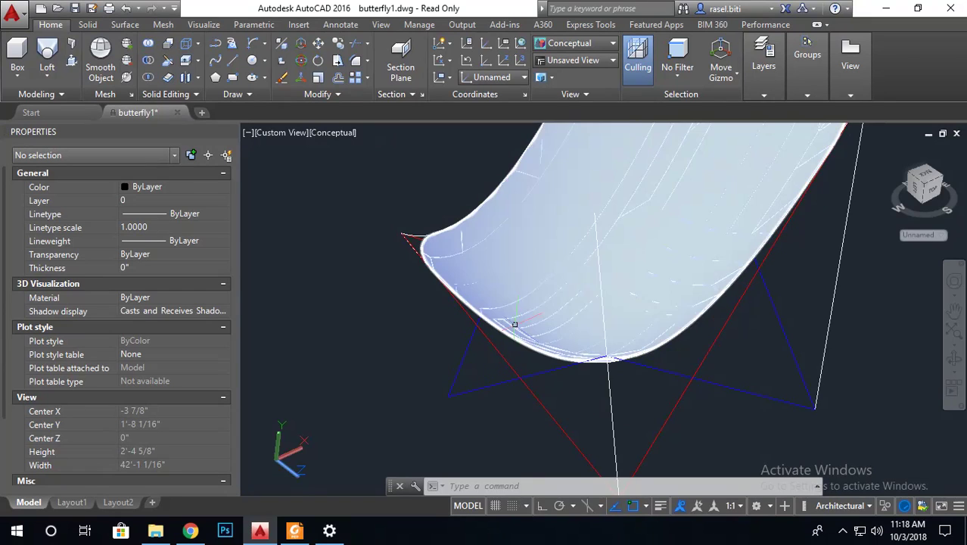
- Orbit the view and window-select the two red frame polylines
{"action": "middle_click_drag", "start_coordinate": [378, 261], "coordinate": [423, 250], "text": "shift"}
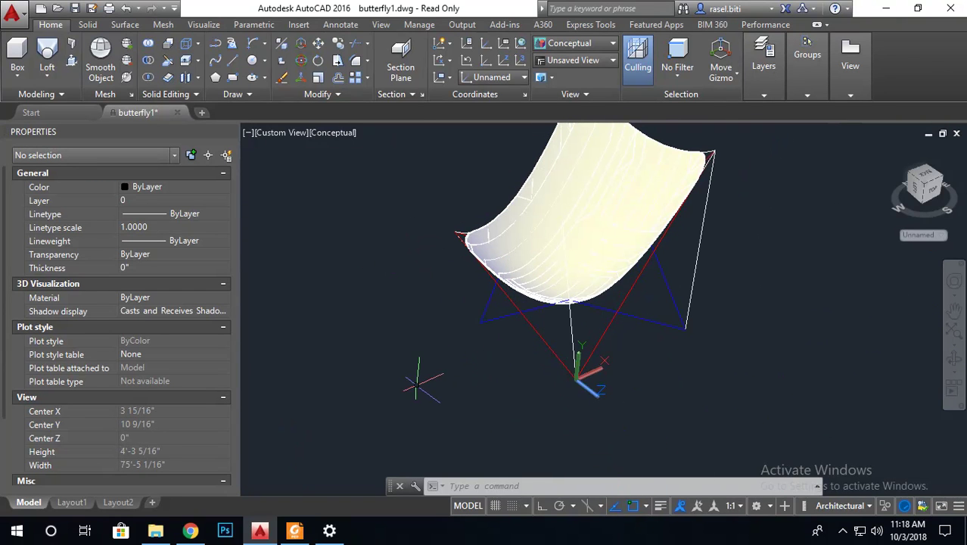
{"action": "scroll", "coordinate": [485, 316], "scroll_direction": "up", "scroll_amount": 2}
{"action": "scroll", "coordinate": [499, 303], "scroll_direction": "up", "scroll_amount": 2}
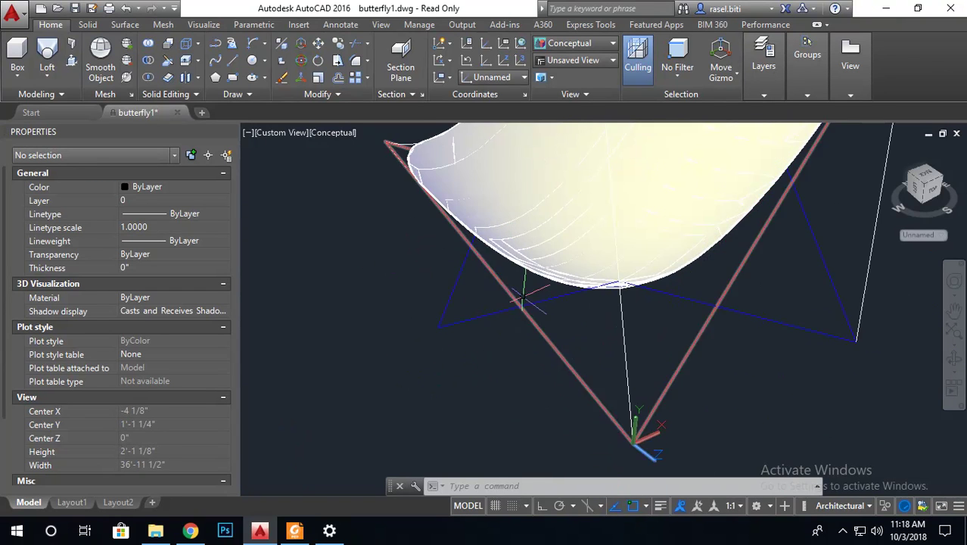
{"action": "left_click", "coordinate": [524, 291]}
{"action": "left_click", "coordinate": [498, 342]}
- Explode the frame polylines into separate lines and set the fillet radius to 2 inches
{"action": "type", "text": "x"}
{"action": "key", "text": "Return"}
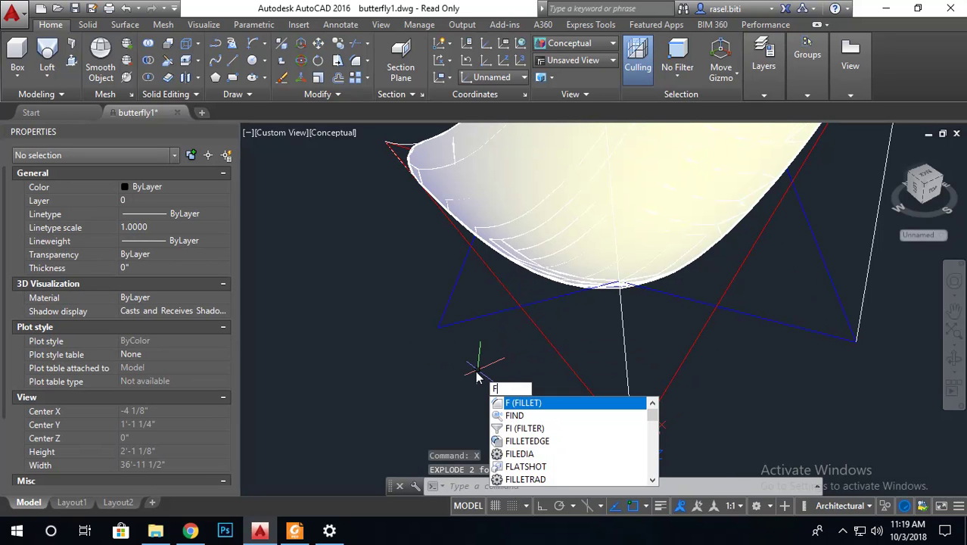
{"action": "key", "text": "Return"}
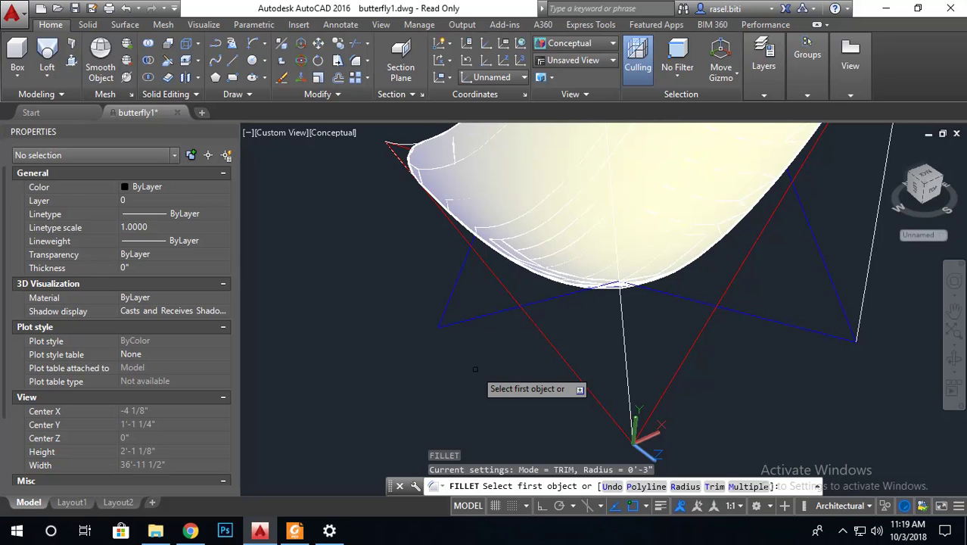
{"action": "type", "text": "r"}
{"action": "key", "text": "Return"}
{"action": "key", "text": "Return"}
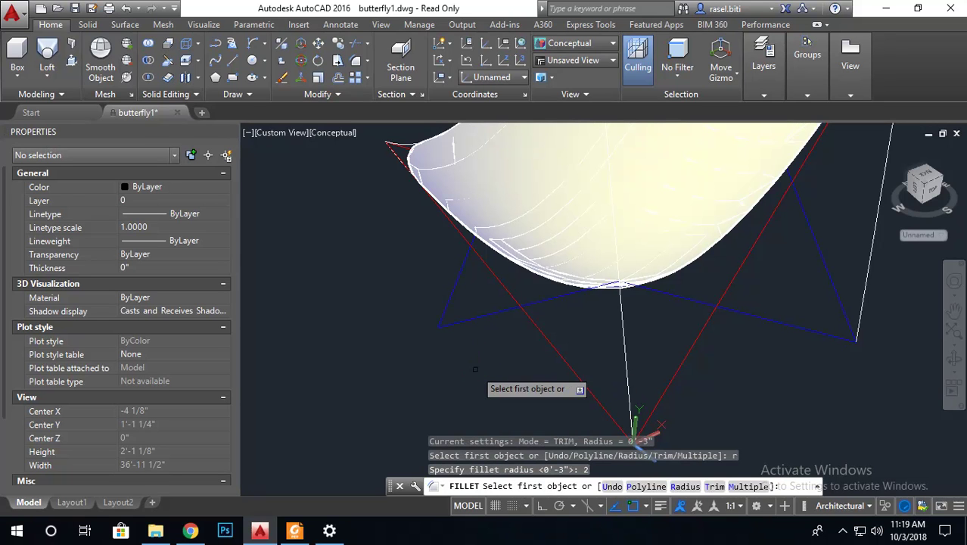
{"action": "left_click", "coordinate": [645, 487]}
{"action": "scroll", "coordinate": [496, 403], "scroll_direction": "down", "scroll_amount": 2}
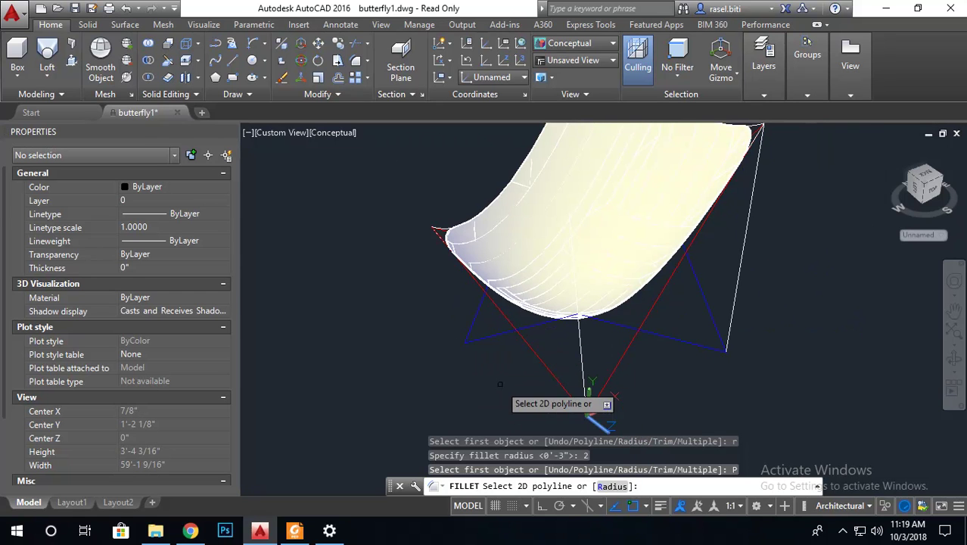
{"action": "key", "text": "Escape"}
{"action": "key", "text": "Return"}
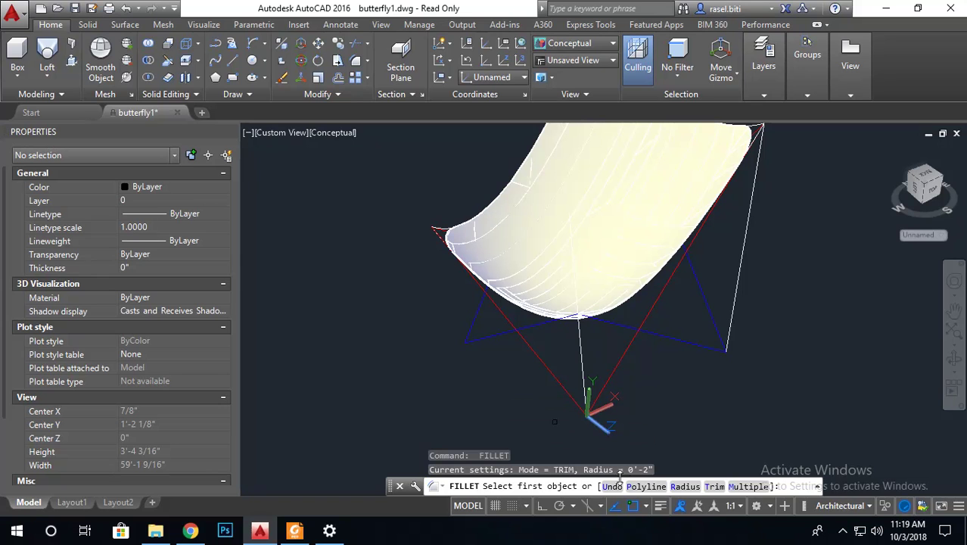
- Round the corner between the long blue edge and its neighbouring edge
{"action": "left_click", "coordinate": [754, 487]}
{"action": "scroll", "coordinate": [494, 322], "scroll_direction": "up", "scroll_amount": 2}
{"action": "scroll", "coordinate": [466, 260], "scroll_direction": "up", "scroll_amount": 2}
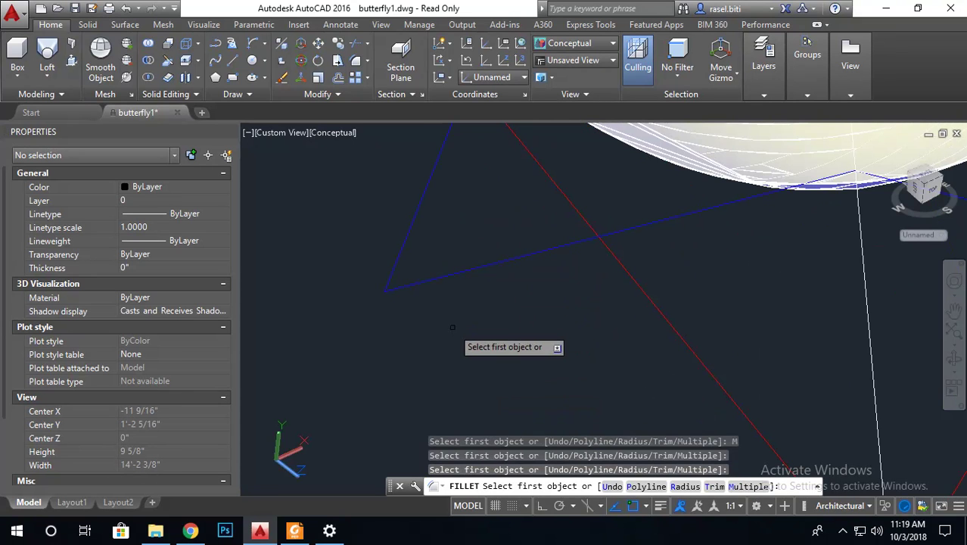
{"action": "left_click", "coordinate": [454, 271]}
{"action": "left_click", "coordinate": [418, 228]}
{"action": "scroll", "coordinate": [530, 287], "scroll_direction": "down", "scroll_amount": 2}
{"action": "scroll", "coordinate": [624, 390], "scroll_direction": "up", "scroll_amount": 3}
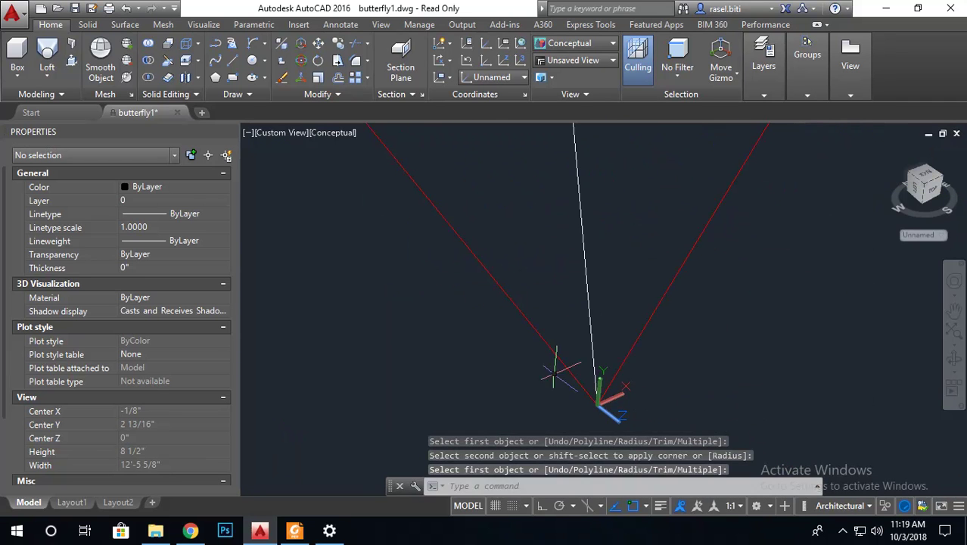
- Fillet in Multiple mode to round the bottom red corner and the next frame corner
{"action": "key", "text": "Return"}
{"action": "key", "text": "Return"}
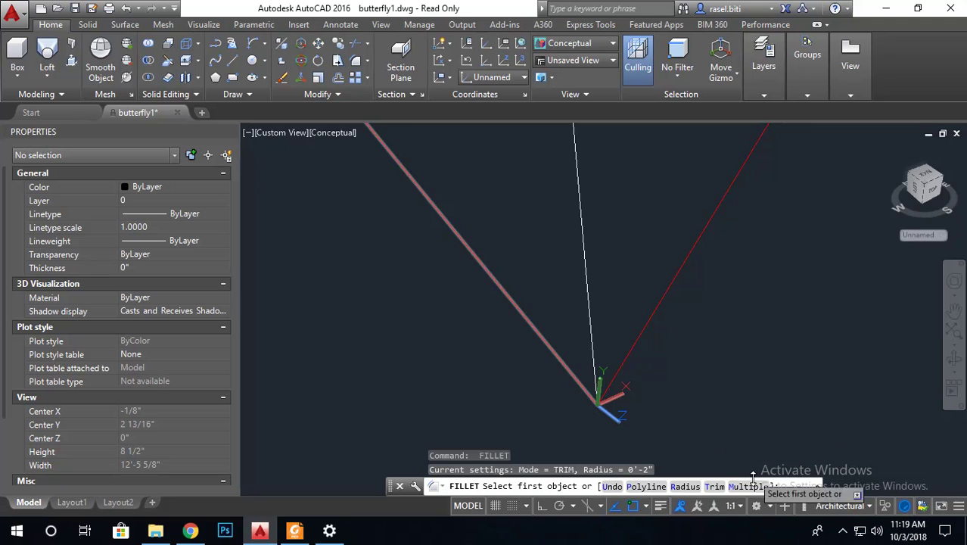
{"action": "type", "text": "M"}
{"action": "key", "text": "Return"}
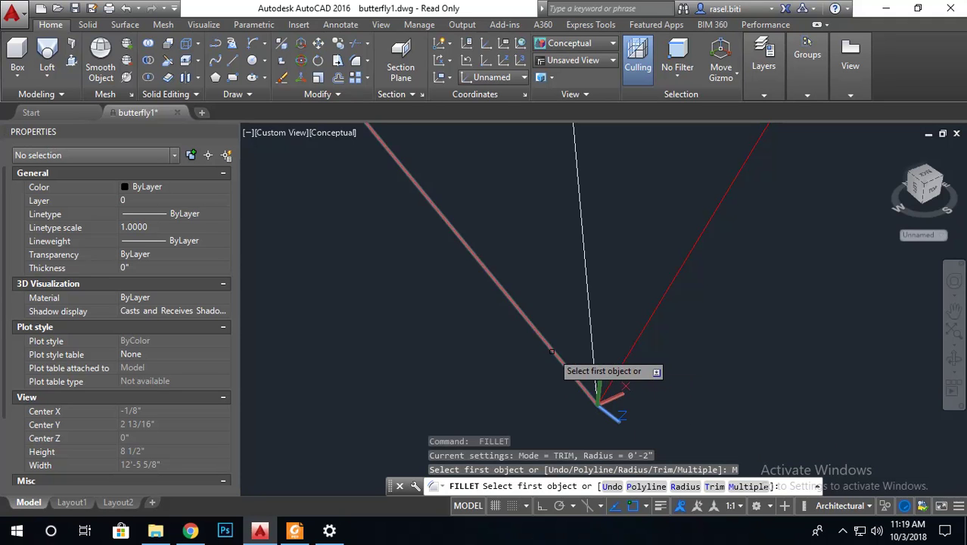
{"action": "left_click", "coordinate": [573, 357]}
{"action": "left_click", "coordinate": [657, 305]}
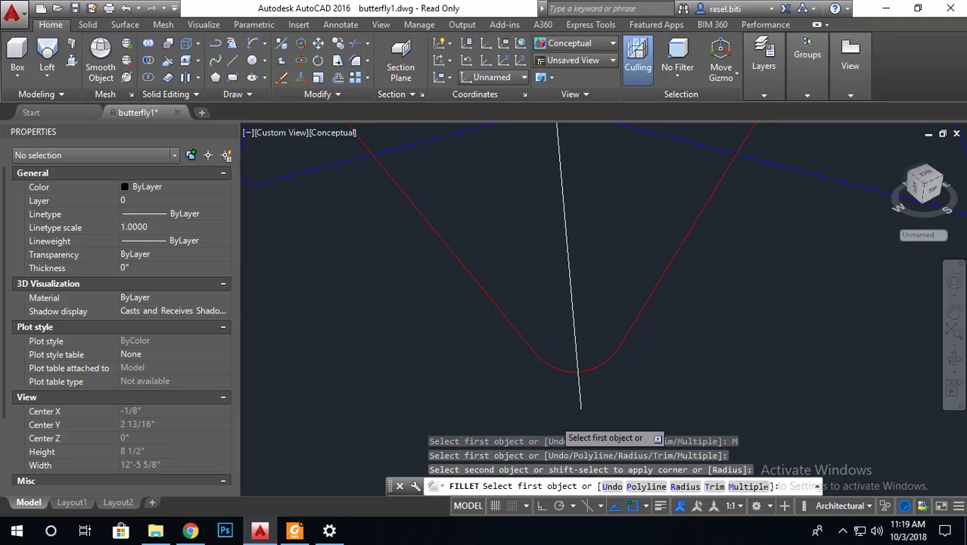
{"action": "scroll", "coordinate": [639, 303], "scroll_direction": "down", "scroll_amount": 3}
{"action": "scroll", "coordinate": [644, 379], "scroll_direction": "up", "scroll_amount": 1}
{"action": "left_click", "coordinate": [652, 376]}
{"action": "left_click", "coordinate": [488, 457]}
{"action": "scroll", "coordinate": [654, 372], "scroll_direction": "down", "scroll_amount": 2}
{"action": "scroll", "coordinate": [521, 369], "scroll_direction": "up", "scroll_amount": 1}
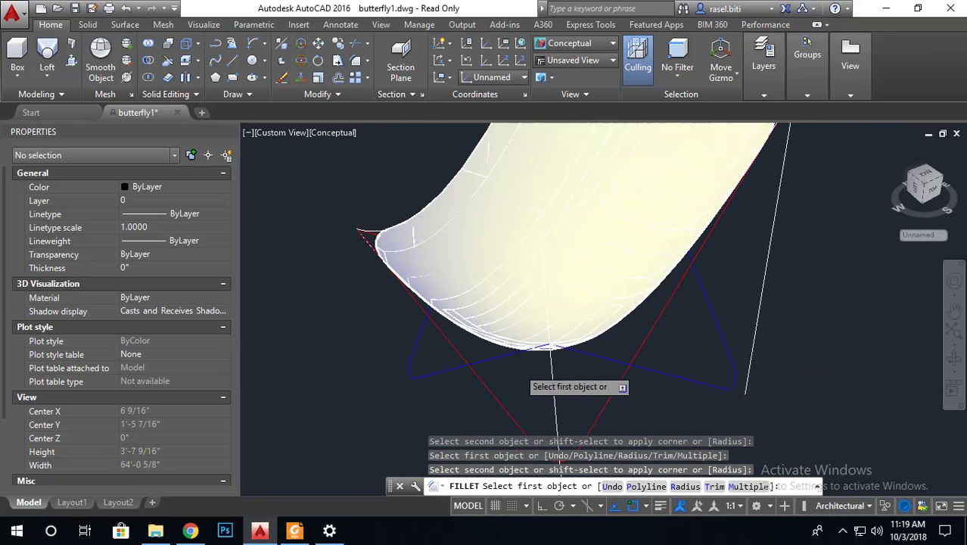
- Round three more frame corners, including the left red edge joint
{"action": "left_click", "coordinate": [571, 351]}
{"action": "left_click", "coordinate": [620, 351]}
{"action": "scroll", "coordinate": [616, 372], "scroll_direction": "down", "scroll_amount": 2}
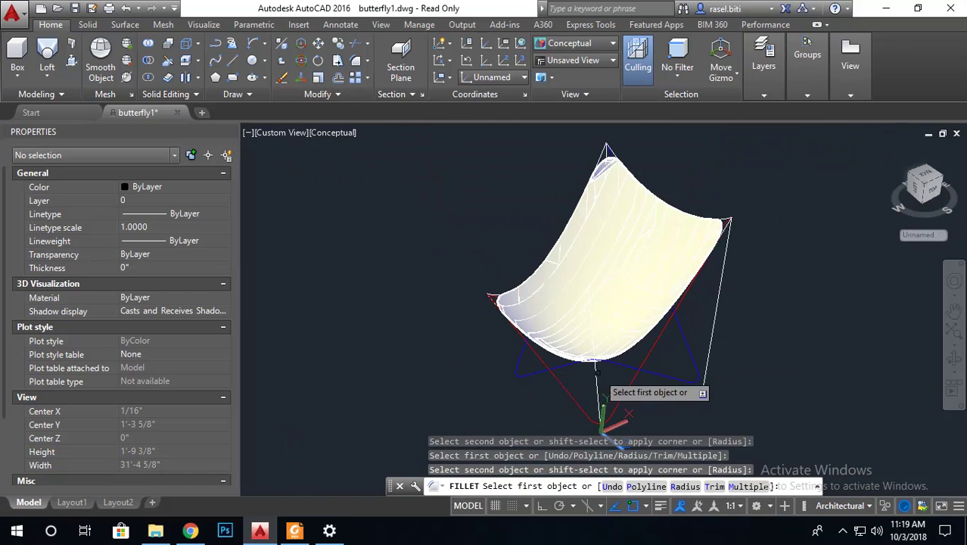
{"action": "scroll", "coordinate": [522, 333], "scroll_direction": "up", "scroll_amount": 2}
{"action": "scroll", "coordinate": [520, 336], "scroll_direction": "up", "scroll_amount": 1}
{"action": "left_click", "coordinate": [557, 369]}
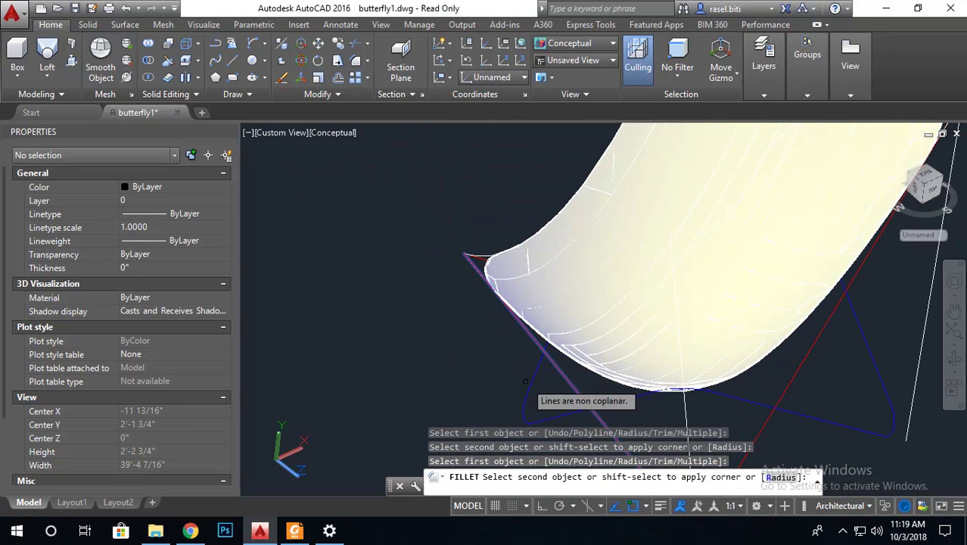
{"action": "mouse_move", "coordinate": [557, 369]}
{"action": "middle_mouse_down", "text": "shift"}
{"action": "mouse_move", "coordinate": [578, 384]}
{"action": "mouse_move", "coordinate": [559, 377]}
{"action": "middle_mouse_up", "text": "shift"}
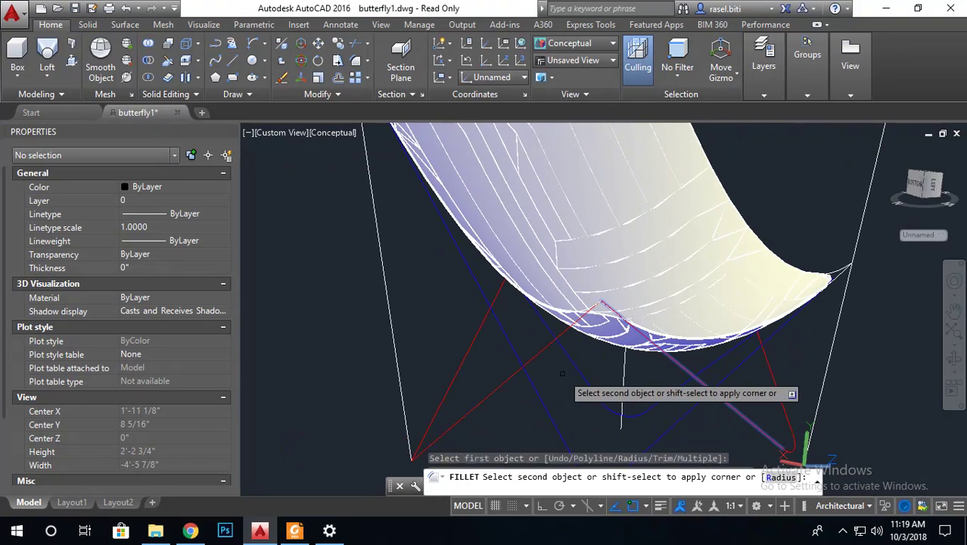
{"action": "left_click", "coordinate": [543, 346]}
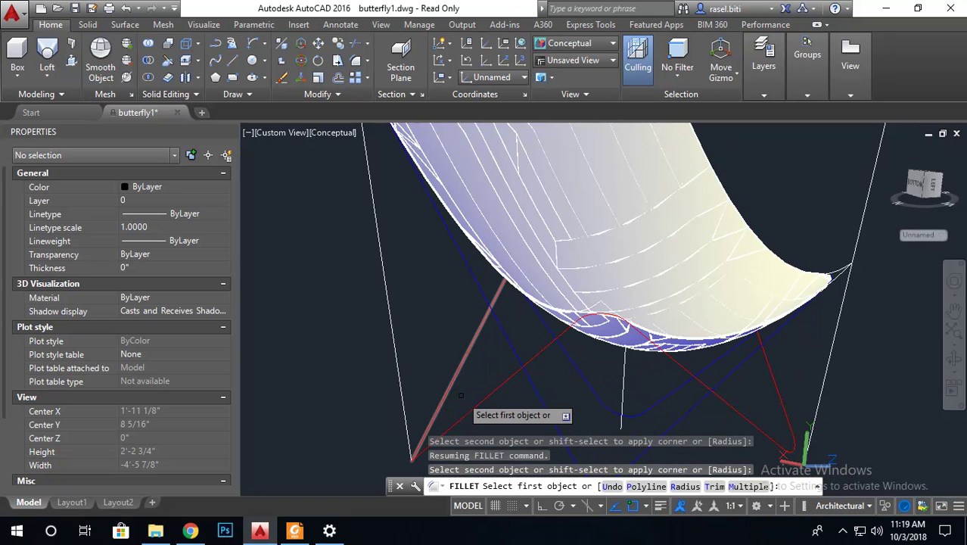
{"action": "left_click", "coordinate": [451, 383]}
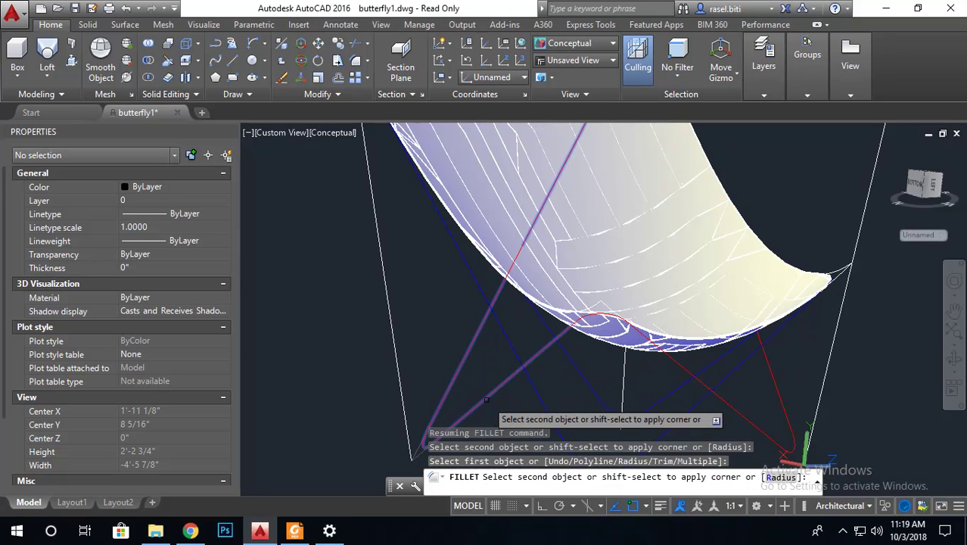
{"action": "left_click", "coordinate": [471, 396]}
{"action": "scroll", "coordinate": [471, 397], "scroll_direction": "down", "scroll_amount": 5}
- Round a blue frame corner and a final red corner from new viewing angles
{"action": "middle_click_drag", "start_coordinate": [401, 409], "coordinate": [522, 310], "text": "shift"}
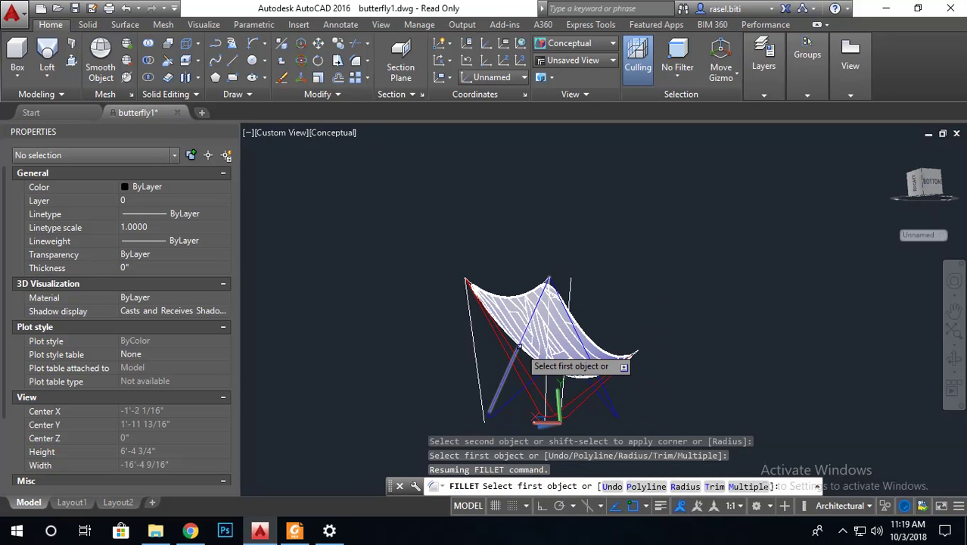
{"action": "left_click", "coordinate": [520, 291]}
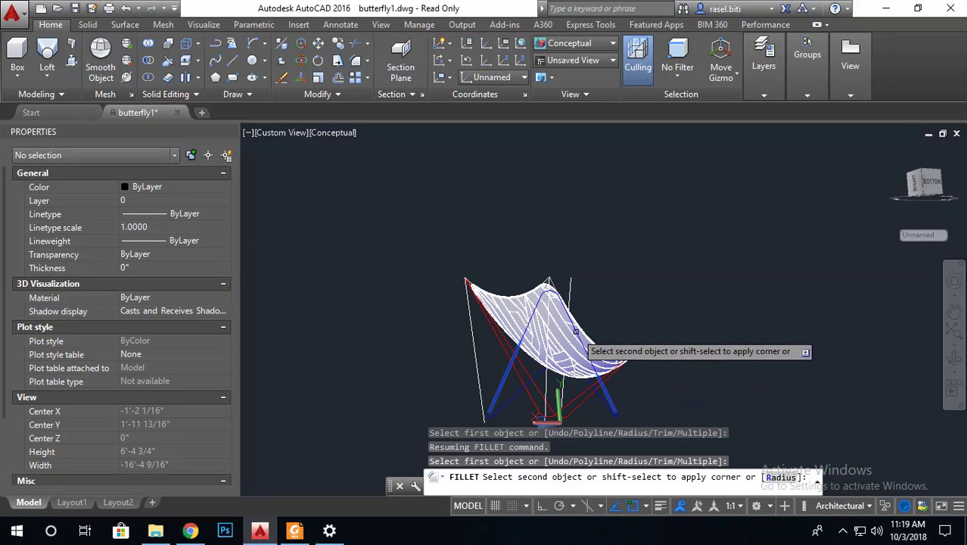
{"action": "left_click", "coordinate": [582, 354]}
{"action": "middle_click_drag", "start_coordinate": [499, 415], "coordinate": [485, 370], "text": "shift"}
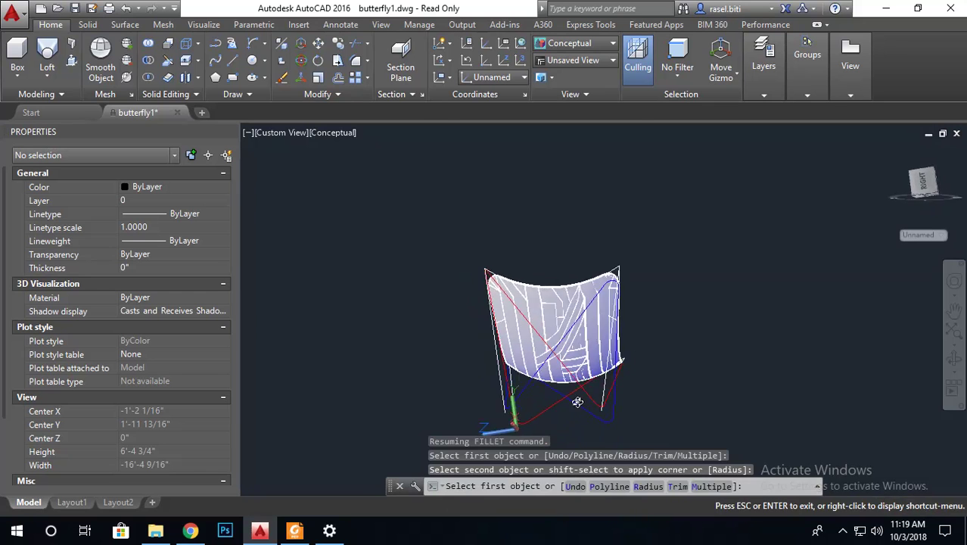
{"action": "scroll", "coordinate": [522, 396], "scroll_direction": "up", "scroll_amount": 3}
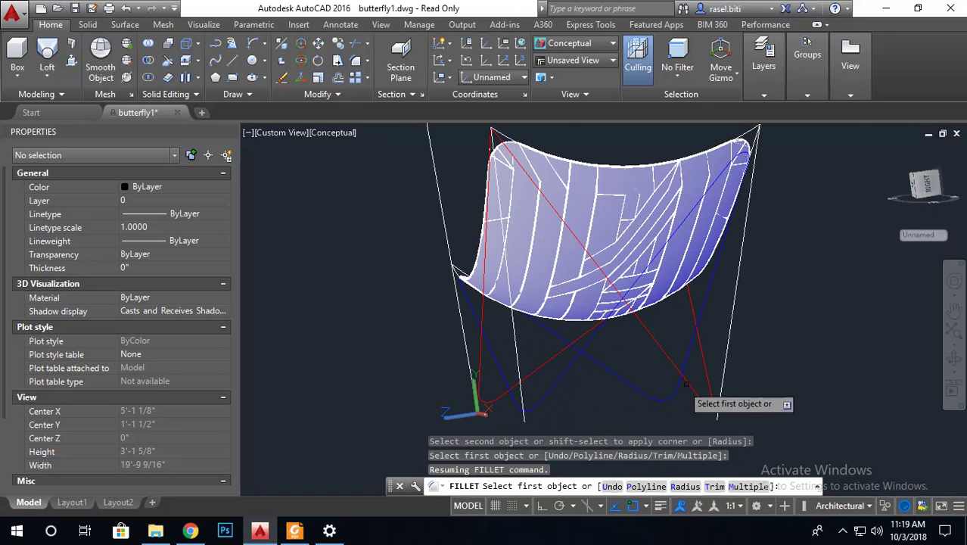
{"action": "scroll", "coordinate": [492, 265], "scroll_direction": "up", "scroll_amount": 2}
{"action": "scroll", "coordinate": [477, 333], "scroll_direction": "up", "scroll_amount": 1}
{"action": "left_click", "coordinate": [473, 349]}
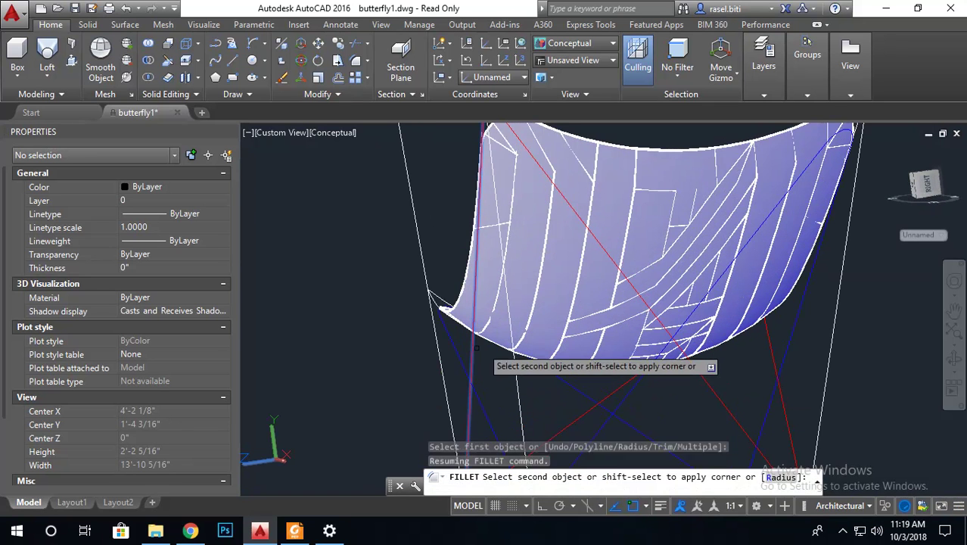
{"action": "left_click", "coordinate": [634, 315]}
{"action": "scroll", "coordinate": [634, 315], "scroll_direction": "down", "scroll_amount": 3}
{"action": "mouse_move", "coordinate": [634, 316]}
{"action": "middle_mouse_down", "text": "shift"}
{"action": "mouse_move", "coordinate": [747, 394]}
{"action": "mouse_move", "coordinate": [567, 417]}
{"action": "middle_mouse_up", "text": "shift"}
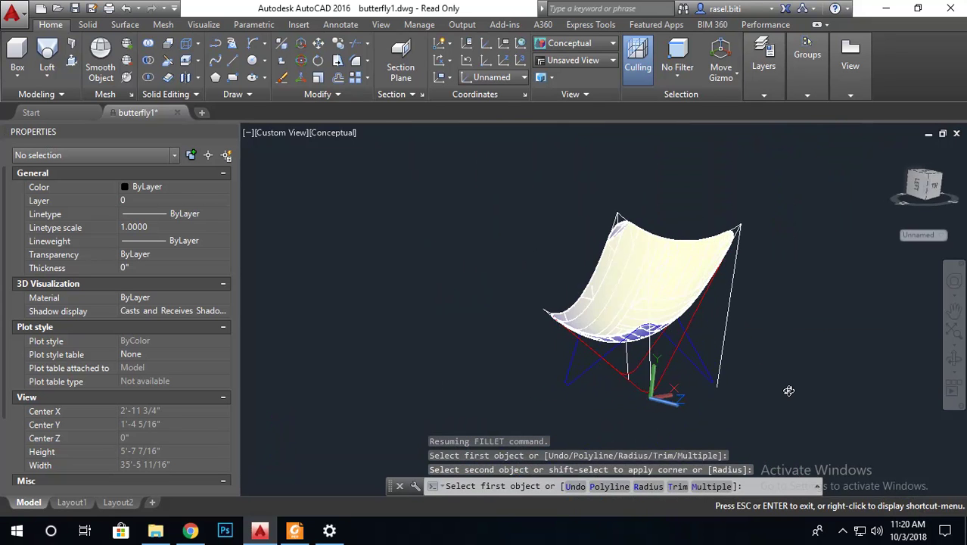
{"action": "scroll", "coordinate": [738, 376], "scroll_direction": "up", "scroll_amount": 3}
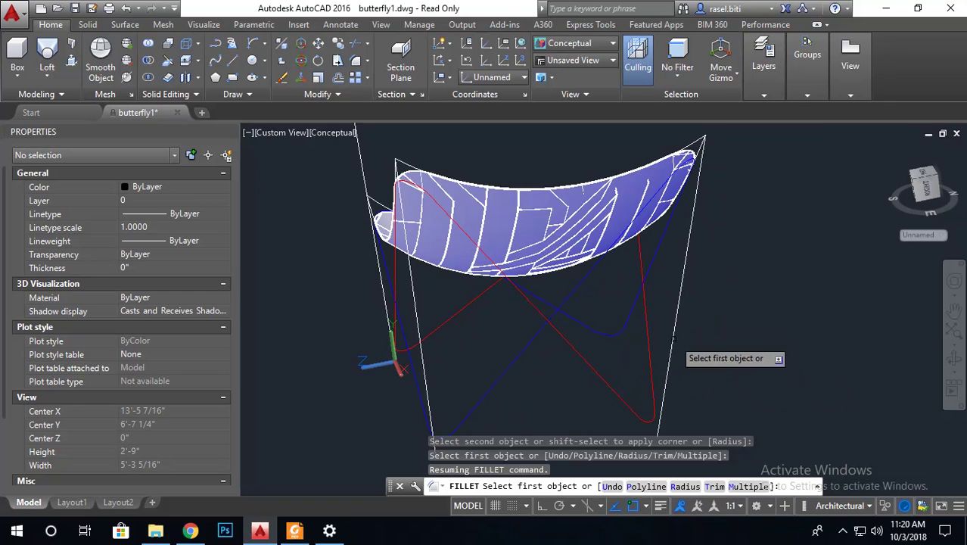
- End the fillet command and delete two white construction lines on the legs
{"action": "key", "text": "Escape"}
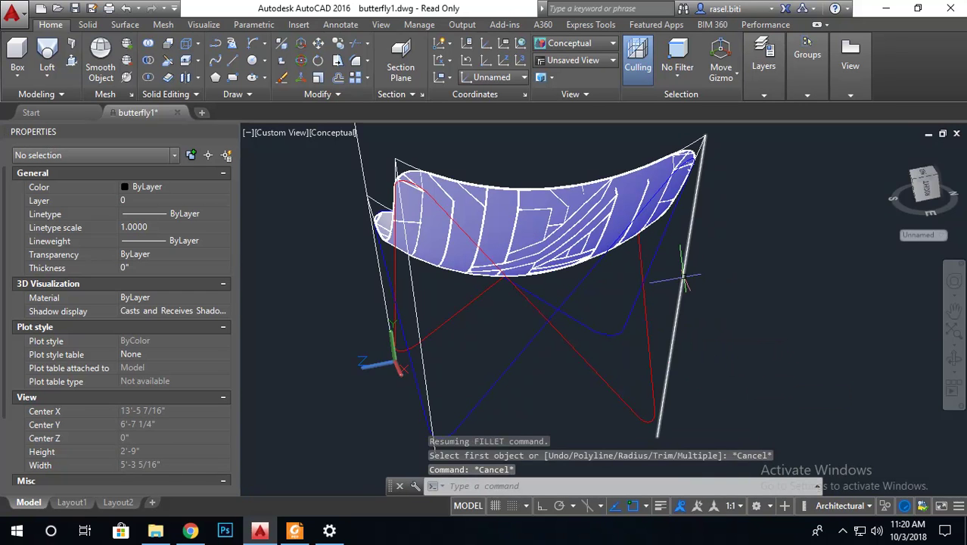
{"action": "left_click", "coordinate": [682, 281]}
{"action": "key", "text": "Delete"}
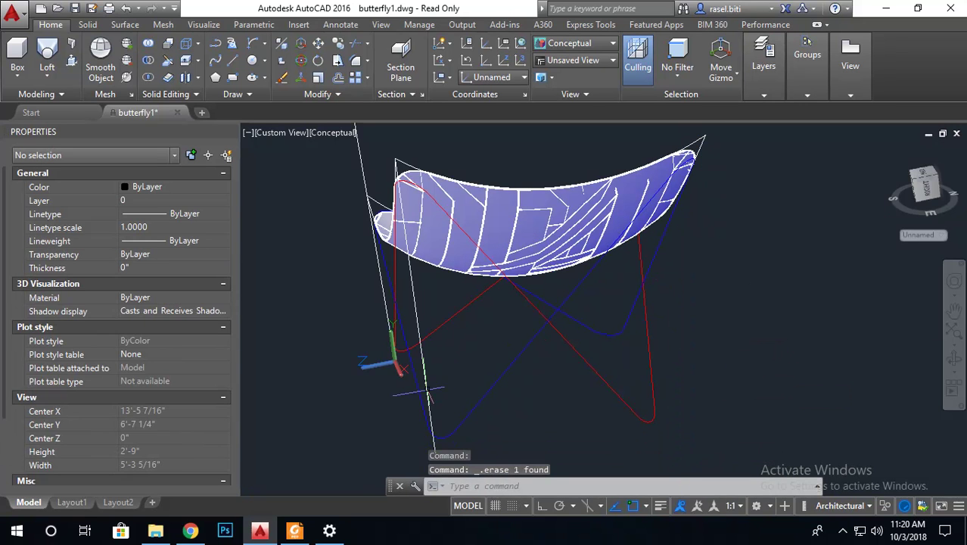
{"action": "left_click", "coordinate": [422, 354]}
{"action": "key", "text": "Delete"}
{"action": "left_click", "coordinate": [378, 269]}
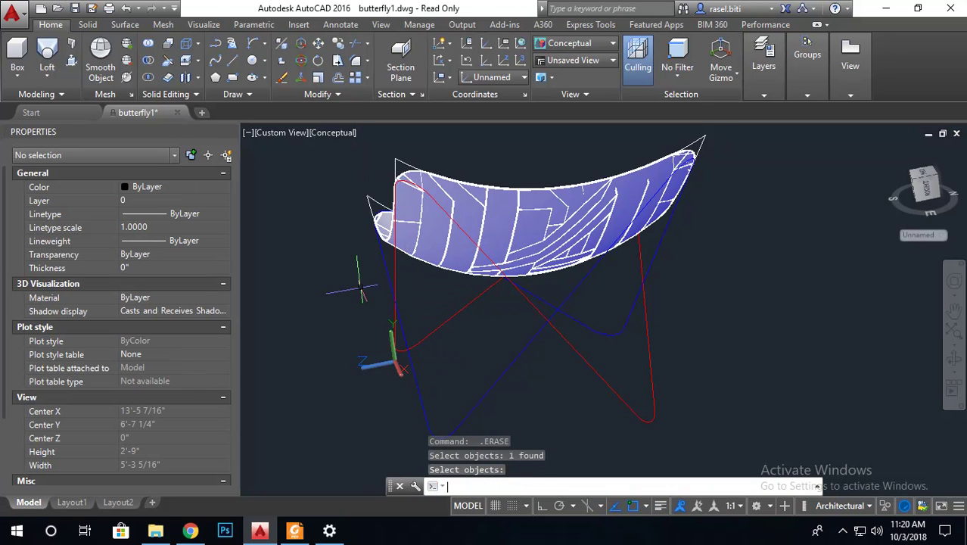
- Erase the two white lines at the seat corner using a window selection
{"action": "scroll", "coordinate": [713, 136], "scroll_direction": "up", "scroll_amount": 5}
{"action": "left_click", "coordinate": [706, 134]}
{"action": "left_click", "coordinate": [649, 168]}
{"action": "key", "text": "Return"}
{"action": "scroll", "coordinate": [501, 206], "scroll_direction": "down", "scroll_amount": 5}
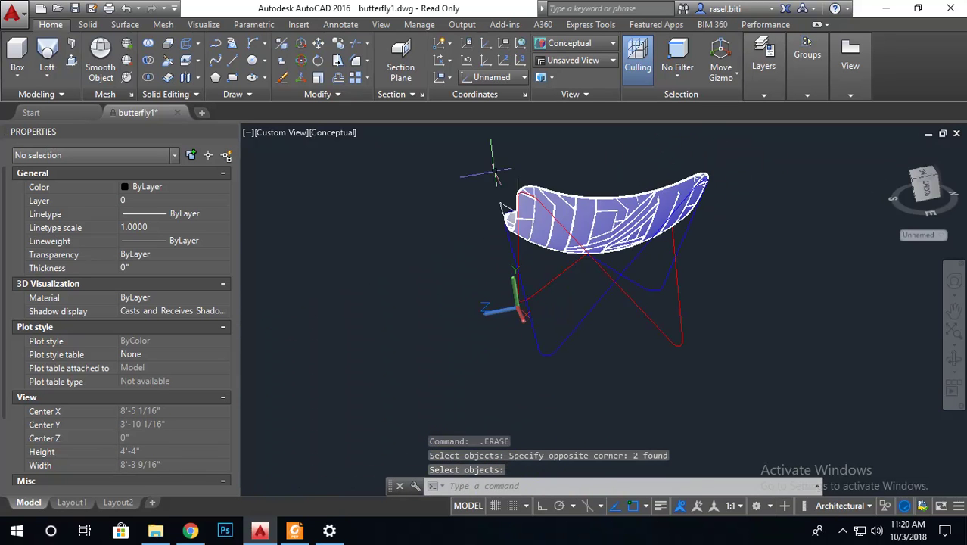
{"action": "scroll", "coordinate": [520, 176], "scroll_direction": "up", "scroll_amount": 5}
{"action": "key", "text": "Return"}
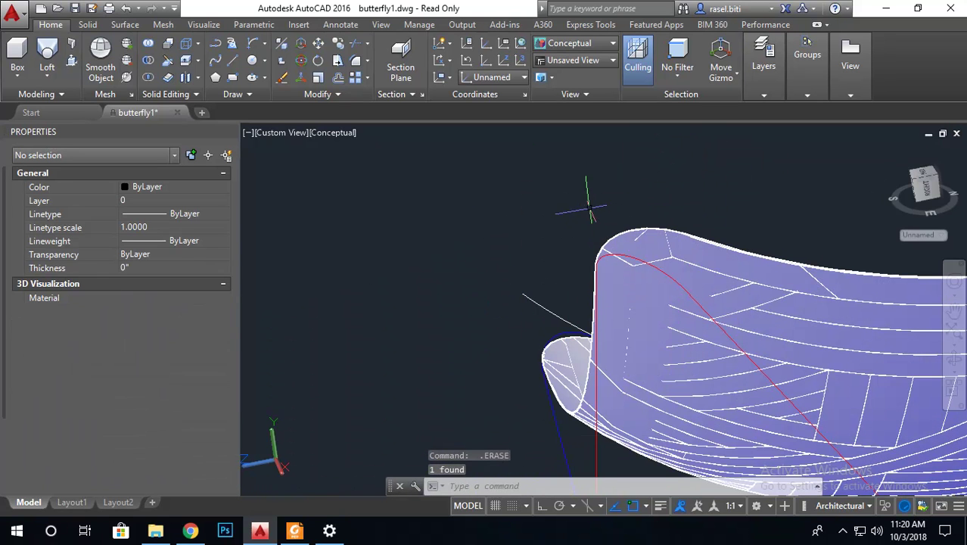
- Erase the last leftover white line and reposition the chair view
{"action": "key", "text": "Return"}
{"action": "left_click", "coordinate": [538, 303]}
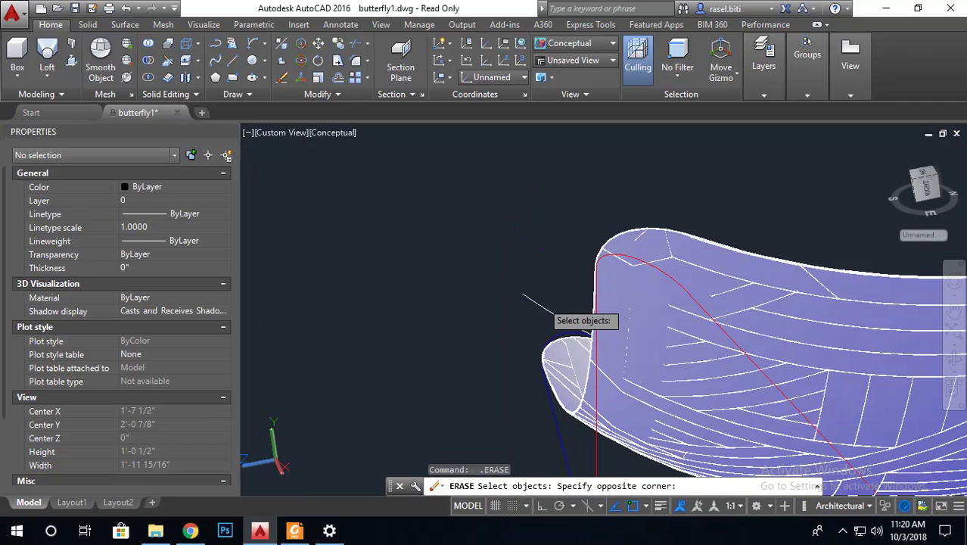
{"action": "left_click", "coordinate": [530, 302]}
{"action": "scroll", "coordinate": [522, 302], "scroll_direction": "down", "scroll_amount": 5}
{"action": "middle_click_drag", "start_coordinate": [535, 317], "coordinate": [799, 288], "text": "shift"}
{"action": "scroll", "coordinate": [798, 287], "scroll_direction": "down", "scroll_amount": 2}
{"action": "scroll", "coordinate": [798, 288], "scroll_direction": "up", "scroll_amount": 2}
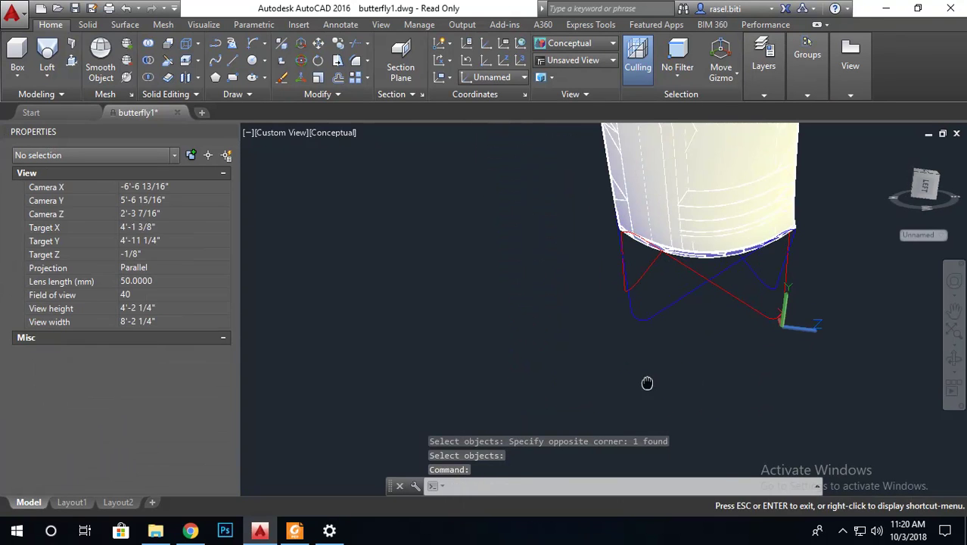
{"action": "middle_click_drag", "start_coordinate": [704, 227], "coordinate": [605, 246]}
- Join three window-selected leg pieces into one spline
{"action": "key", "text": "Return"}
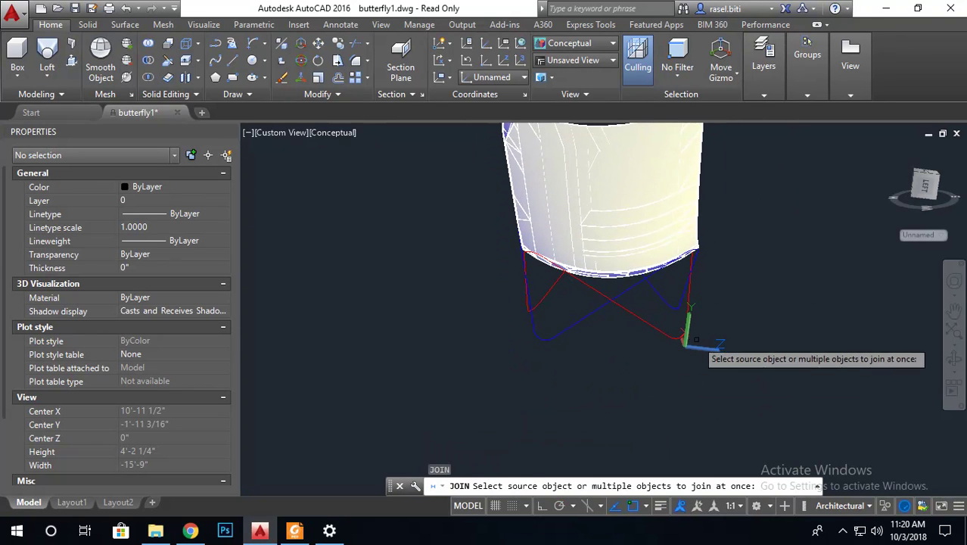
{"action": "scroll", "coordinate": [687, 354], "scroll_direction": "up", "scroll_amount": 2}
{"action": "left_click", "coordinate": [719, 289]}
{"action": "left_click", "coordinate": [616, 363]}
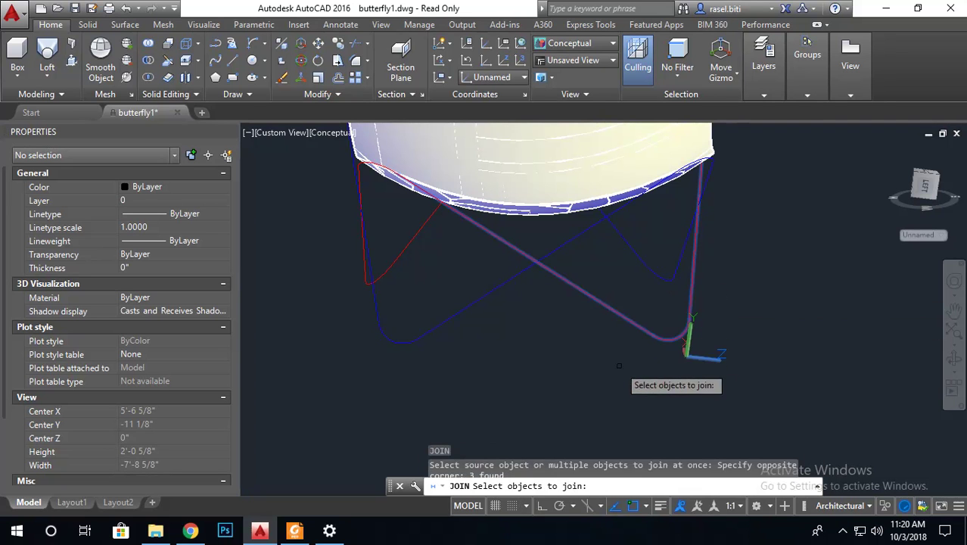
{"action": "key", "text": "Return"}
{"action": "scroll", "coordinate": [707, 324], "scroll_direction": "down", "scroll_amount": 2}
{"action": "scroll", "coordinate": [542, 265], "scroll_direction": "up", "scroll_amount": 2}
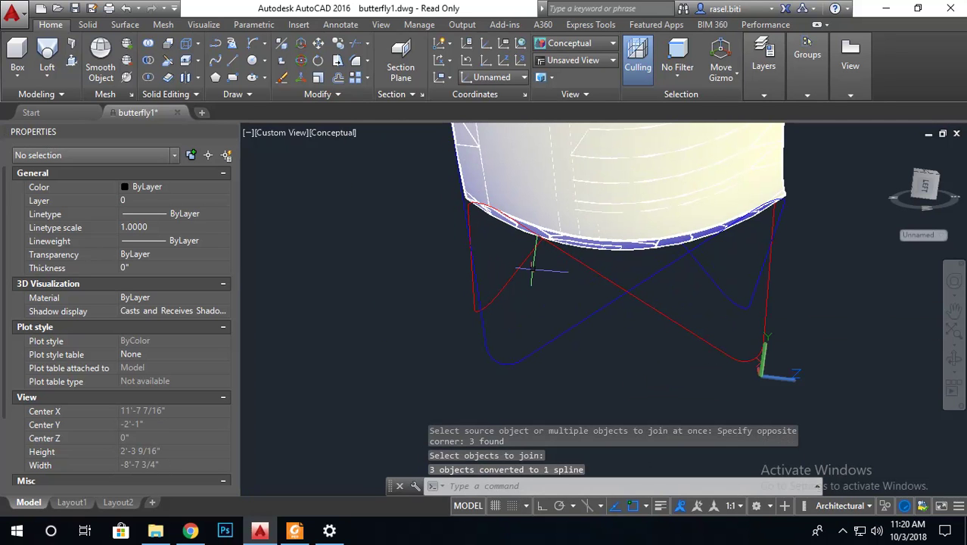
- Join five red pieces, including the diagonal line, into a single spline
{"action": "key", "text": "Return"}
{"action": "left_click", "coordinate": [542, 274]}
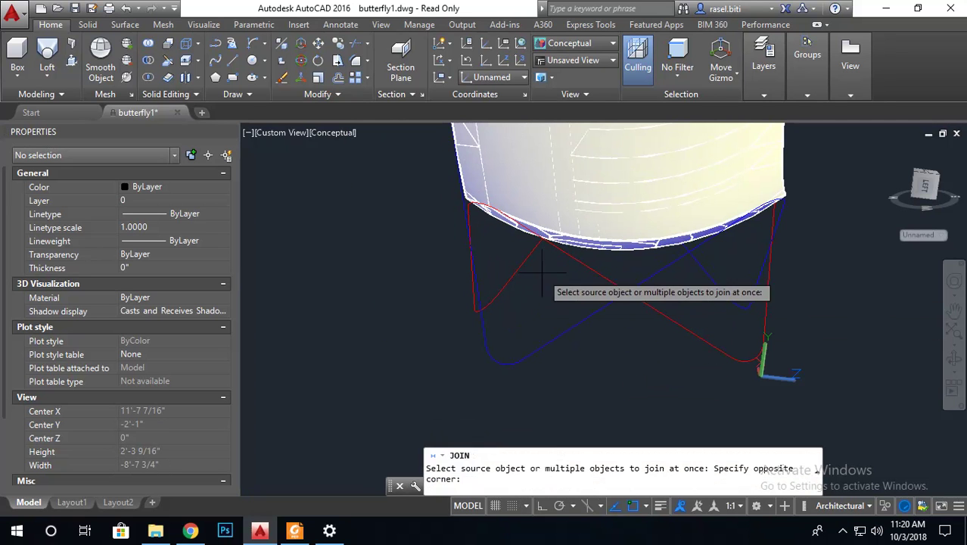
{"action": "left_click", "coordinate": [482, 300]}
{"action": "scroll", "coordinate": [478, 291], "scroll_direction": "up", "scroll_amount": 3}
{"action": "left_click", "coordinate": [477, 285]}
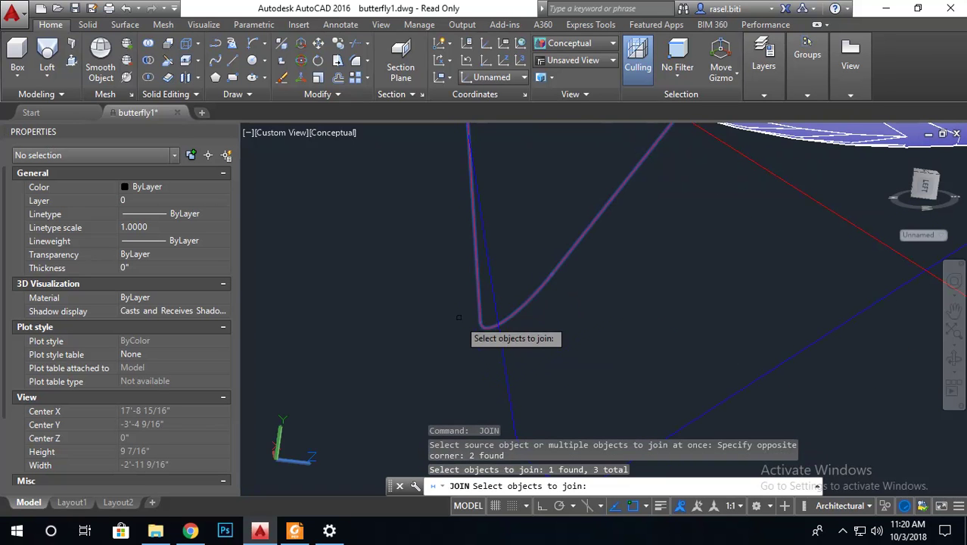
{"action": "scroll", "coordinate": [472, 224], "scroll_direction": "down", "scroll_amount": 2}
{"action": "scroll", "coordinate": [445, 274], "scroll_direction": "up", "scroll_amount": 3}
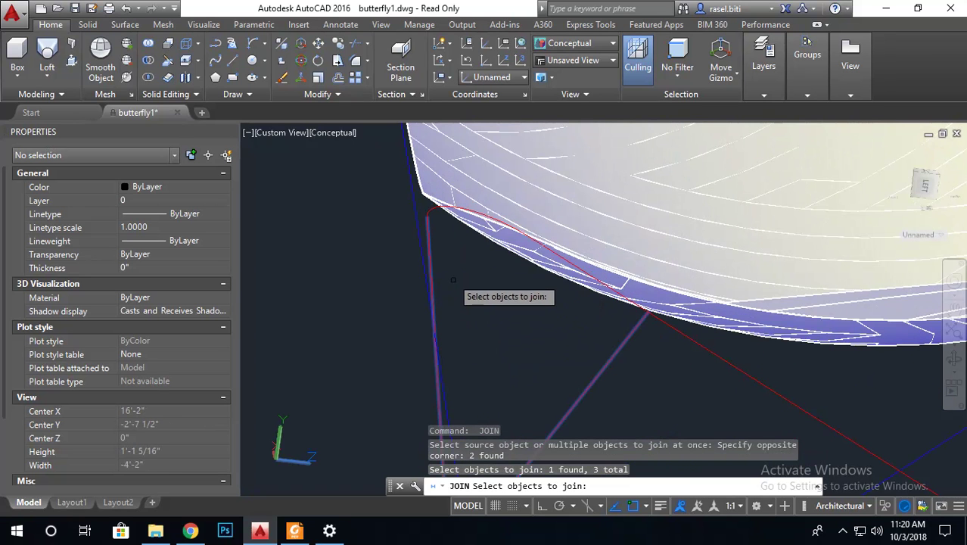
{"action": "left_click", "coordinate": [437, 207]}
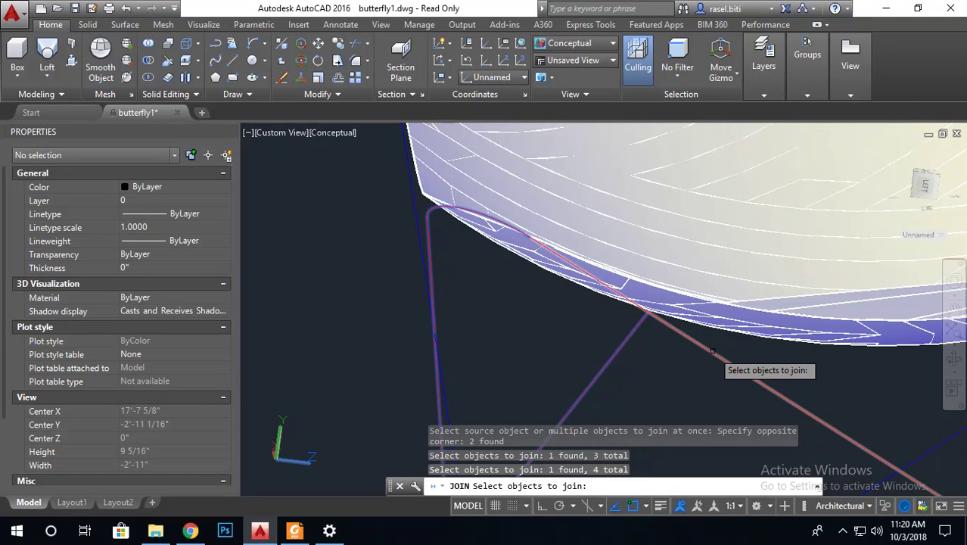
{"action": "left_click", "coordinate": [711, 351]}
{"action": "key", "text": "Return"}
{"action": "scroll", "coordinate": [587, 367], "scroll_direction": "down", "scroll_amount": 3}
{"action": "mouse_move", "coordinate": [755, 353]}
{"action": "middle_mouse_down", "text": "shift"}
{"action": "mouse_move", "coordinate": [800, 380]}
{"action": "mouse_move", "coordinate": [610, 342]}
{"action": "middle_mouse_up", "text": "shift"}
- Join the red spline with the remaining red segment into one spline
{"action": "key", "text": "Return"}
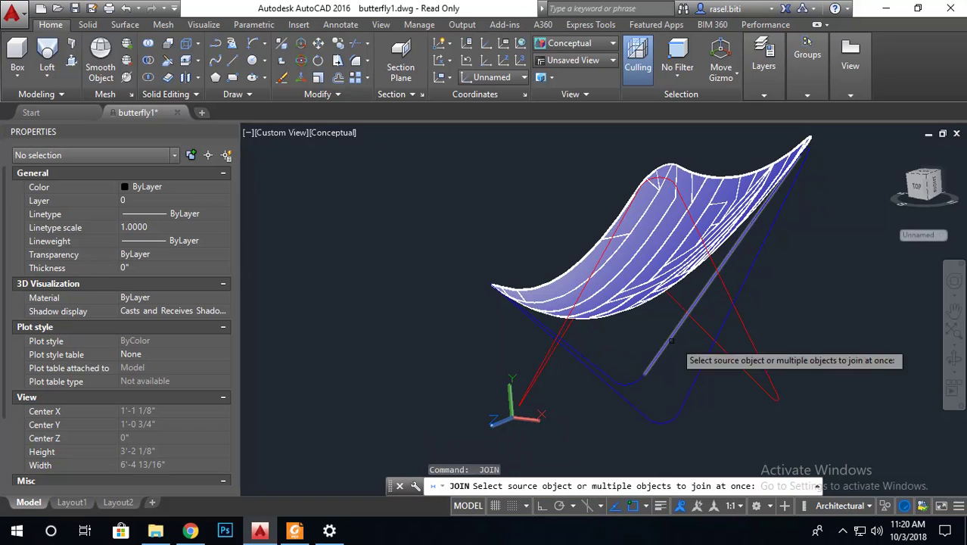
{"action": "left_click", "coordinate": [659, 180]}
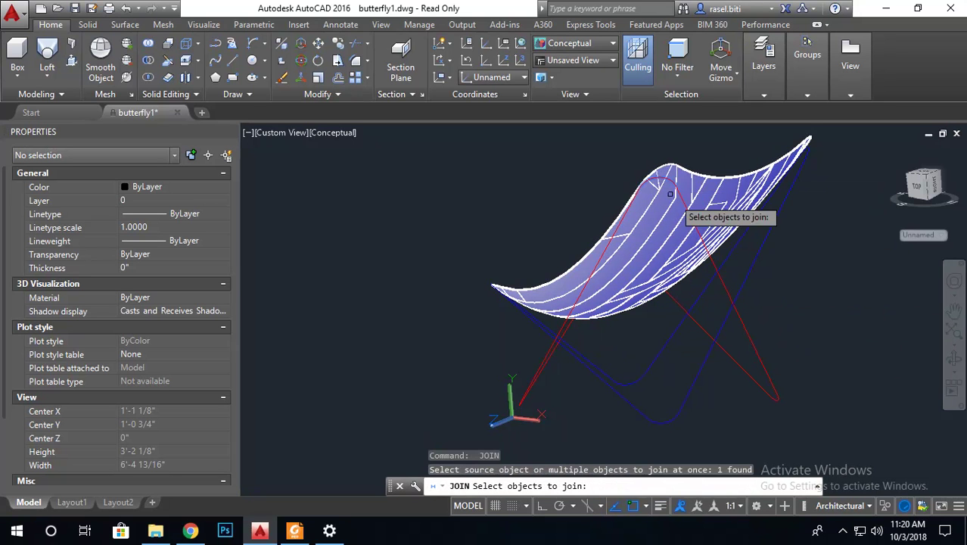
{"action": "left_click", "coordinate": [702, 240]}
{"action": "key", "text": "Return"}
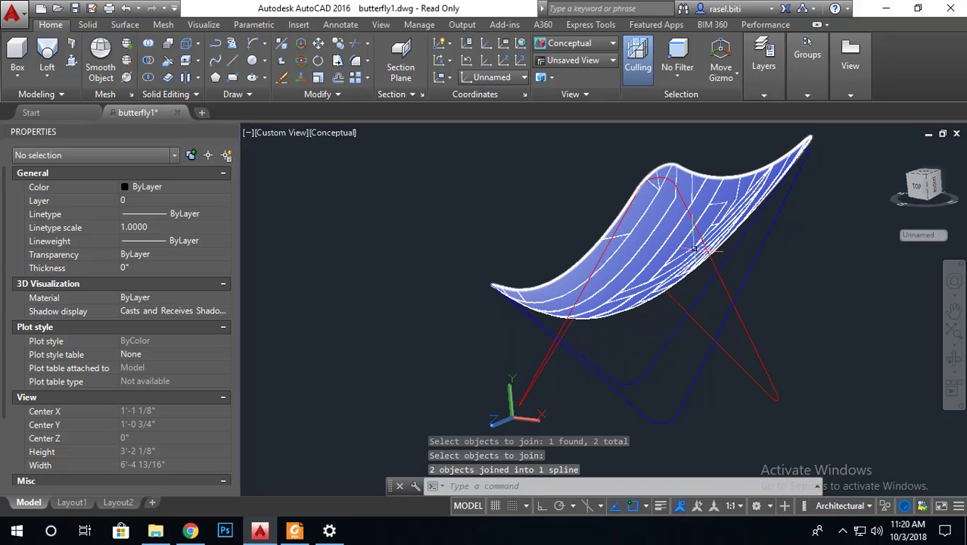
{"action": "scroll", "coordinate": [732, 280], "scroll_direction": "down", "scroll_amount": 4}
{"action": "middle_click_drag", "start_coordinate": [727, 422], "coordinate": [432, 253], "text": "shift"}
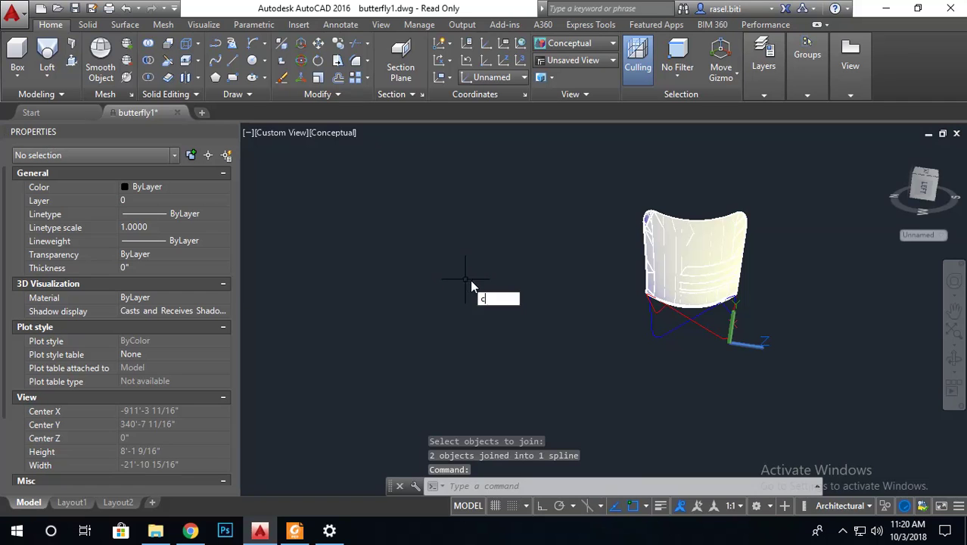
- Abandon a first circle attempt and switch the coordinate system to World (WCS)
{"action": "key", "text": "Return"}
{"action": "scroll", "coordinate": [681, 325], "scroll_direction": "up", "scroll_amount": 2}
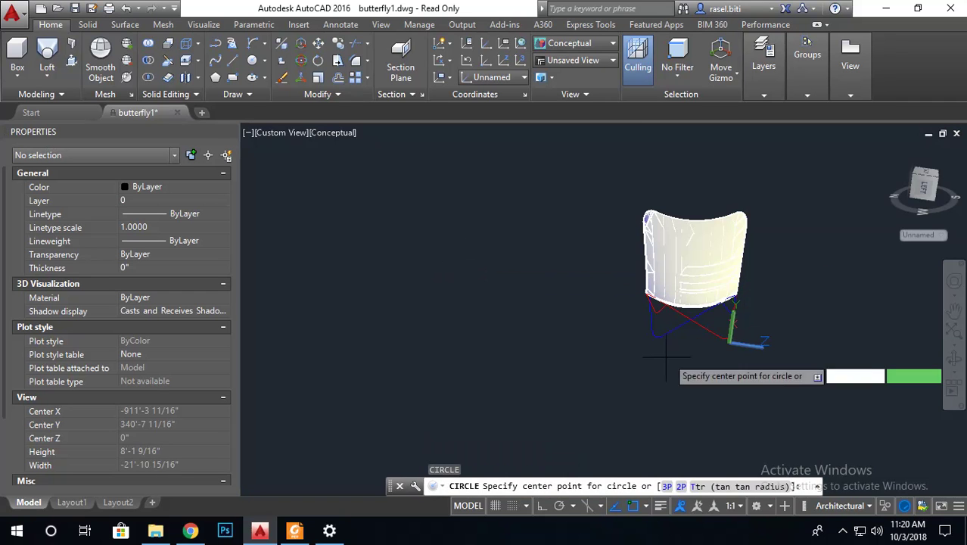
{"action": "scroll", "coordinate": [715, 301], "scroll_direction": "up", "scroll_amount": 2}
{"action": "scroll", "coordinate": [621, 348], "scroll_direction": "up", "scroll_amount": 2}
{"action": "left_click", "coordinate": [621, 352]}
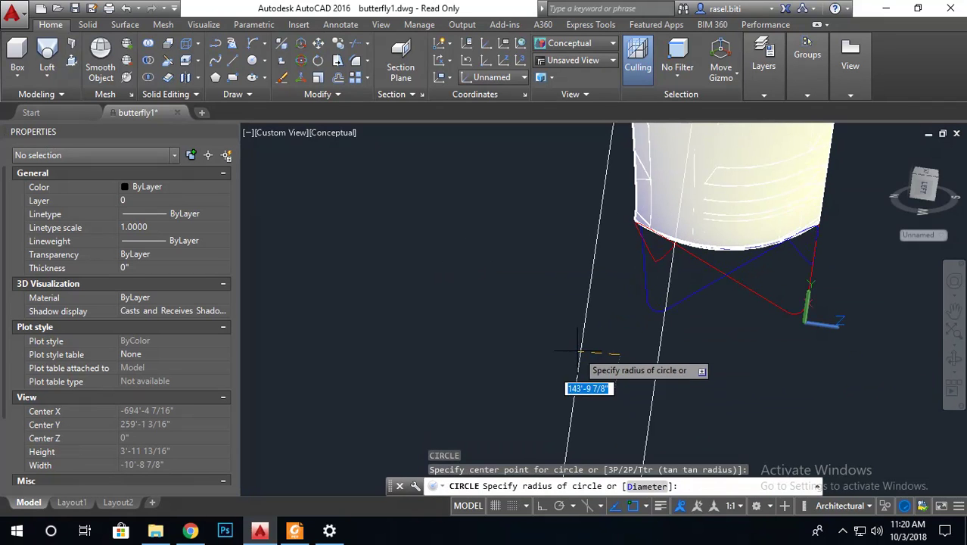
{"action": "key", "text": "Escape"}
{"action": "key", "text": "Escape"}
{"action": "key", "text": "Escape"}
{"action": "scroll", "coordinate": [601, 333], "scroll_direction": "down", "scroll_amount": 2}
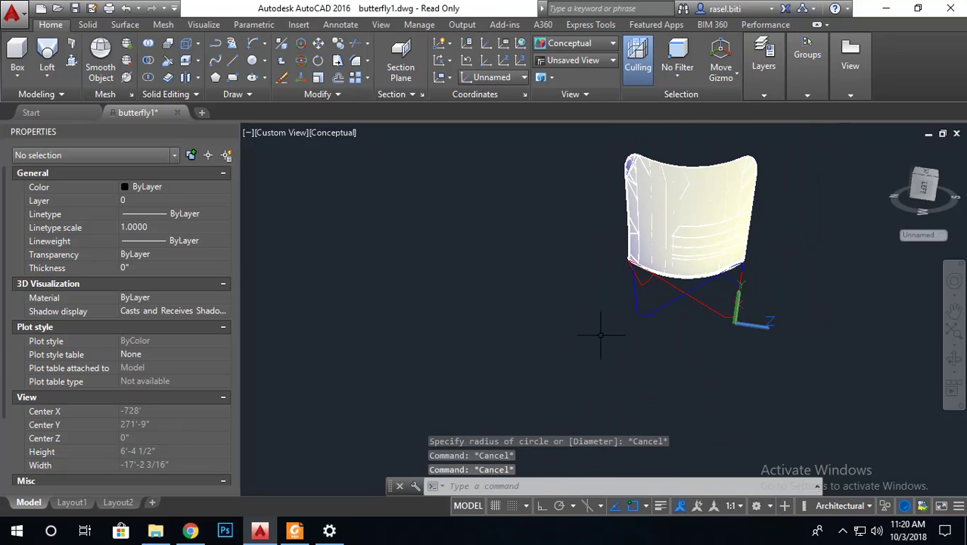
{"action": "left_click", "coordinate": [917, 237]}
{"action": "left_click", "coordinate": [905, 250]}
{"action": "left_click", "coordinate": [905, 249]}
- Draw a circle of radius 3/8 beside the chair
{"action": "type", "text": "c"}
{"action": "key", "text": "Return"}
{"action": "left_click", "coordinate": [574, 333]}
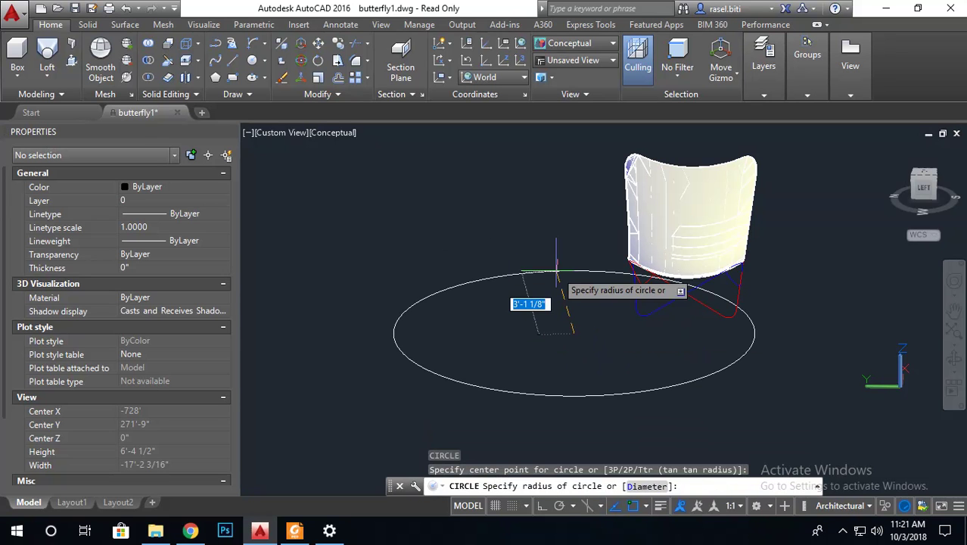
{"action": "type", "text": "8"}
{"action": "key", "text": "Return"}
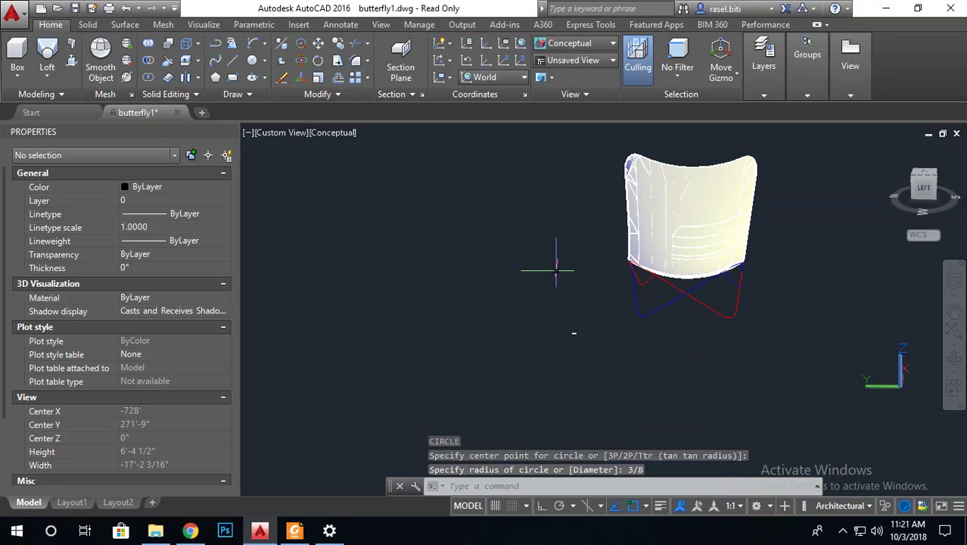
{"action": "scroll", "coordinate": [670, 284], "scroll_direction": "up", "scroll_amount": 3}
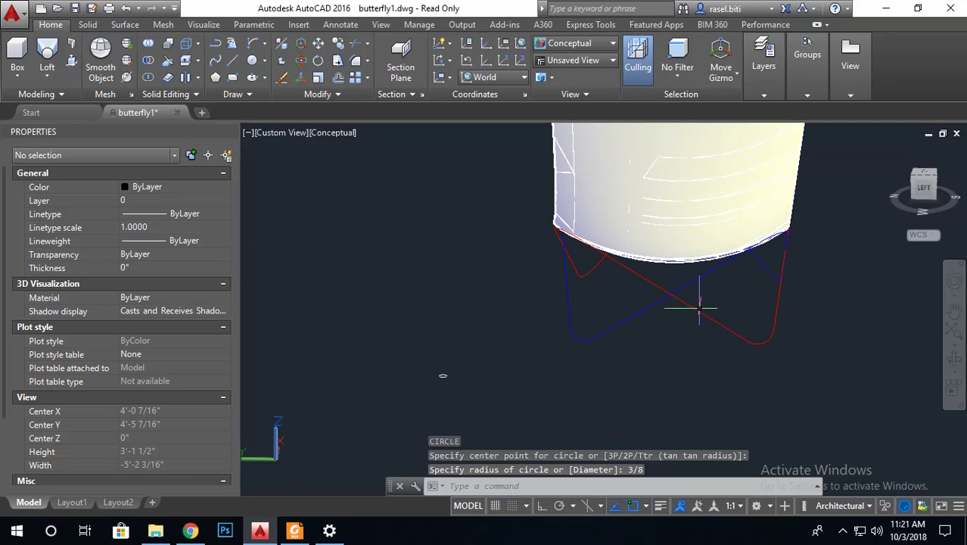
- Restart JOIN and select the three leg pieces plus two curved blue frame pieces
{"action": "key", "text": "Escape"}
{"action": "key", "text": "Escape"}
{"action": "key", "text": "Return"}
{"action": "left_click", "coordinate": [598, 302]}
{"action": "scroll", "coordinate": [598, 302], "scroll_direction": "down", "scroll_amount": 2}
{"action": "left_click", "coordinate": [540, 390]}
{"action": "scroll", "coordinate": [704, 318], "scroll_direction": "up", "scroll_amount": 3}
{"action": "scroll", "coordinate": [636, 338], "scroll_direction": "up", "scroll_amount": 2}
{"action": "left_click", "coordinate": [637, 247]}
{"action": "left_click", "coordinate": [616, 259]}
{"action": "scroll", "coordinate": [684, 277], "scroll_direction": "up", "scroll_amount": 4}
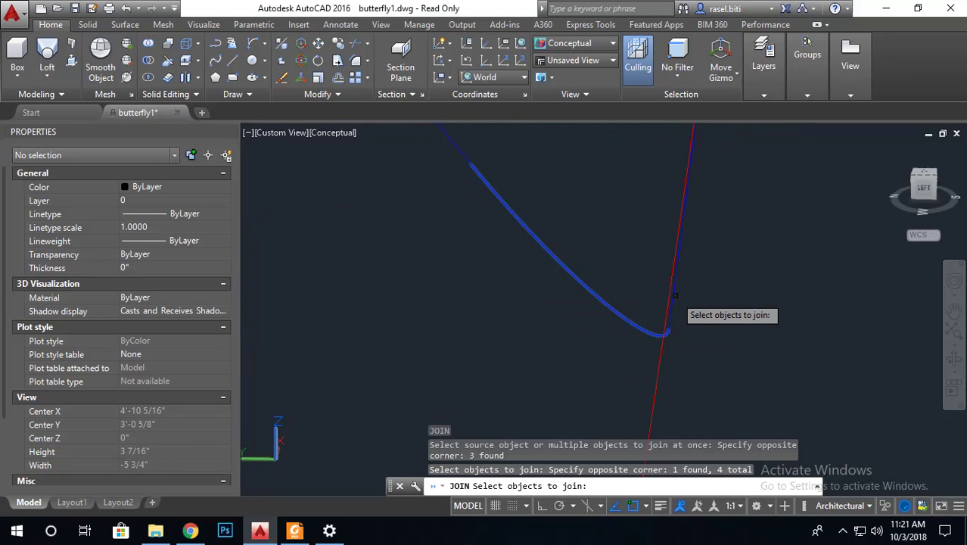
{"action": "left_click", "coordinate": [670, 314]}
{"action": "scroll", "coordinate": [680, 311], "scroll_direction": "down", "scroll_amount": 3}
{"action": "scroll", "coordinate": [711, 307], "scroll_direction": "down", "scroll_amount": 3}
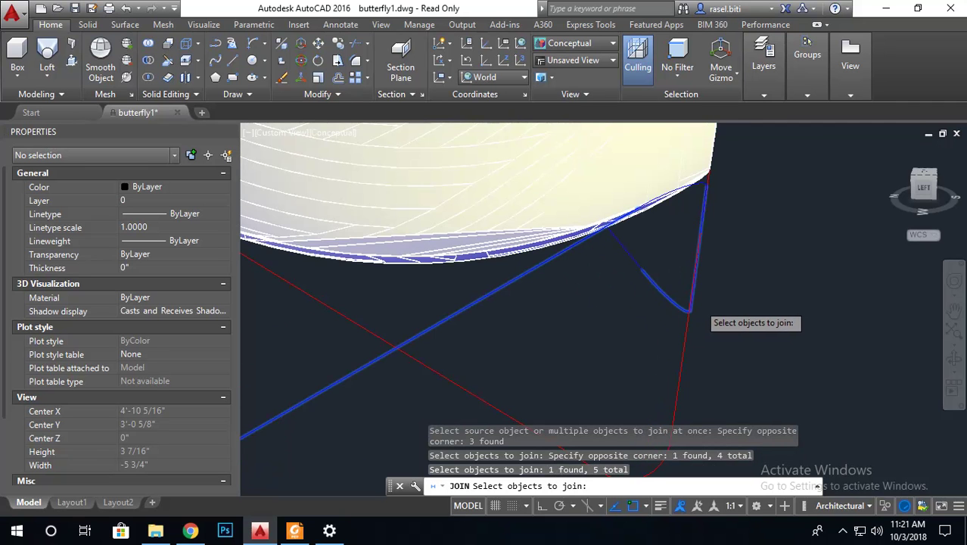
- Add the wing-edge curve, vertical blue leg and last blue curve, merging all into one spline
{"action": "mouse_move", "coordinate": [728, 307]}
{"action": "middle_mouse_down", "text": "shift"}
{"action": "mouse_move", "coordinate": [682, 313]}
{"action": "mouse_move", "coordinate": [514, 287]}
{"action": "middle_mouse_up", "text": "shift"}
{"action": "scroll", "coordinate": [499, 234], "scroll_direction": "up", "scroll_amount": 3}
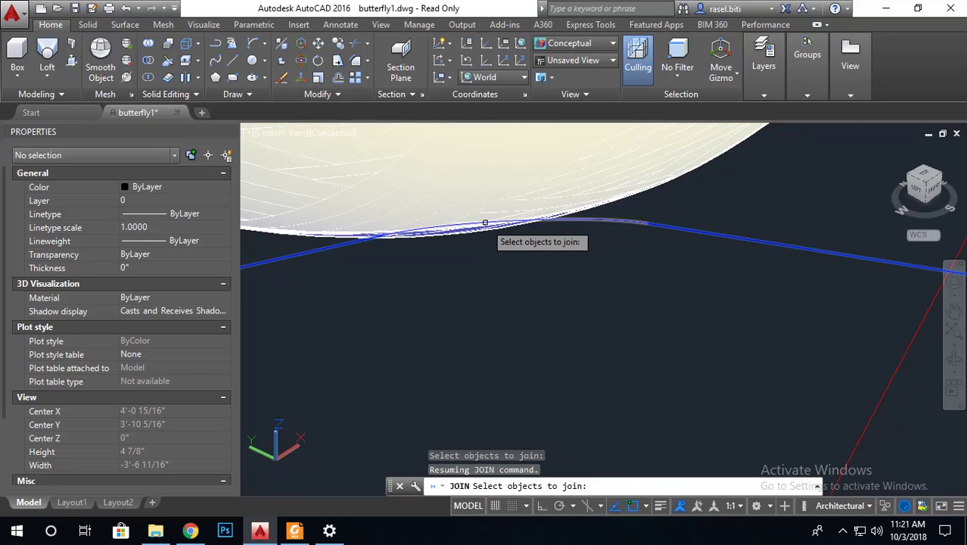
{"action": "left_click", "coordinate": [485, 223]}
{"action": "mouse_move", "coordinate": [655, 299]}
{"action": "middle_mouse_down", "text": "shift"}
{"action": "mouse_move", "coordinate": [539, 298]}
{"action": "mouse_move", "coordinate": [877, 336]}
{"action": "middle_mouse_up", "text": "shift"}
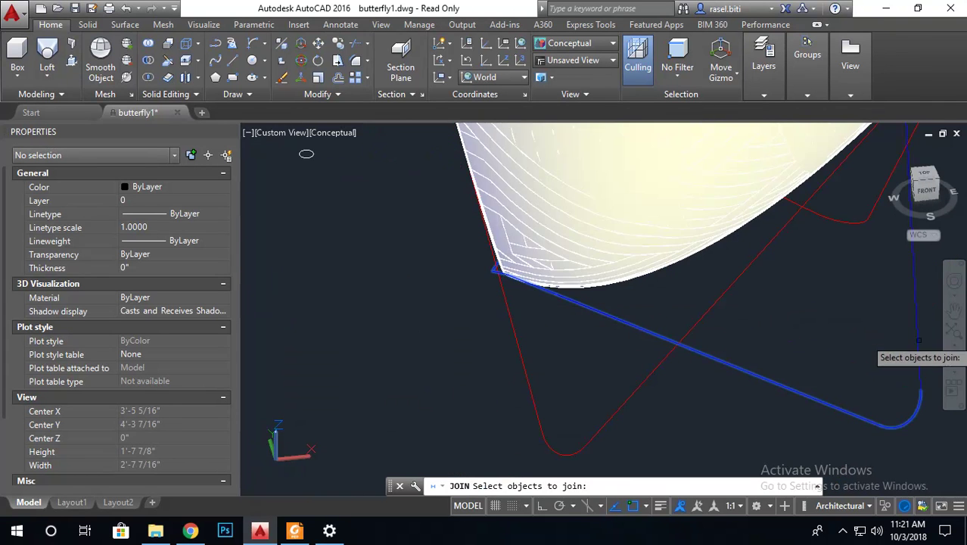
{"action": "scroll", "coordinate": [832, 317], "scroll_direction": "down", "scroll_amount": 3}
{"action": "scroll", "coordinate": [780, 303], "scroll_direction": "up", "scroll_amount": 2}
{"action": "left_click", "coordinate": [725, 270]}
{"action": "left_click", "coordinate": [681, 301]}
{"action": "middle_click_drag", "start_coordinate": [725, 350], "coordinate": [593, 340], "text": "shift"}
{"action": "scroll", "coordinate": [502, 176], "scroll_direction": "up", "scroll_amount": 2}
{"action": "scroll", "coordinate": [502, 176], "scroll_direction": "up", "scroll_amount": 2}
{"action": "scroll", "coordinate": [488, 178], "scroll_direction": "up", "scroll_amount": 1}
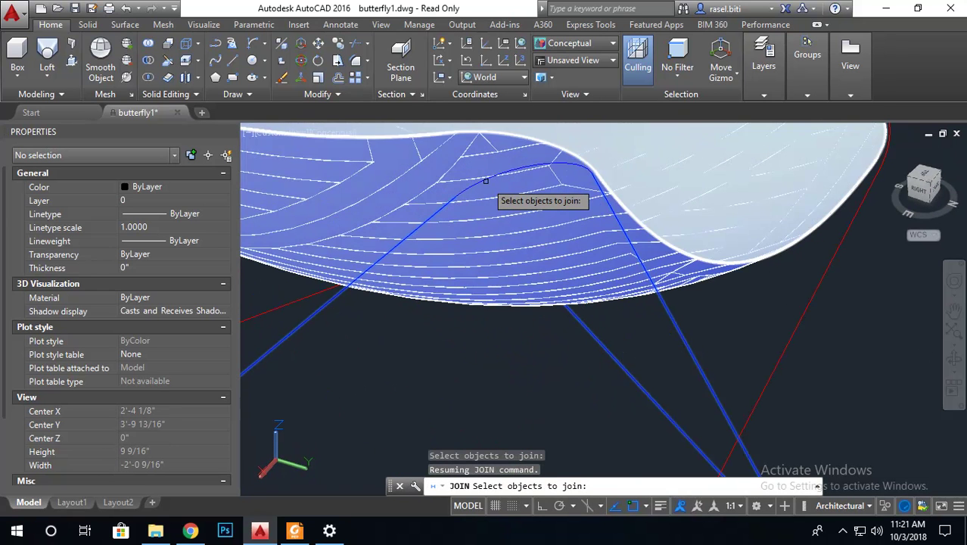
{"action": "left_click", "coordinate": [486, 180]}
{"action": "scroll", "coordinate": [556, 222], "scroll_direction": "down", "scroll_amount": 6}
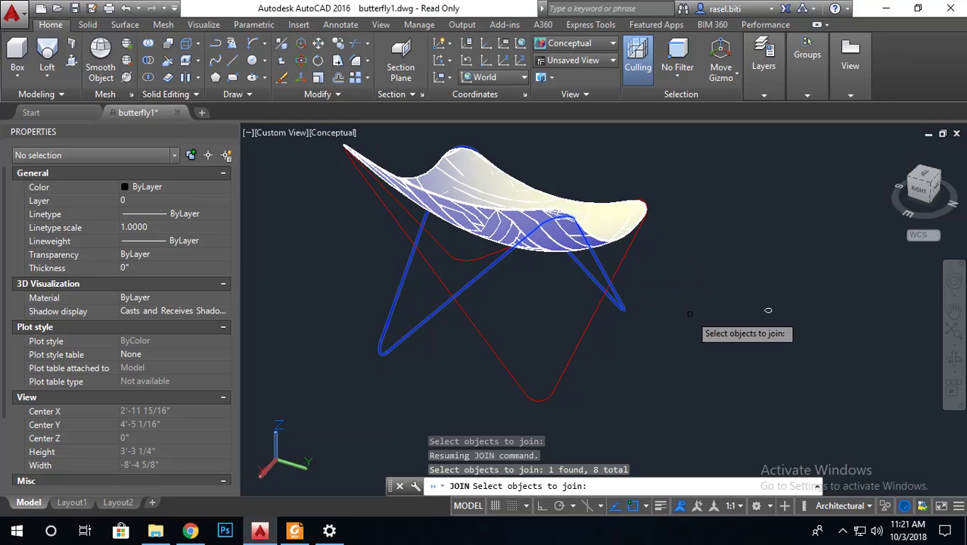
{"action": "key", "text": "Return"}
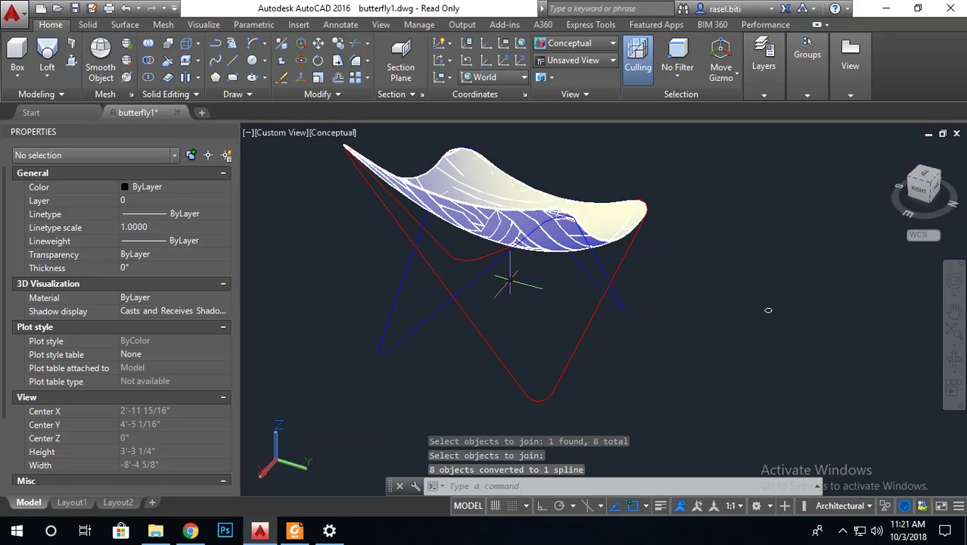
- Select the joined blue spline to confirm it is one piece, then deselect it
{"action": "left_click", "coordinate": [478, 275]}
{"action": "key", "text": "Escape"}
{"action": "mouse_move", "coordinate": [490, 326]}
{"action": "middle_mouse_down", "text": "shift"}
{"action": "mouse_move", "coordinate": [518, 380]}
{"action": "mouse_move", "coordinate": [552, 363]}
{"action": "middle_mouse_up", "text": "shift"}
- Copy the small 3/8" circle profile with CO to a spot just beside the original
{"action": "scroll", "coordinate": [547, 337], "scroll_direction": "down", "scroll_amount": 8}
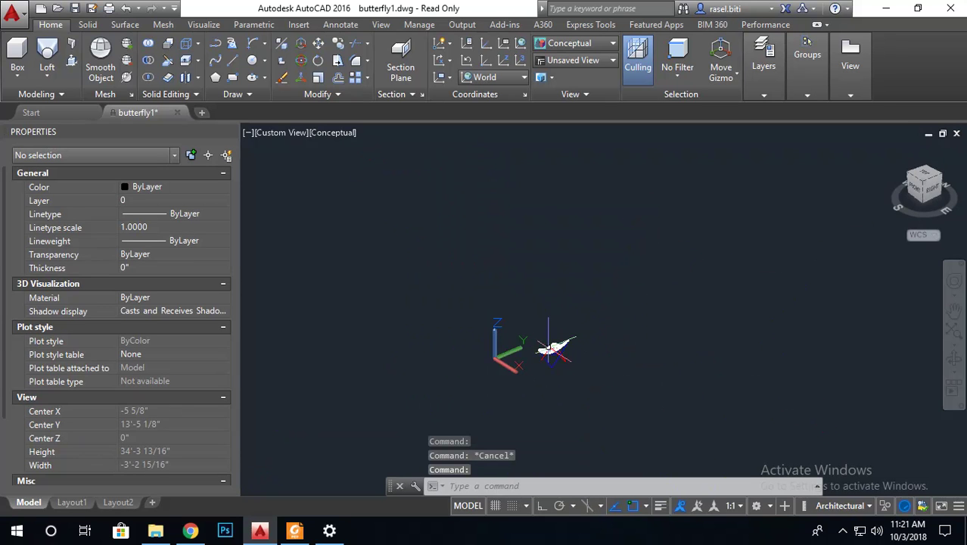
{"action": "scroll", "coordinate": [551, 344], "scroll_direction": "up", "scroll_amount": 4}
{"action": "mouse_move", "coordinate": [497, 417]}
{"action": "middle_mouse_down", "text": "shift"}
{"action": "mouse_move", "coordinate": [719, 399]}
{"action": "mouse_move", "coordinate": [594, 368]}
{"action": "middle_mouse_up", "text": "shift"}
{"action": "scroll", "coordinate": [545, 386], "scroll_direction": "up", "scroll_amount": 5}
{"action": "left_click", "coordinate": [406, 333]}
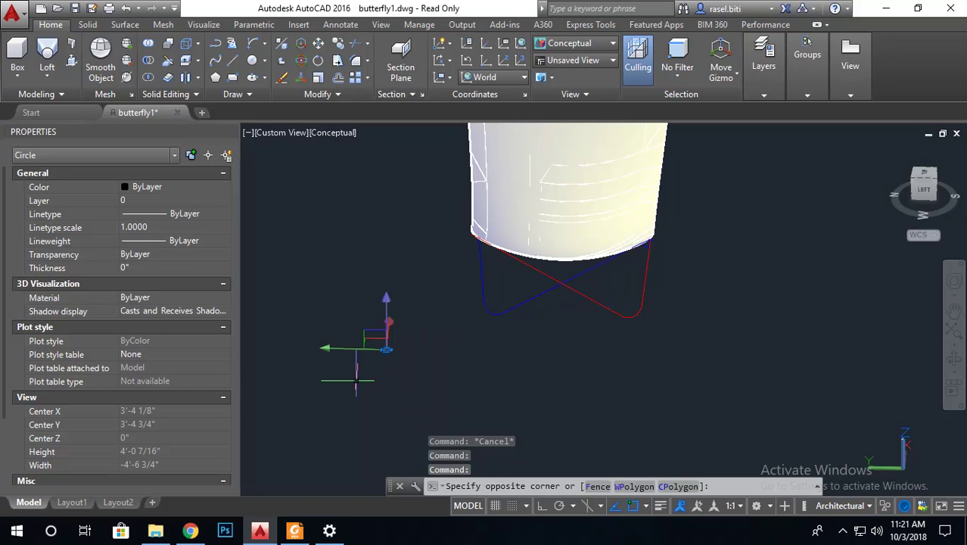
{"action": "left_click", "coordinate": [356, 384]}
{"action": "type", "text": "o"}
{"action": "key", "text": "Return"}
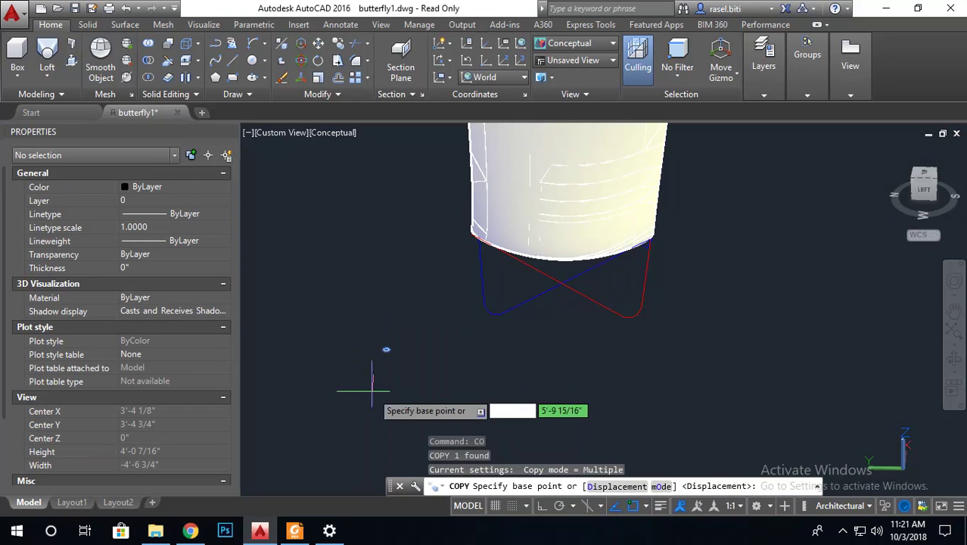
{"action": "left_click", "coordinate": [375, 384]}
{"action": "left_click", "coordinate": [418, 384]}
{"action": "key", "text": "Escape"}
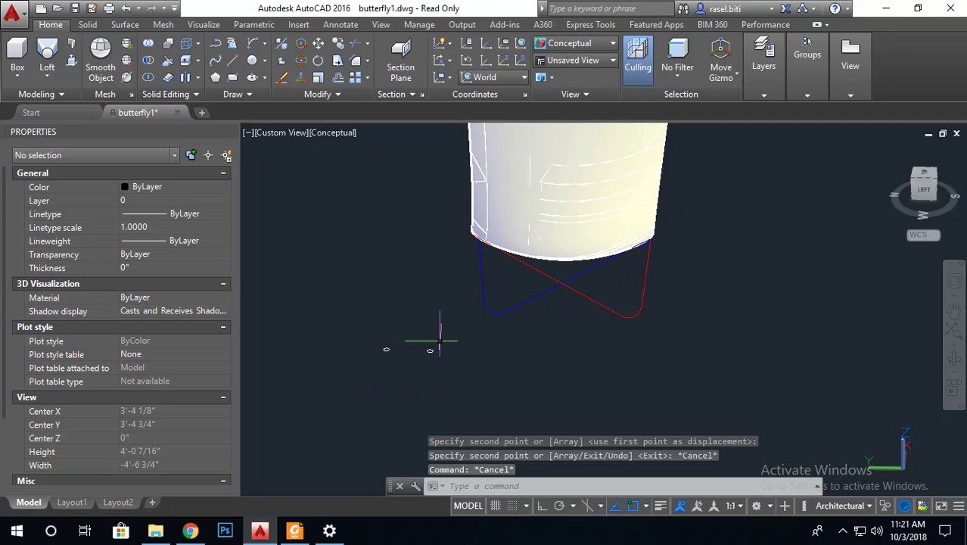
{"action": "scroll", "coordinate": [440, 340], "scroll_direction": "up", "scroll_amount": 3}
{"action": "scroll", "coordinate": [427, 331], "scroll_direction": "down", "scroll_amount": 2}
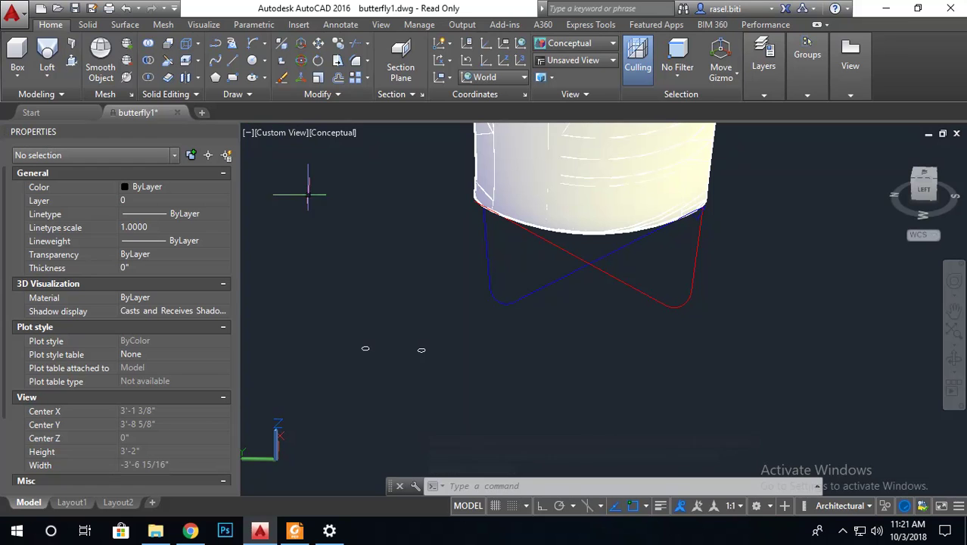
{"action": "left_click", "coordinate": [51, 81]}
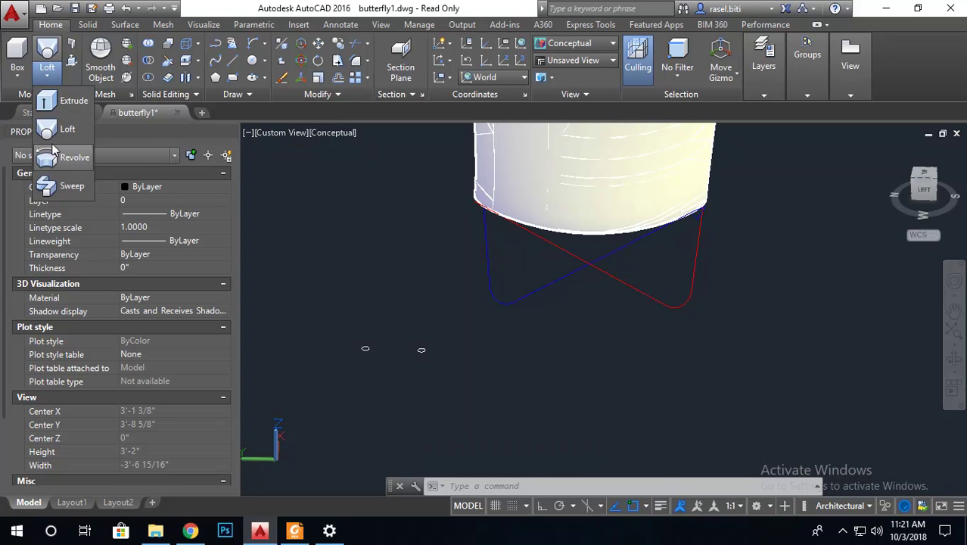
- Sweep one small circle along the blue curve to form the first tubular leg
{"action": "left_click", "coordinate": [62, 189]}
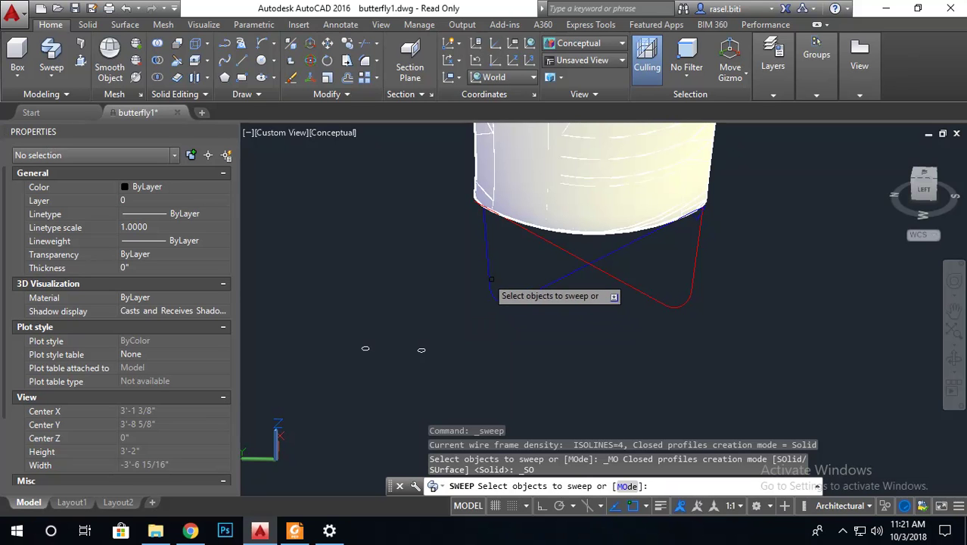
{"action": "left_click", "coordinate": [421, 349]}
{"action": "key", "text": "Return"}
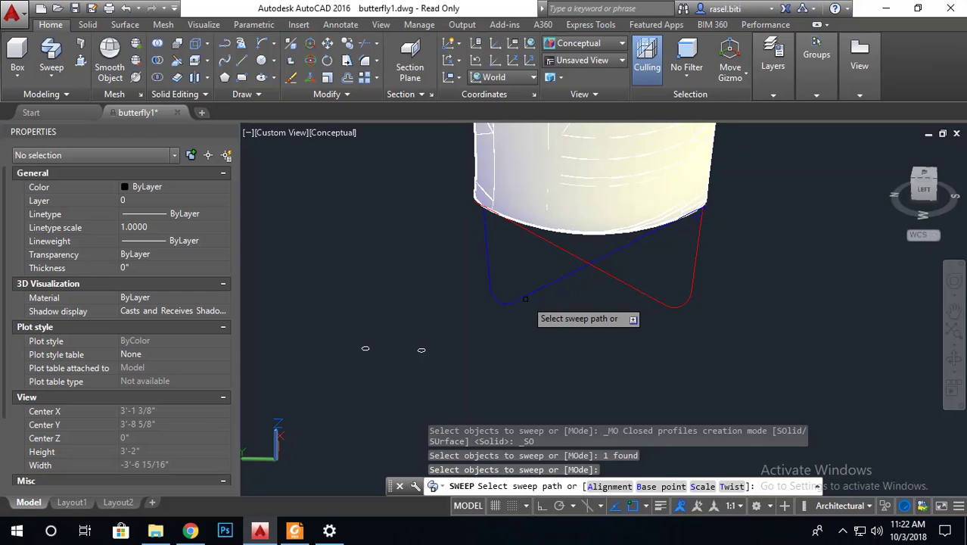
{"action": "left_click", "coordinate": [514, 303]}
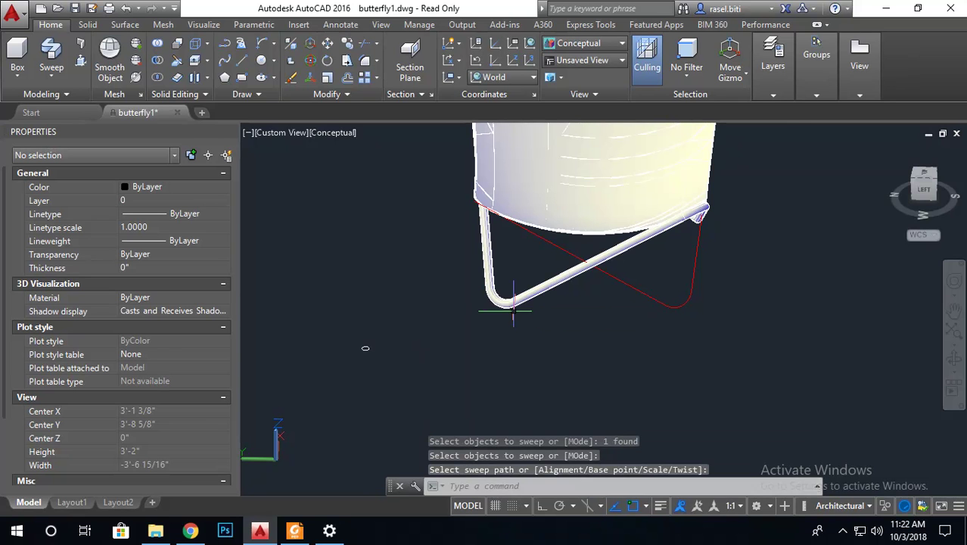
- Sweep the other small circle along the red curve to form the second tube
{"action": "key", "text": "Return"}
{"action": "left_click", "coordinate": [365, 348]}
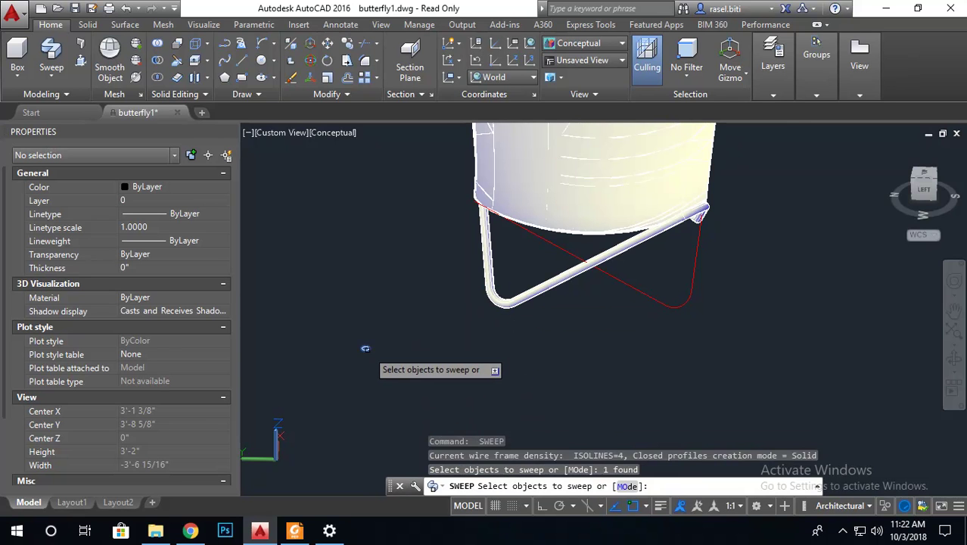
{"action": "key", "text": "Return"}
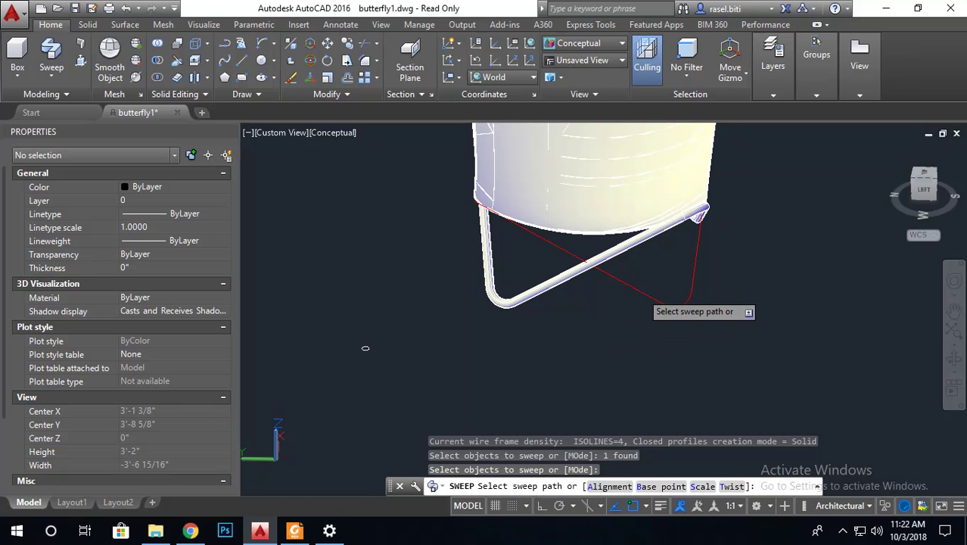
{"action": "left_click", "coordinate": [649, 298]}
{"action": "scroll", "coordinate": [572, 316], "scroll_direction": "down", "scroll_amount": 2}
{"action": "scroll", "coordinate": [572, 316], "scroll_direction": "up", "scroll_amount": 2}
{"action": "mouse_move", "coordinate": [572, 316]}
{"action": "middle_mouse_down", "text": "shift"}
{"action": "mouse_move", "coordinate": [535, 334]}
{"action": "mouse_move", "coordinate": [619, 338]}
{"action": "mouse_move", "coordinate": [579, 345]}
{"action": "mouse_move", "coordinate": [502, 335]}
{"action": "middle_mouse_up", "text": "shift"}
{"action": "scroll", "coordinate": [502, 335], "scroll_direction": "down", "scroll_amount": 3}
- Orbit the chair to a three-quarter view and switch to the Visualize tab
{"action": "middle_click_drag", "start_coordinate": [584, 319], "coordinate": [528, 325], "text": "shift"}
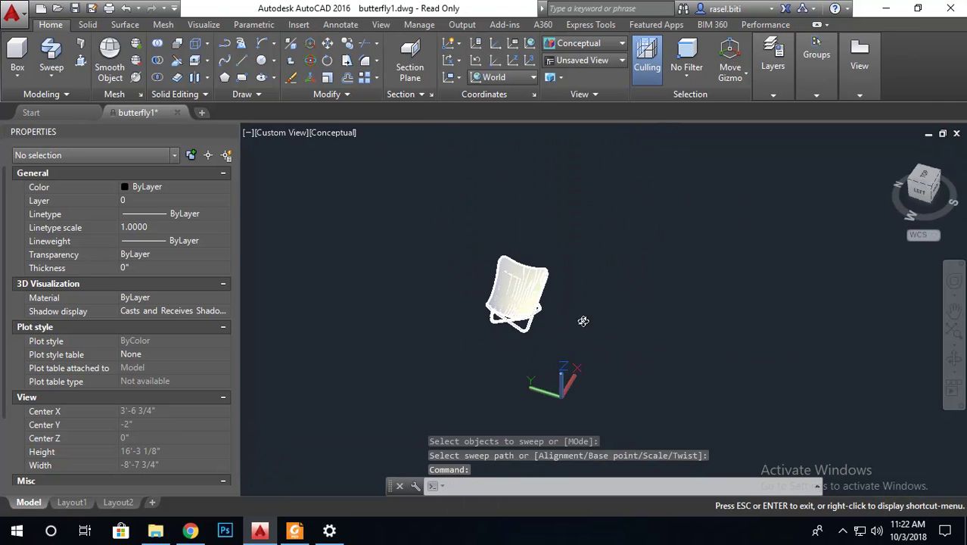
{"action": "scroll", "coordinate": [528, 326], "scroll_direction": "up", "scroll_amount": 3}
{"action": "middle_click_drag", "start_coordinate": [501, 254], "coordinate": [534, 324], "text": "shift"}
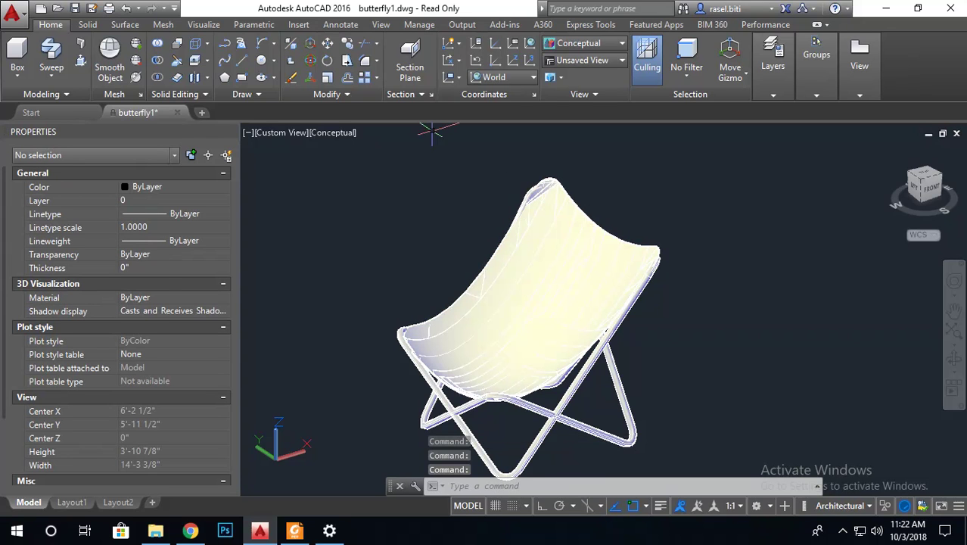
{"action": "left_click", "coordinate": [205, 24]}
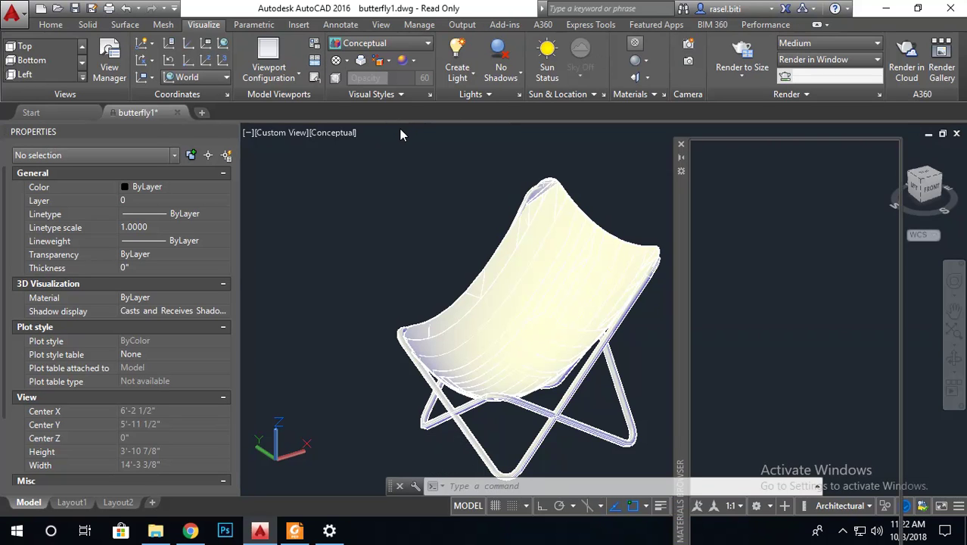
- Search the library for steel and apply a steel material to both frame tubes
{"action": "left_click", "coordinate": [765, 152]}
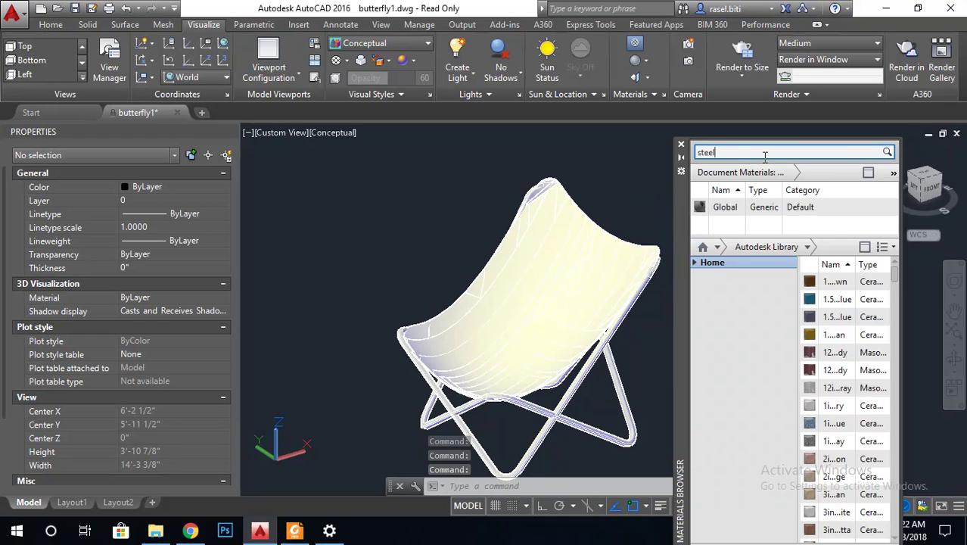
{"action": "key", "text": "Return"}
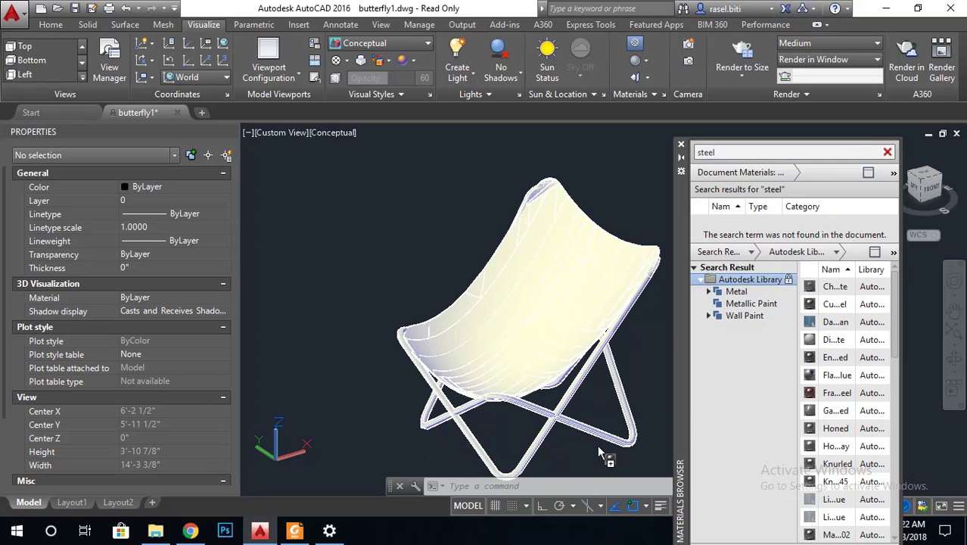
{"action": "left_click_drag", "start_coordinate": [611, 443], "coordinate": [614, 439]}
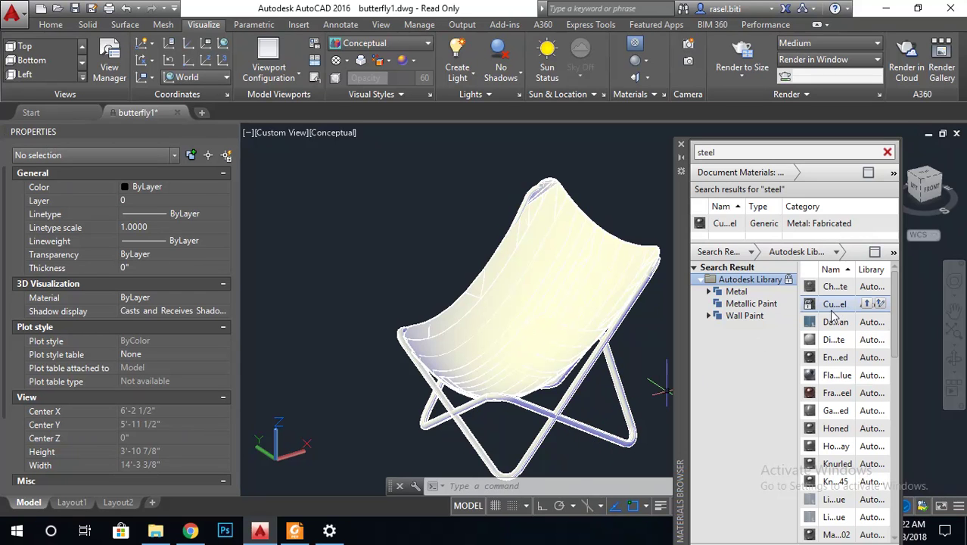
{"action": "mouse_move", "coordinate": [838, 309]}
{"action": "left_mouse_down"}
{"action": "mouse_move", "coordinate": [550, 463]}
{"action": "mouse_move", "coordinate": [540, 453]}
{"action": "left_mouse_up"}
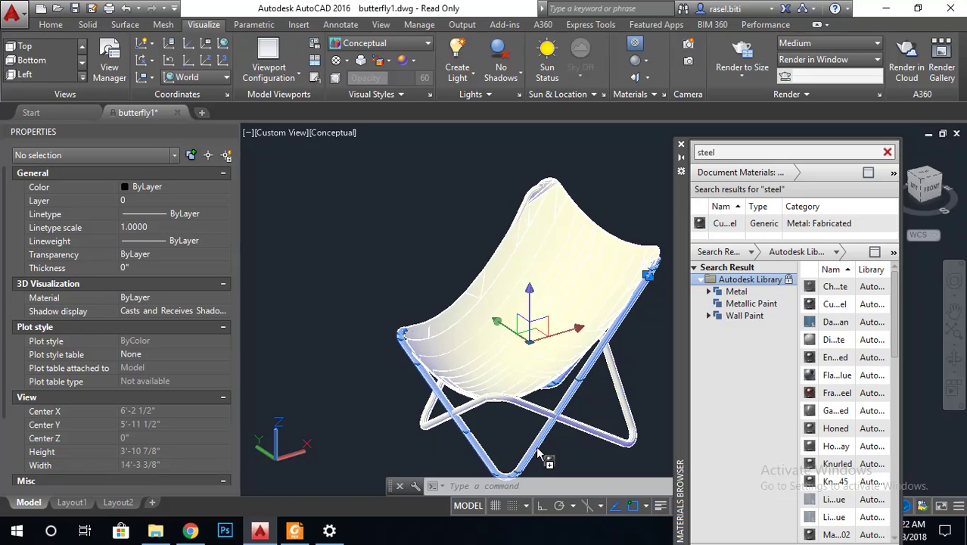
- Switch the viewport to the Realistic visual style and clear the steel search
{"action": "left_click", "coordinate": [334, 133]}
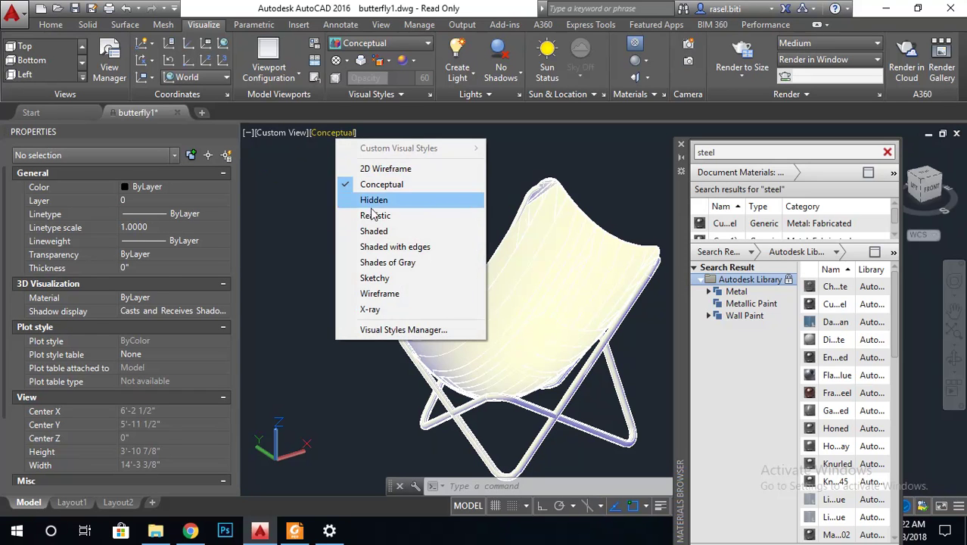
{"action": "left_click", "coordinate": [392, 217]}
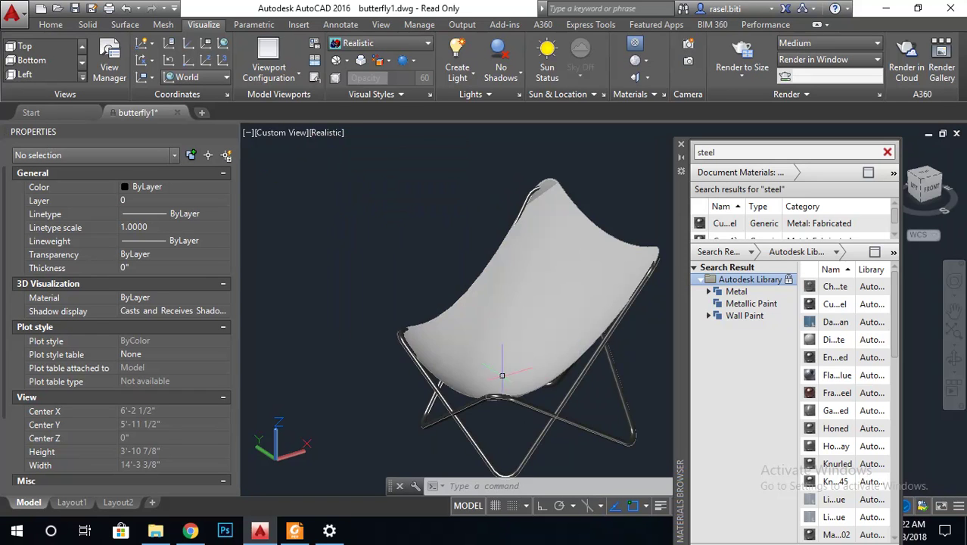
{"action": "scroll", "coordinate": [469, 372], "scroll_direction": "up", "scroll_amount": 3}
{"action": "scroll", "coordinate": [469, 371], "scroll_direction": "up", "scroll_amount": 2}
{"action": "scroll", "coordinate": [469, 372], "scroll_direction": "down", "scroll_amount": 4}
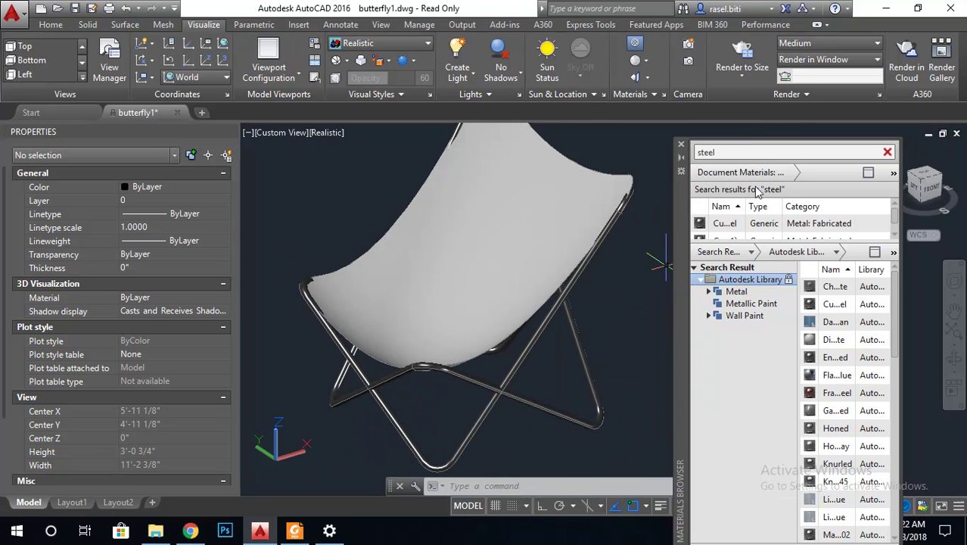
{"action": "left_click", "coordinate": [887, 153]}
{"action": "type", "text": "cl"}
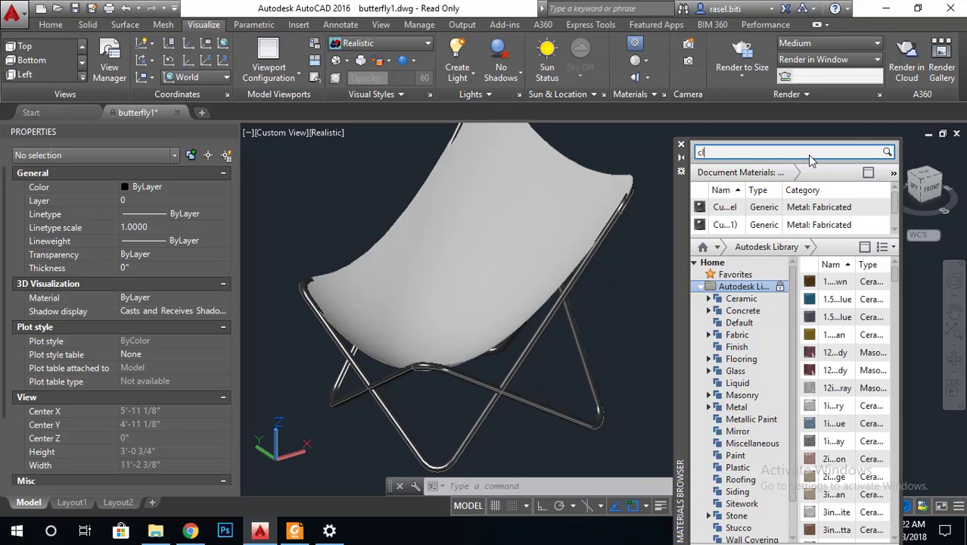
- Clear the search text and expand Autodesk Library > Fabric > Leather to list leather materials
{"action": "type", "text": "ot"}
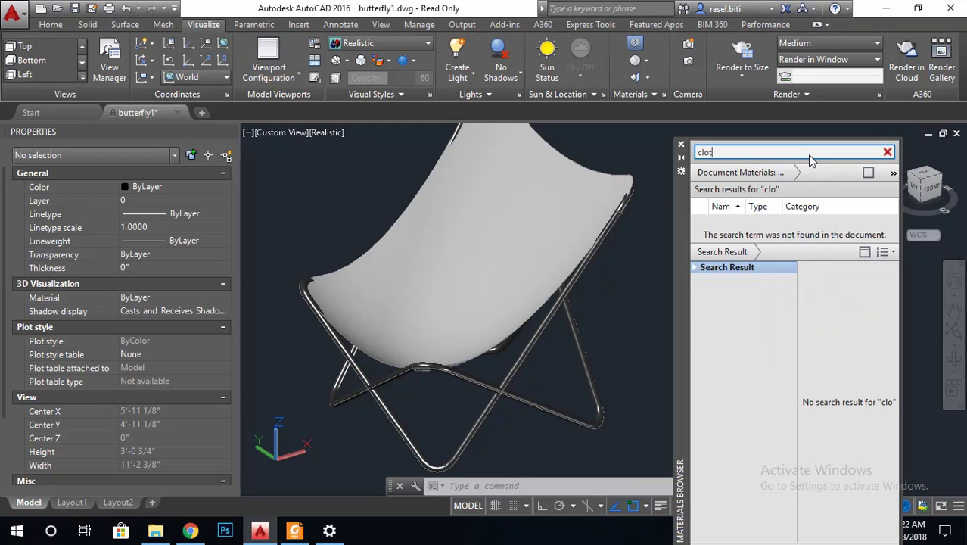
{"action": "key", "text": "BackSpace"}
{"action": "key", "text": "BackSpace"}
{"action": "key", "text": "BackSpace"}
{"action": "key", "text": "BackSpace"}
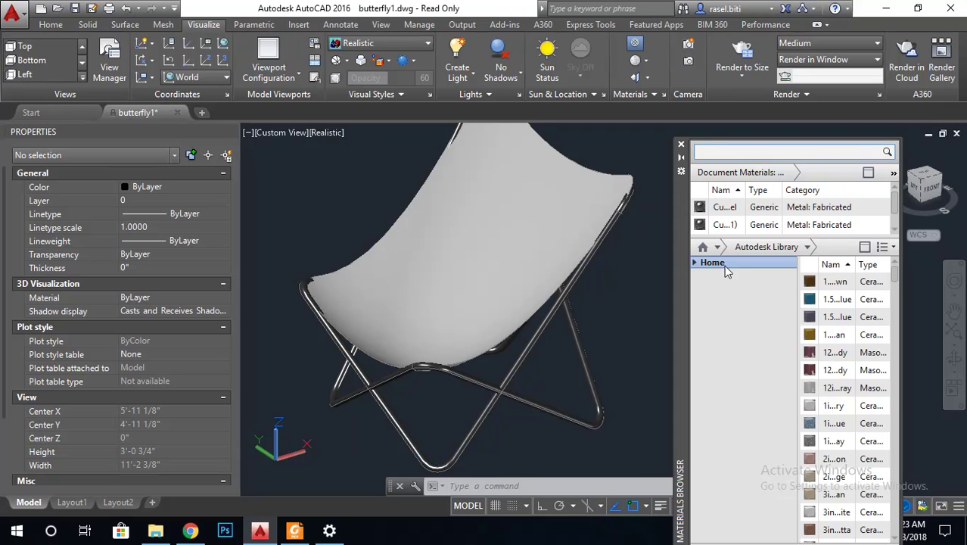
{"action": "left_click", "coordinate": [695, 224]}
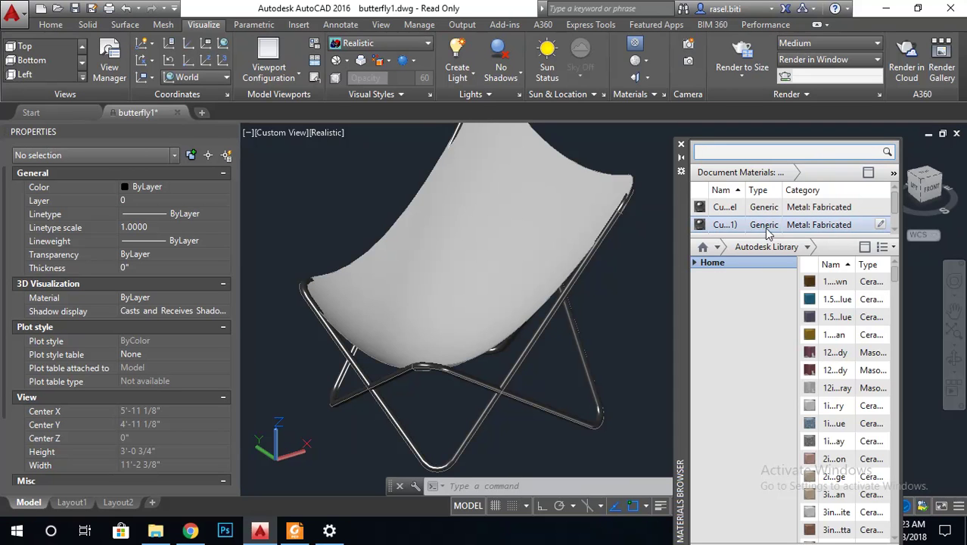
{"action": "scroll", "coordinate": [524, 317], "scroll_direction": "up", "scroll_amount": 1}
{"action": "scroll", "coordinate": [501, 345], "scroll_direction": "up", "scroll_amount": 3}
{"action": "scroll", "coordinate": [513, 288], "scroll_direction": "down", "scroll_amount": 2}
{"action": "scroll", "coordinate": [426, 393], "scroll_direction": "up", "scroll_amount": 2}
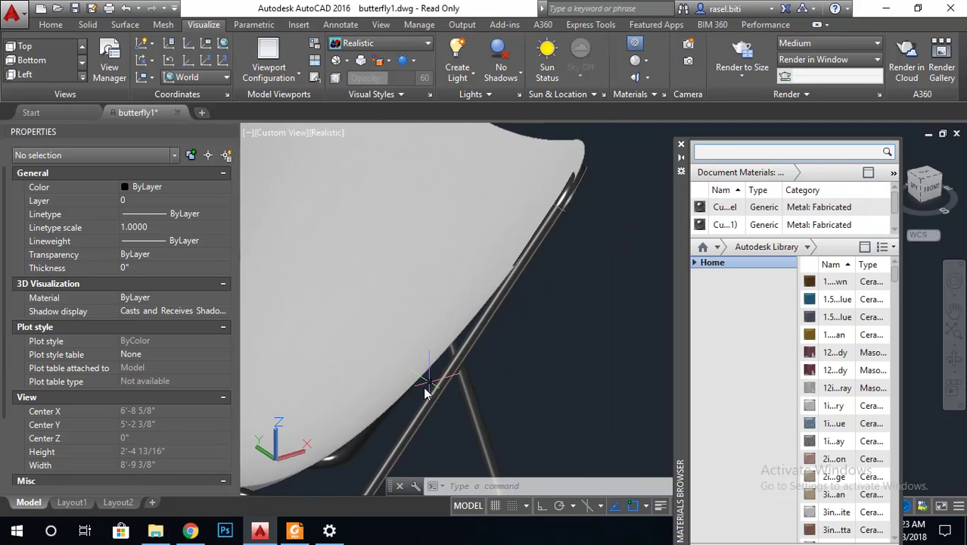
{"action": "scroll", "coordinate": [426, 393], "scroll_direction": "down", "scroll_amount": 4}
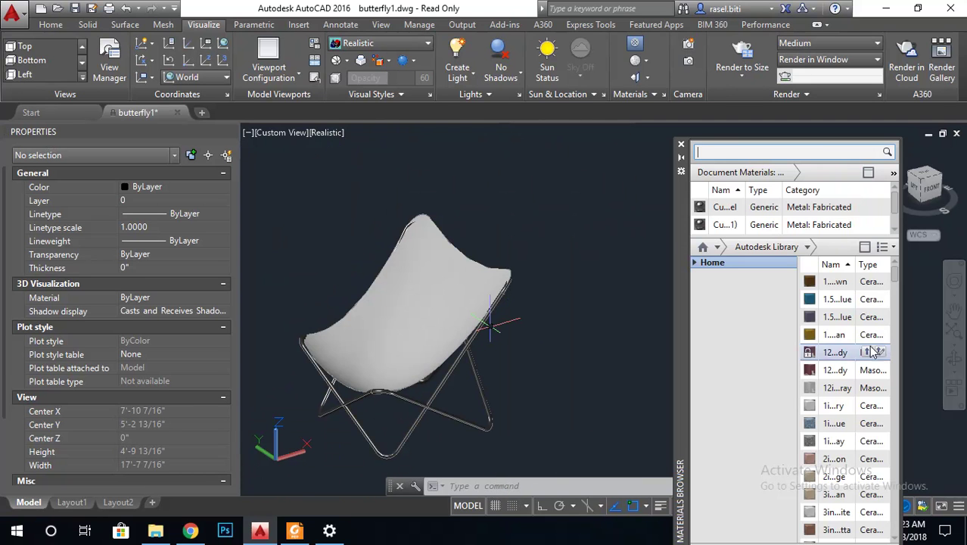
{"action": "left_click", "coordinate": [694, 261]}
{"action": "left_click", "coordinate": [703, 286]}
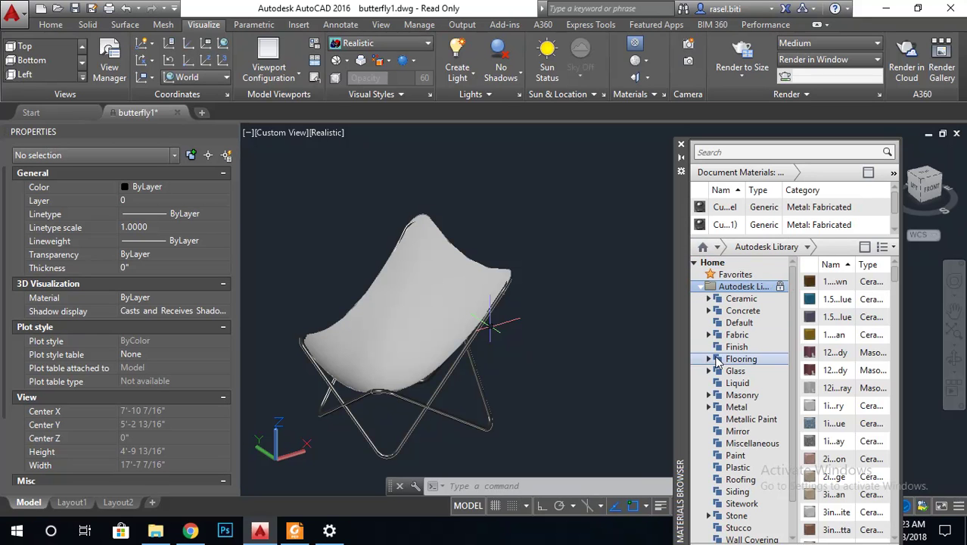
{"action": "left_click", "coordinate": [709, 335]}
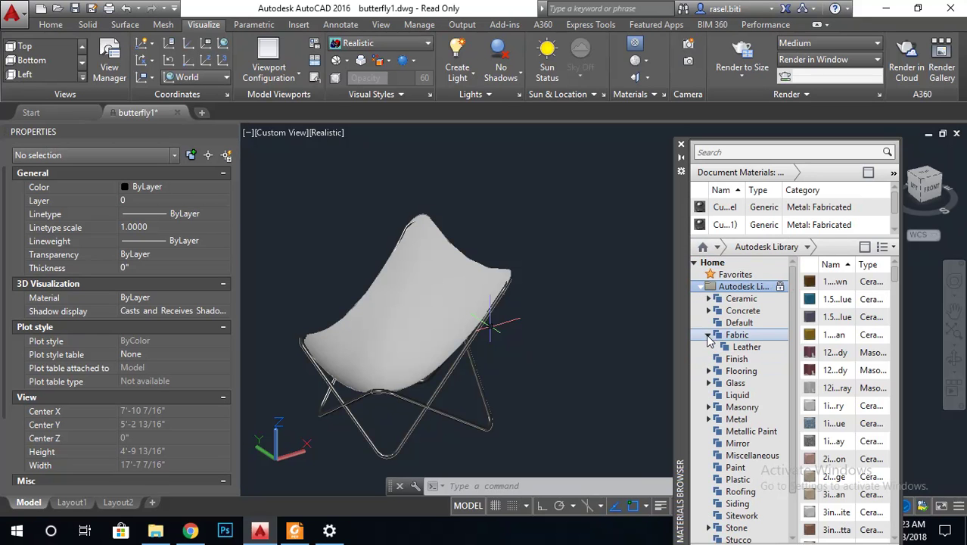
{"action": "left_click", "coordinate": [740, 347]}
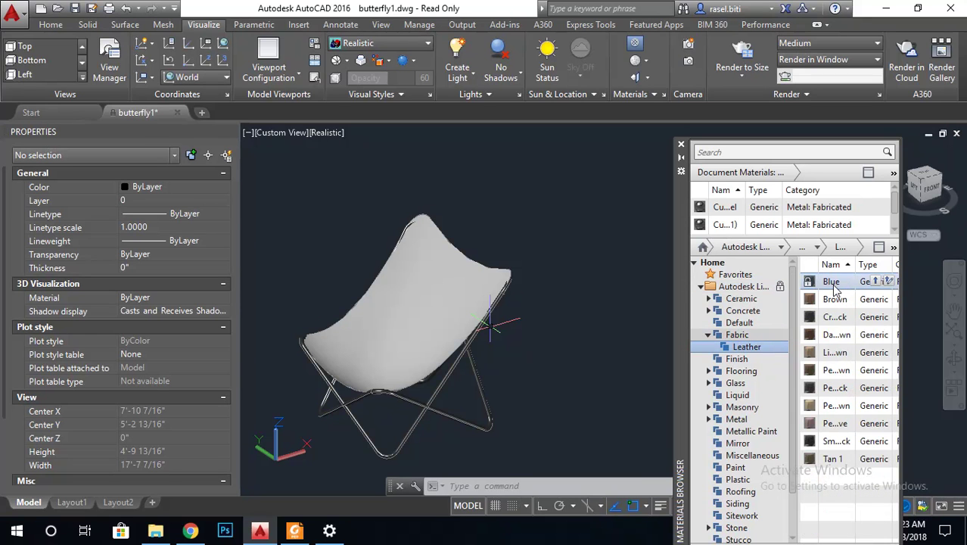
- Open the Blue leather material in the editor, then widen the browser and its Name column
{"action": "double_click", "coordinate": [833, 283]}
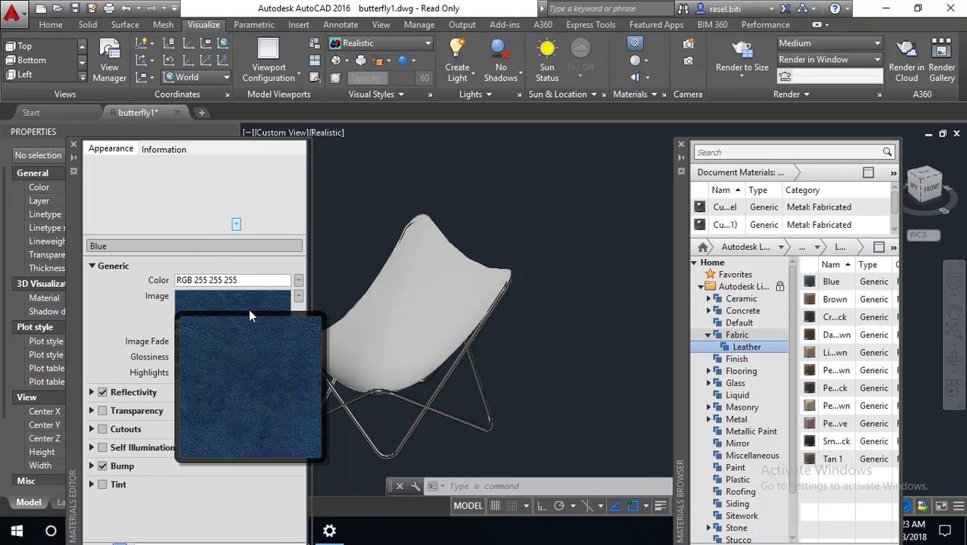
{"action": "left_click", "coordinate": [734, 360]}
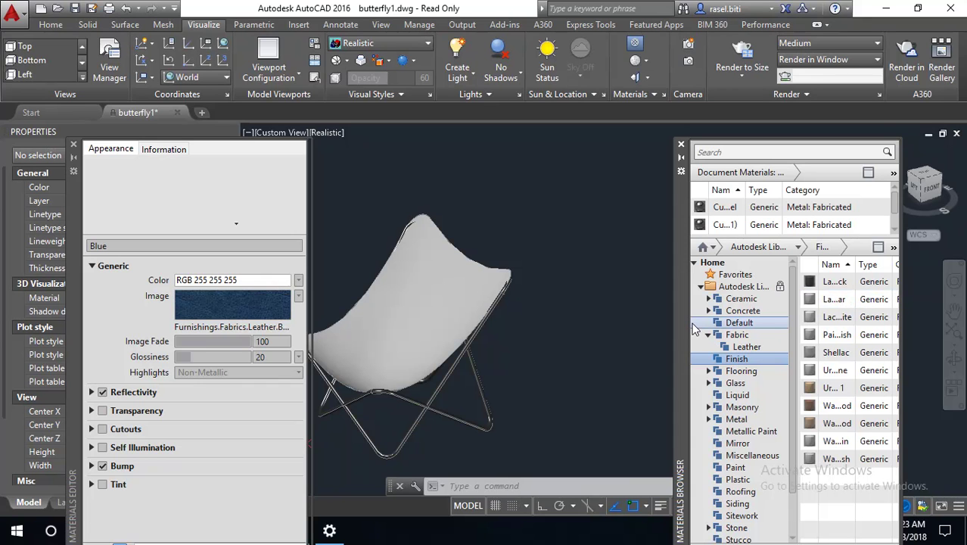
{"action": "left_click_drag", "start_coordinate": [681, 252], "coordinate": [581, 244]}
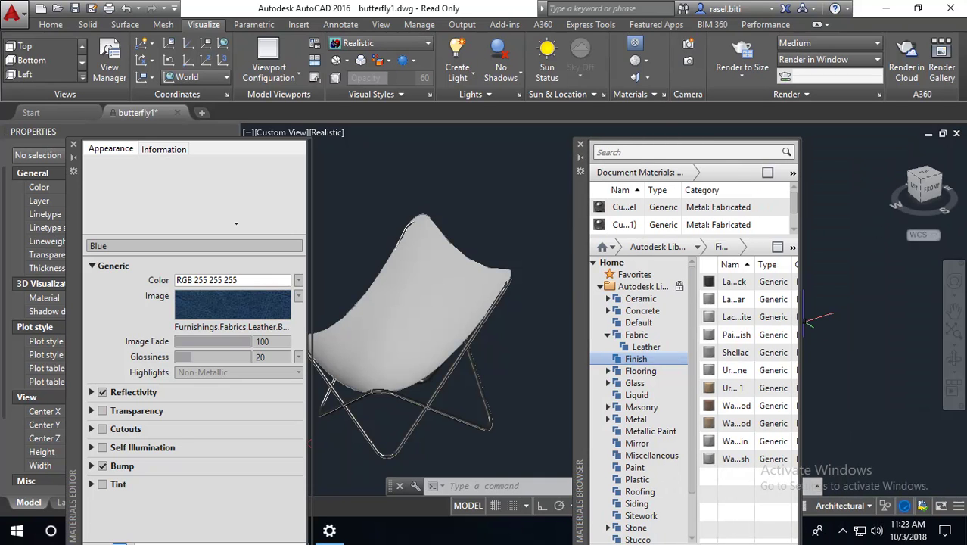
{"action": "left_click_drag", "start_coordinate": [801, 323], "coordinate": [853, 321]}
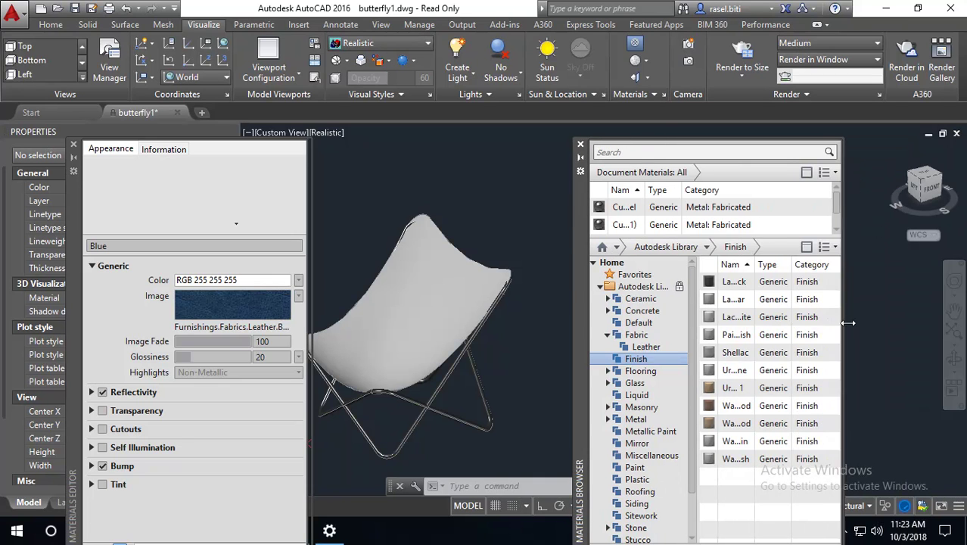
{"action": "left_click_drag", "start_coordinate": [754, 265], "coordinate": [794, 270]}
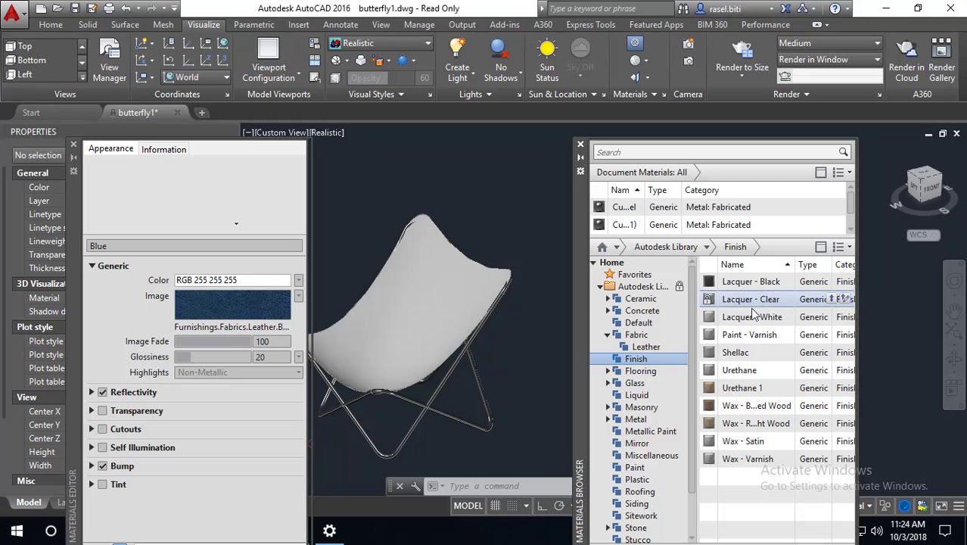
{"action": "left_click", "coordinate": [645, 347]}
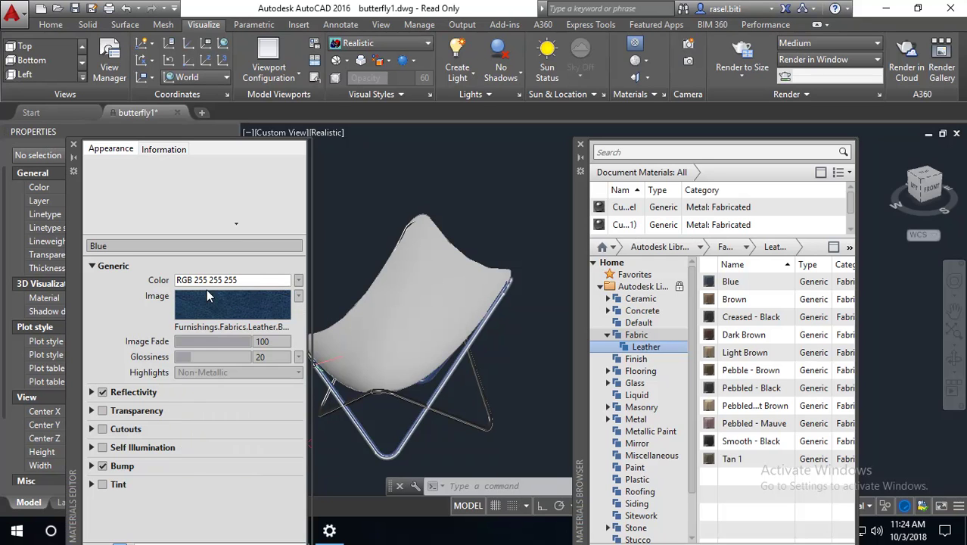
- Drop the Blue leather material onto the chair, then clear the frame selection
{"action": "mouse_move", "coordinate": [749, 291]}
{"action": "left_mouse_down"}
{"action": "mouse_move", "coordinate": [385, 333]}
{"action": "mouse_move", "coordinate": [390, 344]}
{"action": "left_mouse_up"}
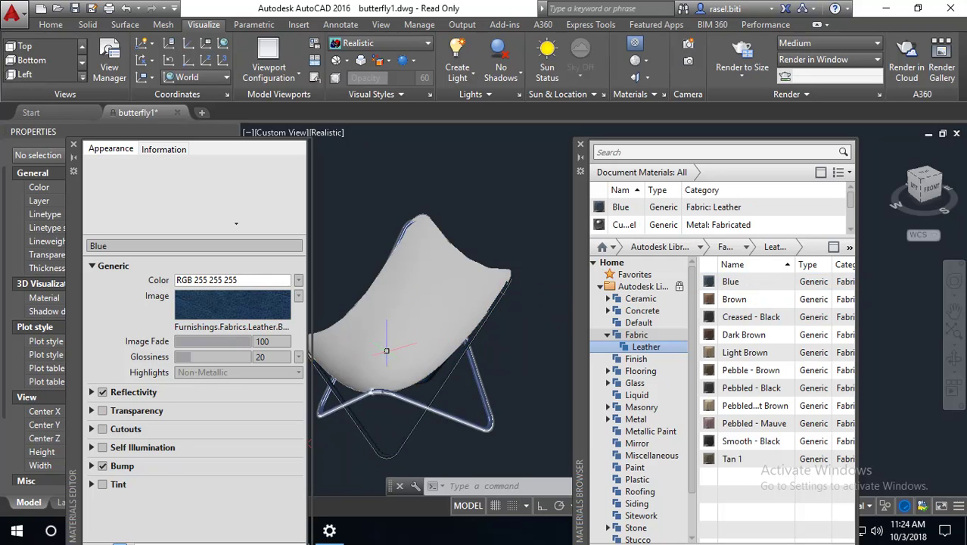
{"action": "scroll", "coordinate": [384, 351], "scroll_direction": "up", "scroll_amount": 2}
{"action": "left_click", "coordinate": [384, 351]}
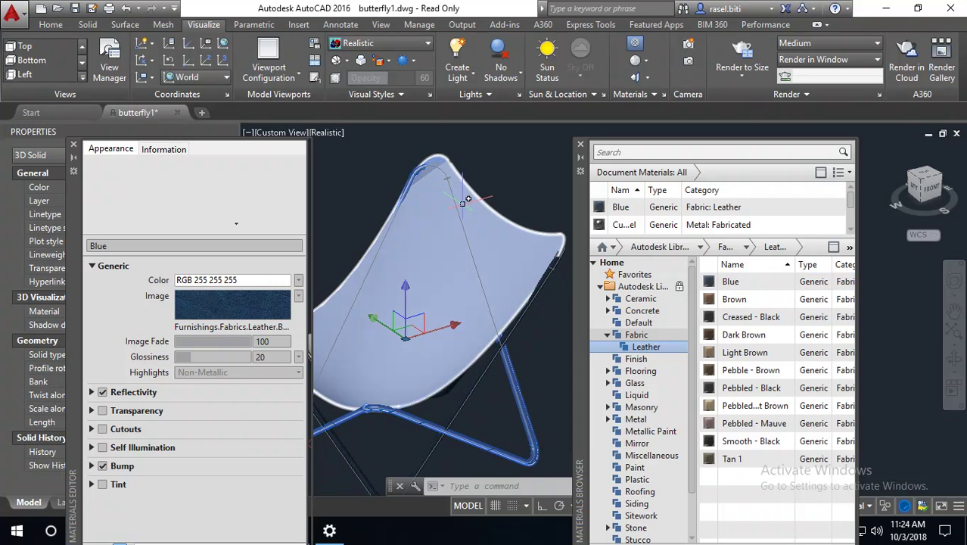
{"action": "left_click", "coordinate": [542, 372]}
{"action": "left_click", "coordinate": [539, 362]}
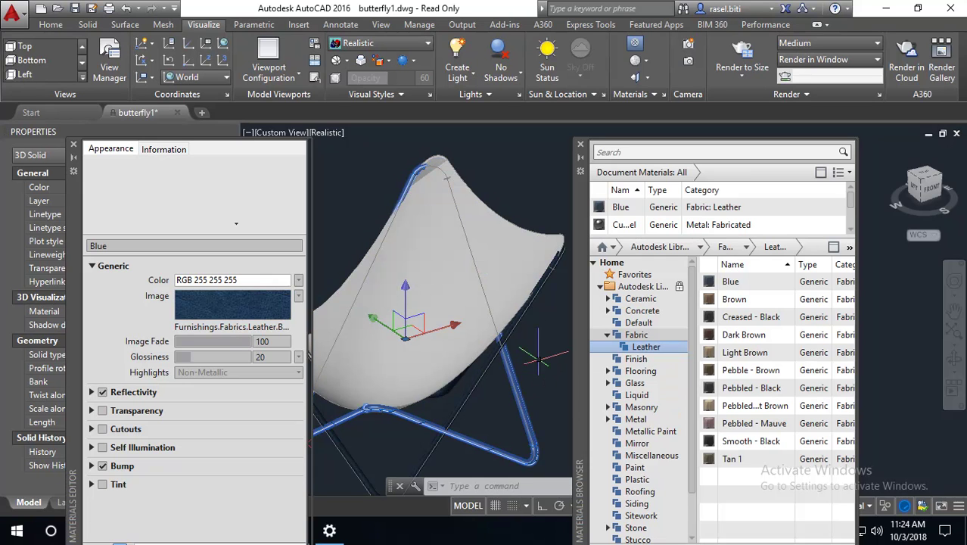
{"action": "key", "text": "Escape"}
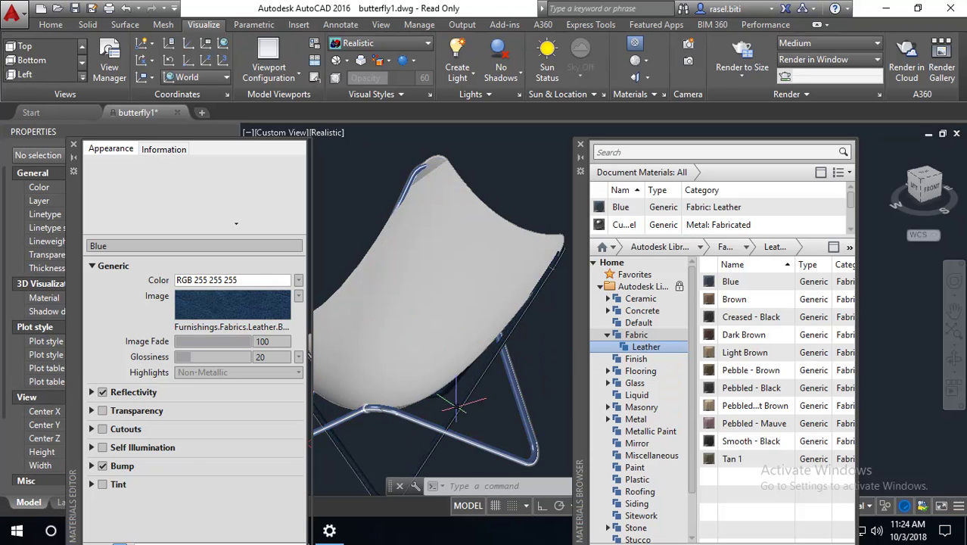
- Assign Blue leather to the selected seat via Assign to Selection and close the material palettes
{"action": "left_click", "coordinate": [451, 165]}
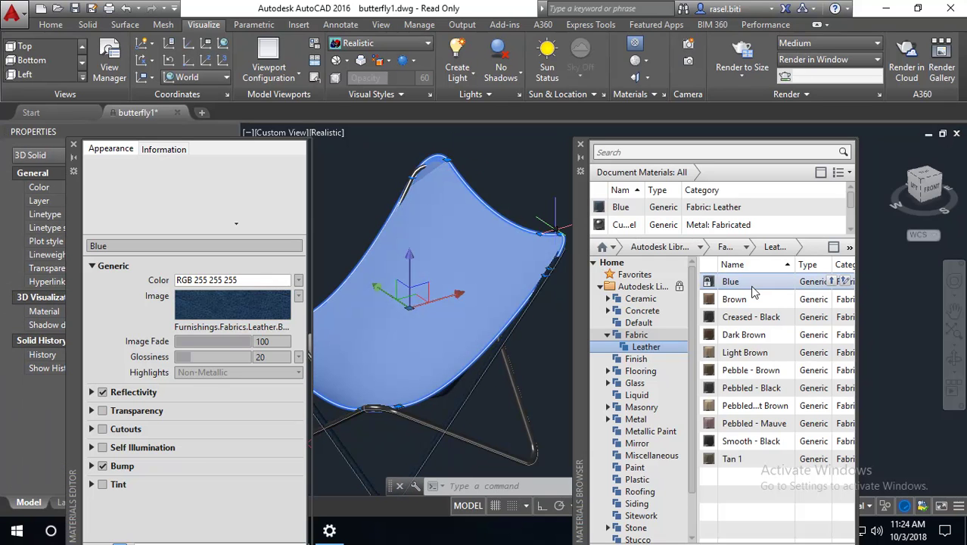
{"action": "right_click", "coordinate": [753, 292]}
{"action": "left_click", "coordinate": [798, 296]}
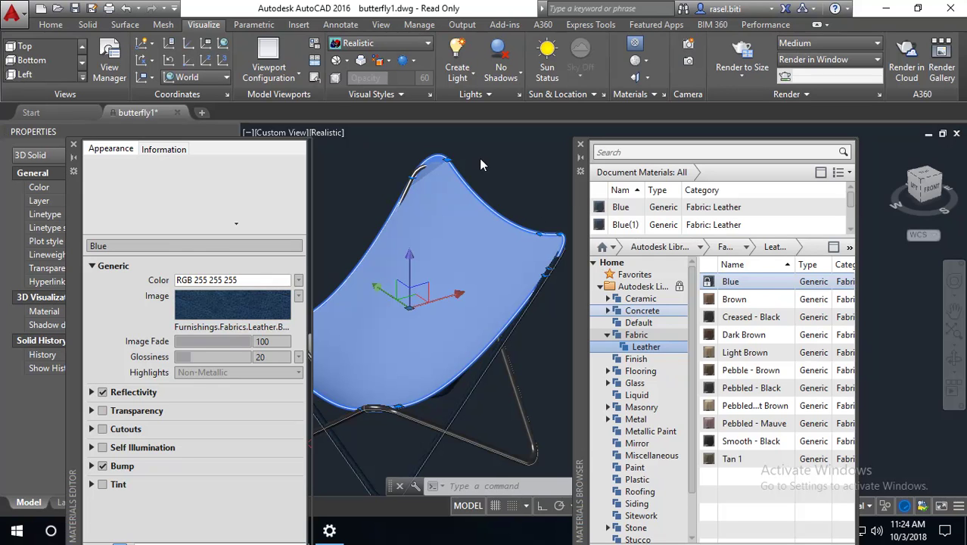
{"action": "key", "text": "Escape"}
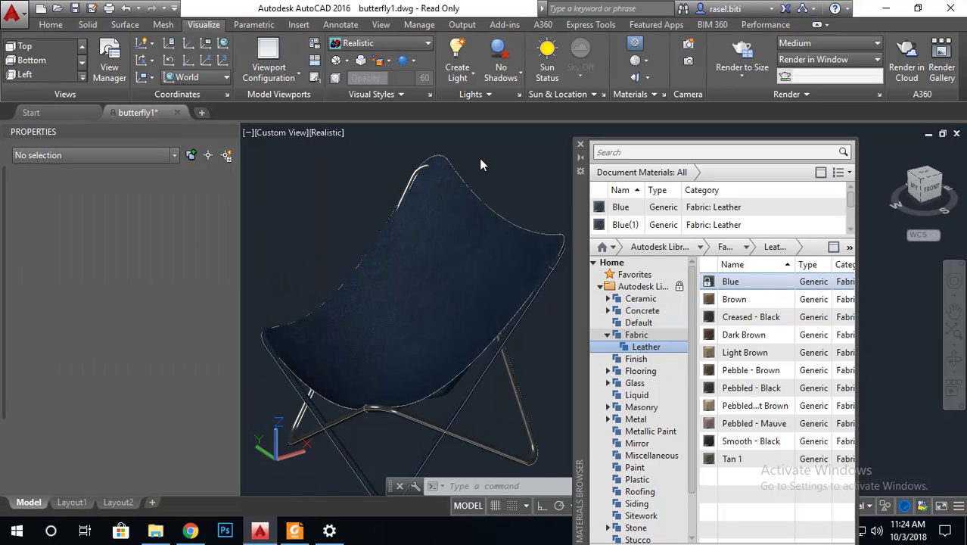
{"action": "scroll", "coordinate": [411, 340], "scroll_direction": "up", "scroll_amount": 5}
{"action": "scroll", "coordinate": [469, 342], "scroll_direction": "down", "scroll_amount": 6}
{"action": "scroll", "coordinate": [469, 342], "scroll_direction": "up", "scroll_amount": 2}
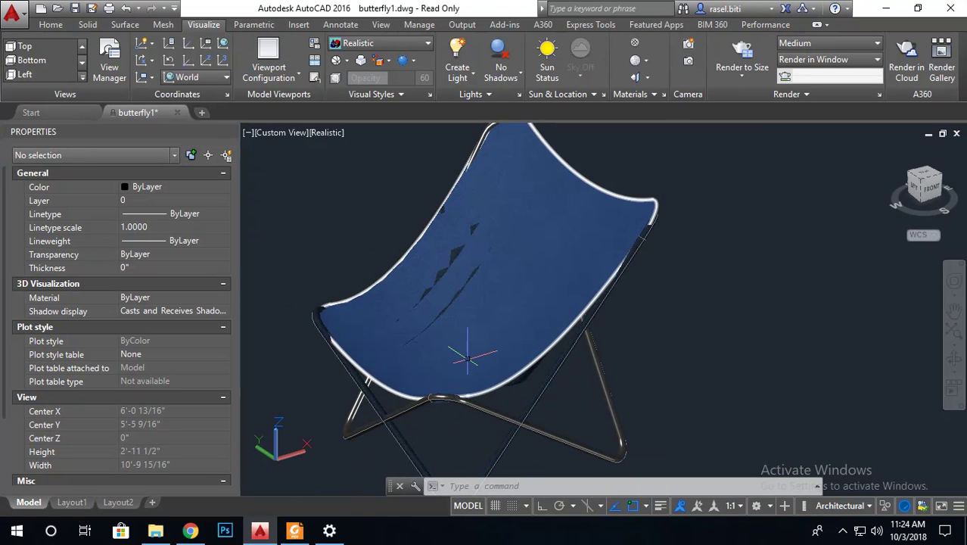
{"action": "scroll", "coordinate": [492, 315], "scroll_direction": "down", "scroll_amount": 2}
- Render the chair with Render to Size, close the render window, and orbit to its left side
{"action": "scroll", "coordinate": [454, 333], "scroll_direction": "down", "scroll_amount": 3}
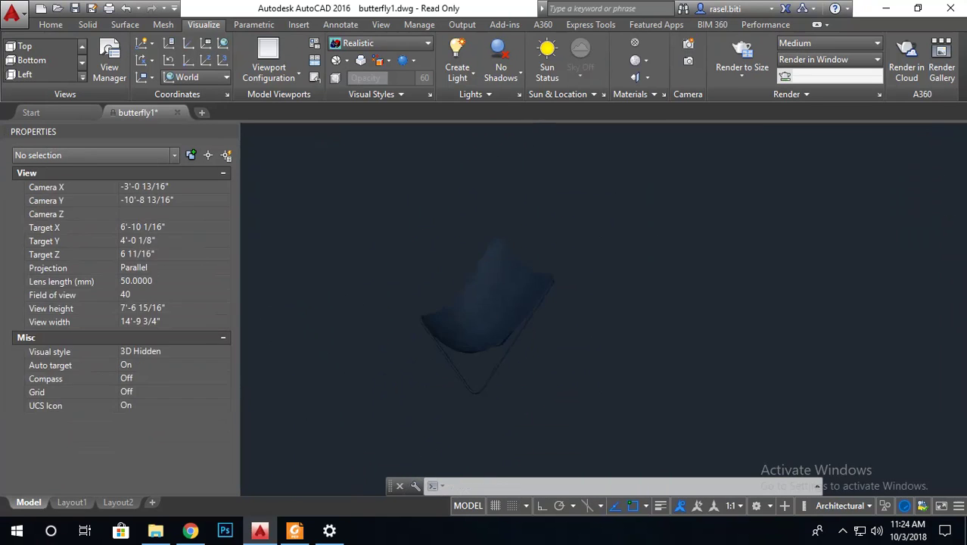
{"action": "scroll", "coordinate": [412, 344], "scroll_direction": "up", "scroll_amount": 3}
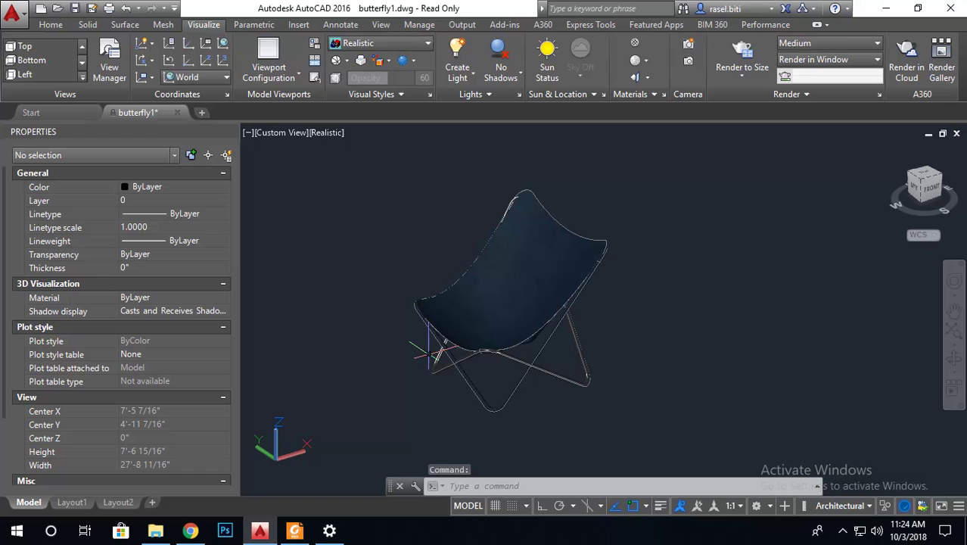
{"action": "left_click", "coordinate": [742, 55]}
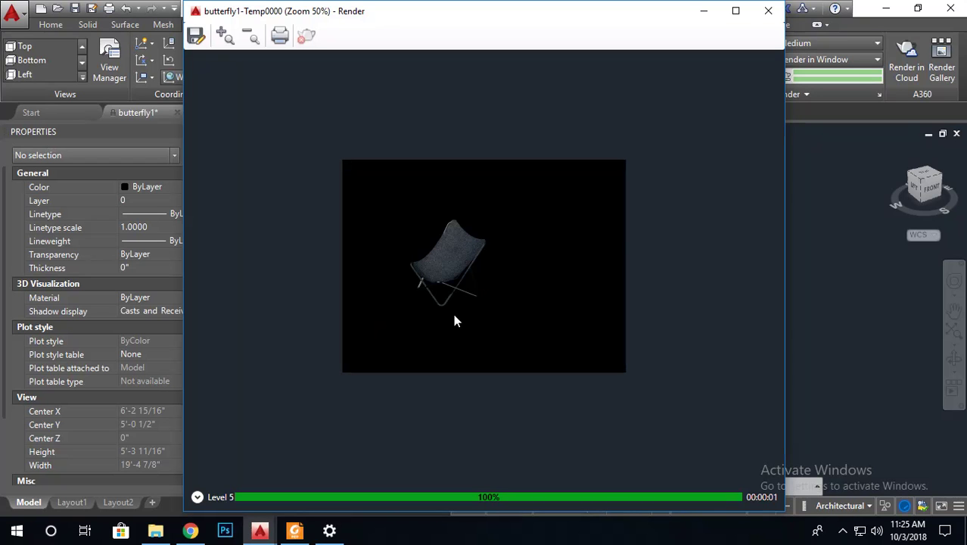
{"action": "scroll", "coordinate": [413, 293], "scroll_direction": "up", "scroll_amount": 1}
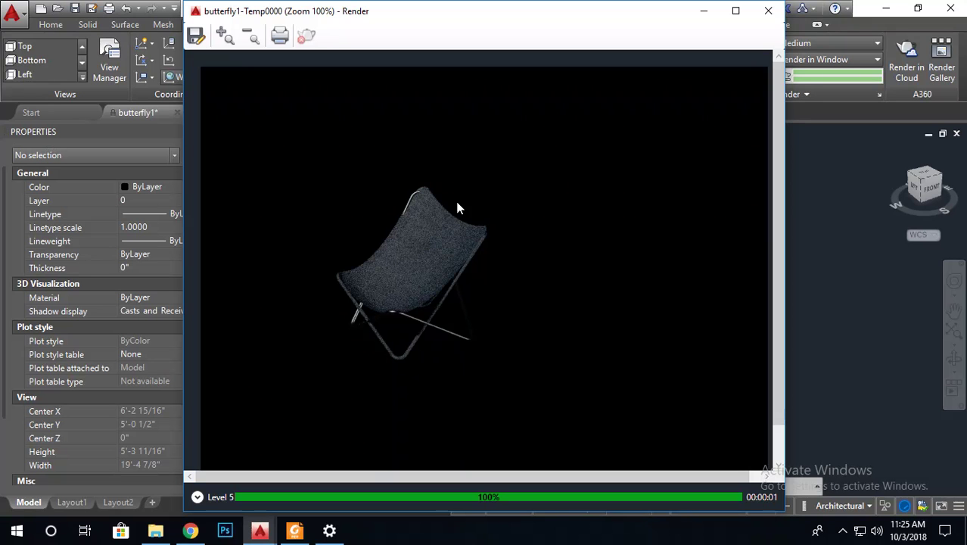
{"action": "left_click", "coordinate": [766, 17]}
{"action": "mouse_move", "coordinate": [363, 287]}
{"action": "middle_mouse_down", "text": "shift"}
{"action": "mouse_move", "coordinate": [437, 311]}
{"action": "mouse_move", "coordinate": [575, 280]}
{"action": "middle_mouse_up", "text": "shift"}
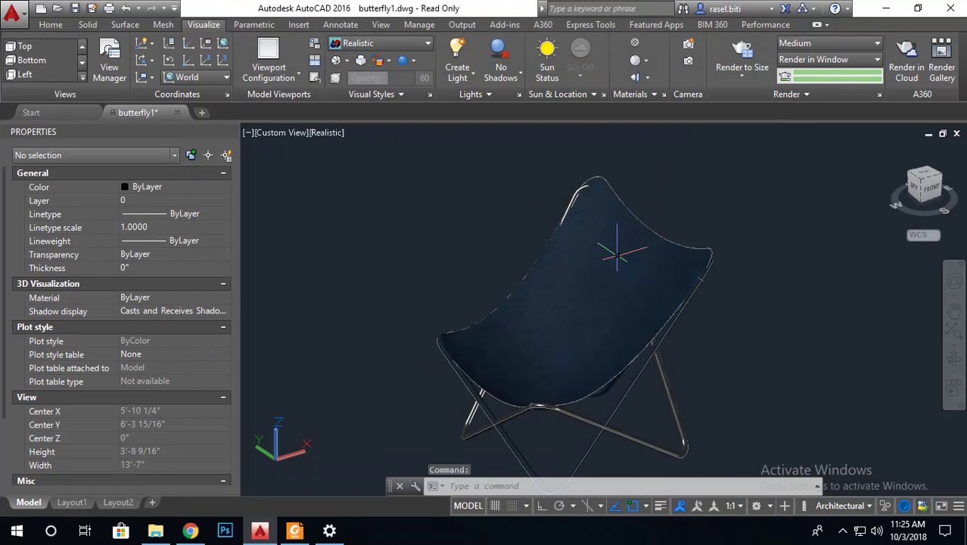
{"action": "mouse_move", "coordinate": [575, 280]}
{"action": "middle_mouse_down", "text": "shift"}
{"action": "mouse_move", "coordinate": [539, 384]}
{"action": "mouse_move", "coordinate": [638, 367]}
{"action": "mouse_move", "coordinate": [596, 381]}
{"action": "middle_mouse_up", "text": "shift"}
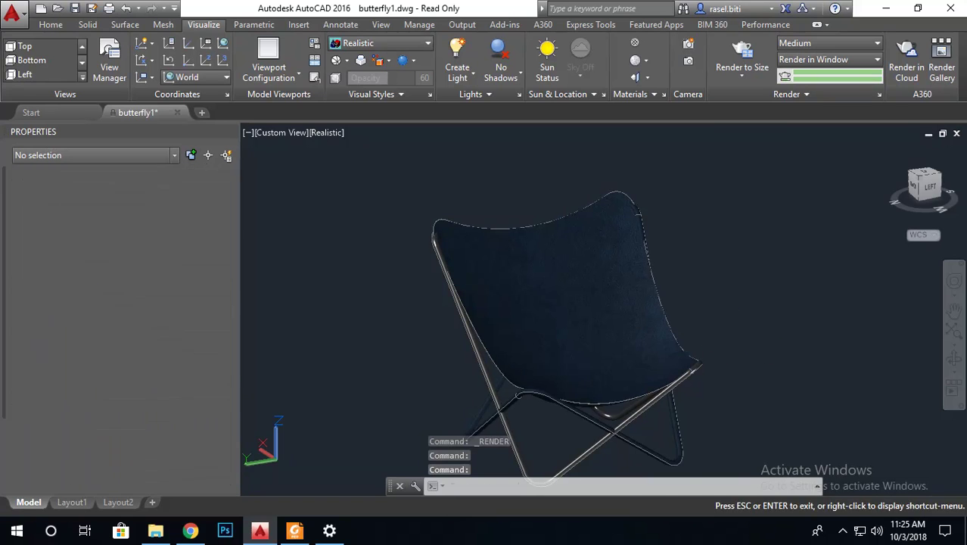